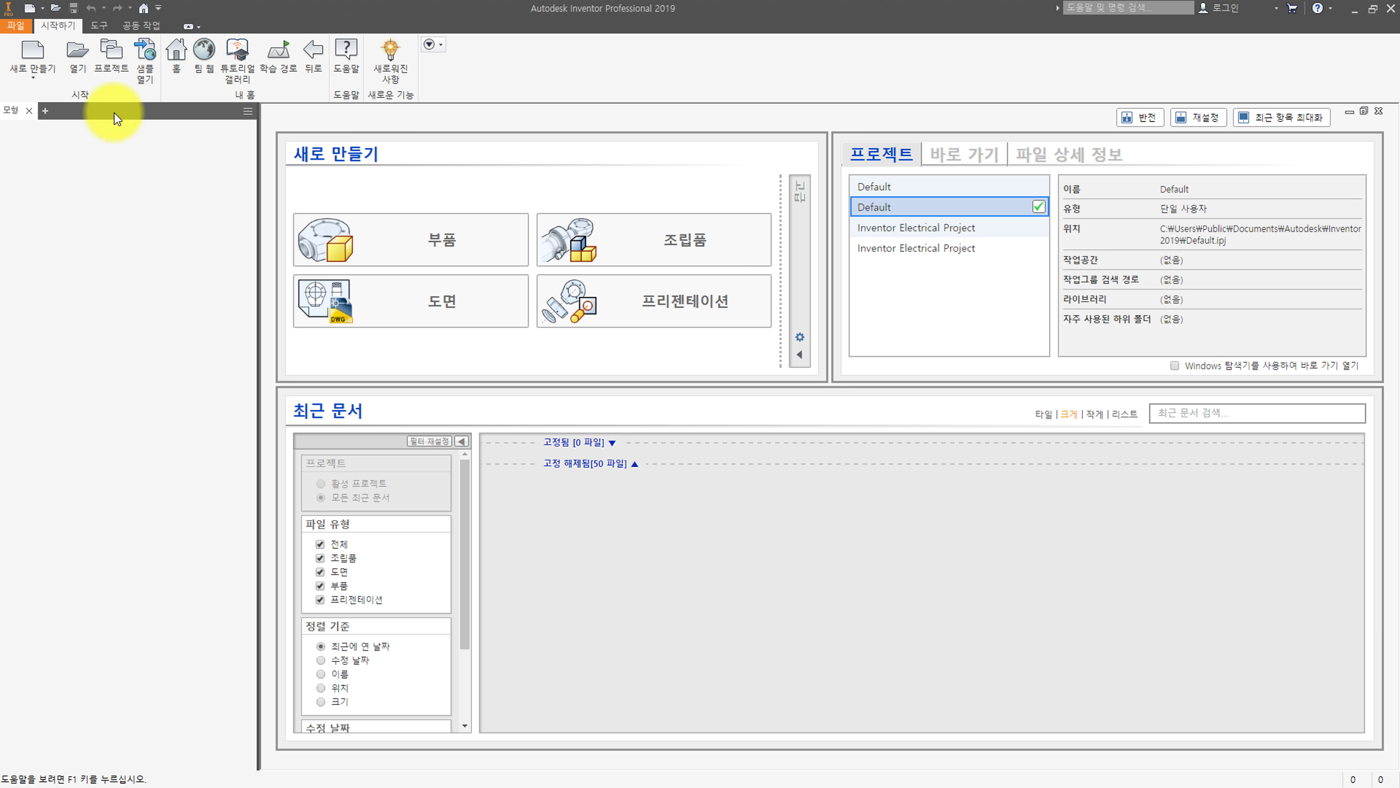
# - Create a new part, 부품15, from the Metric Standard (mm).ipt template
pyautogui.click(32, 52)
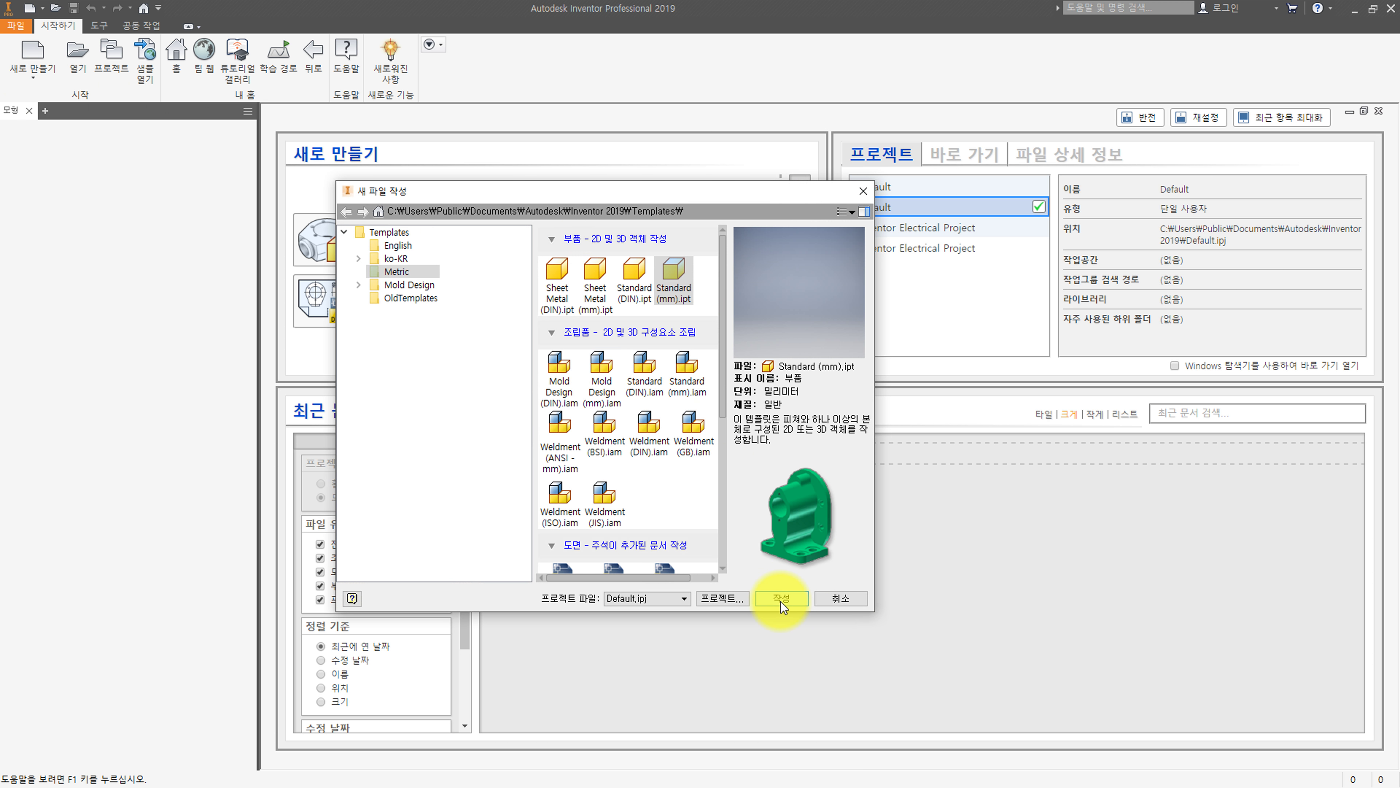
pyautogui.click(673, 281)
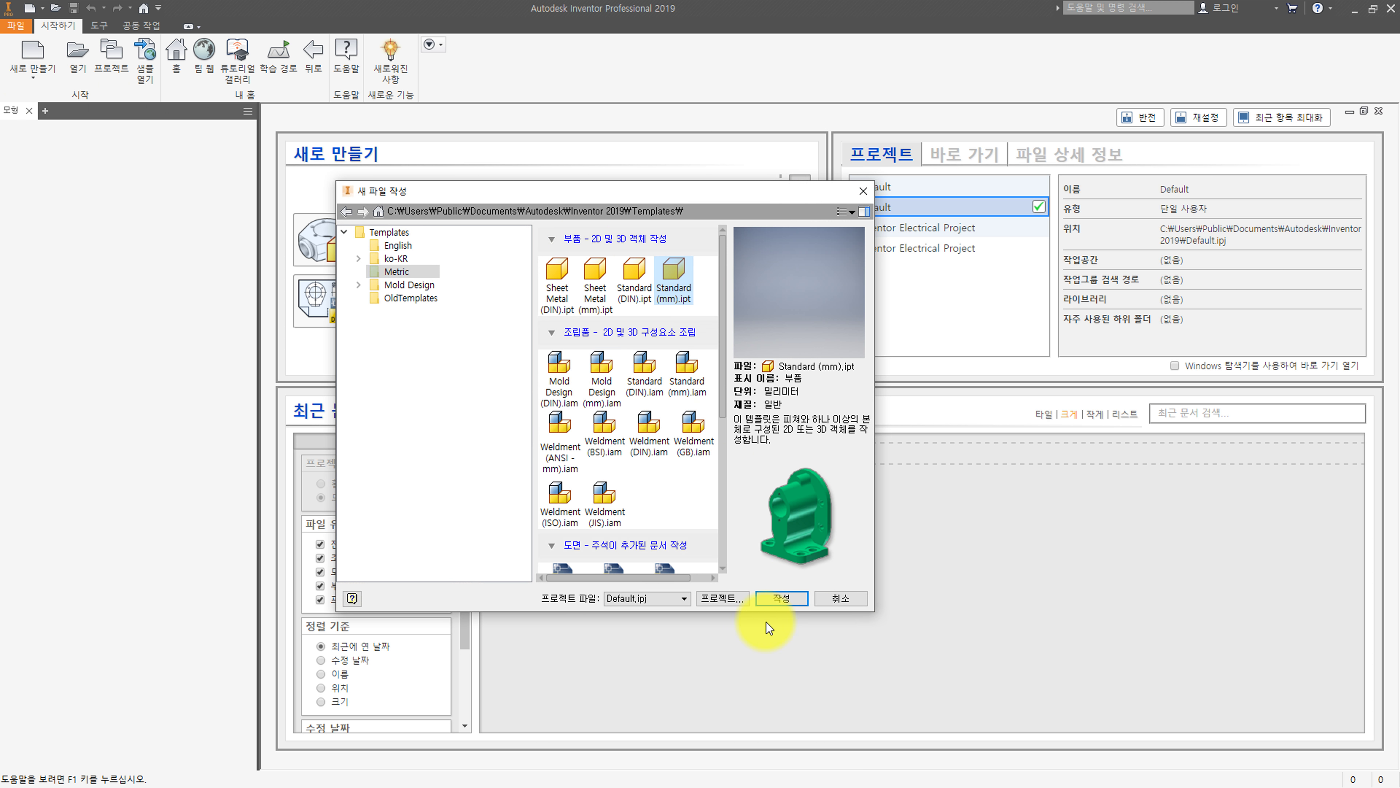
pyautogui.click(787, 598)
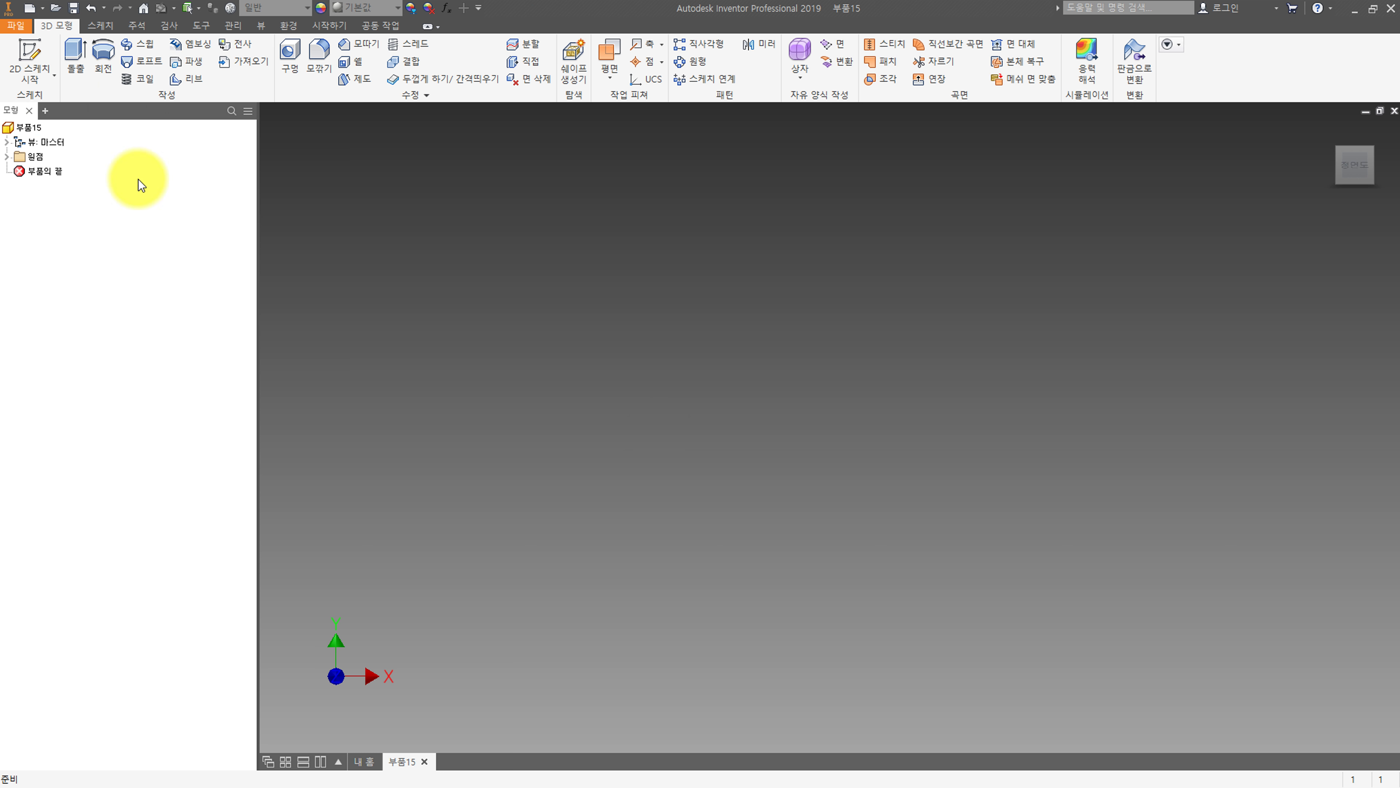
# - Start a sketch on an origin plane and draw a circle centred on the origin
pyautogui.click(30, 53)
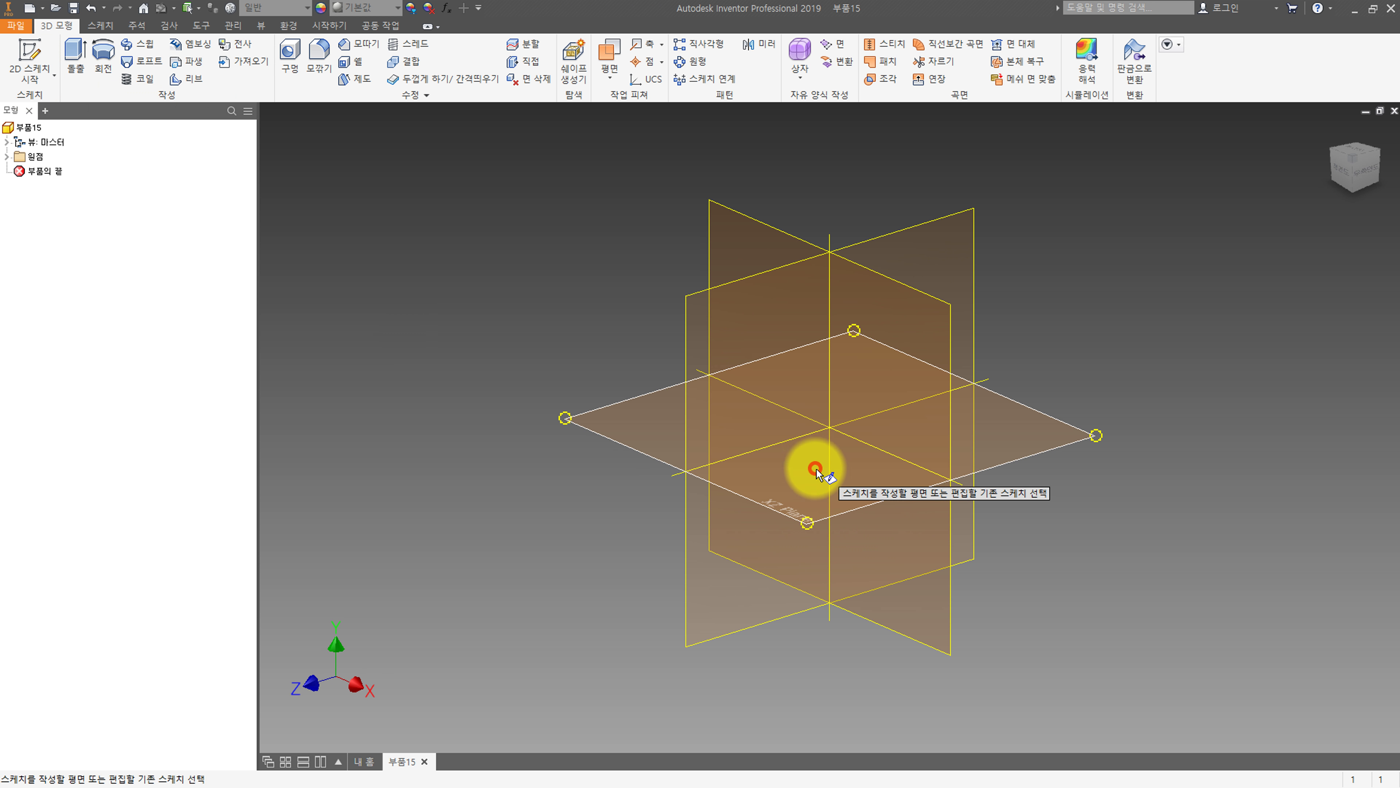
pyautogui.click(789, 470)
pyautogui.click(1326, 159)
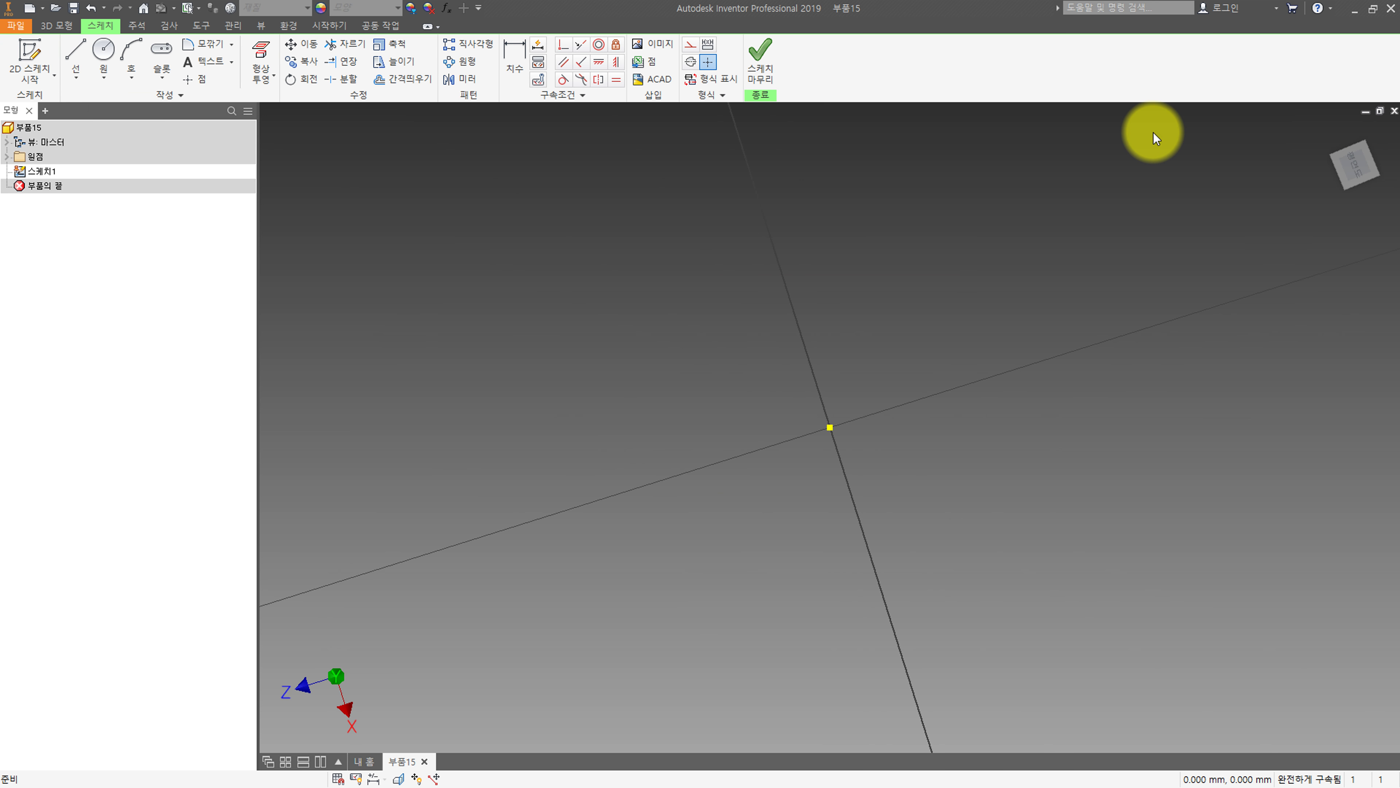
pyautogui.click(96, 54)
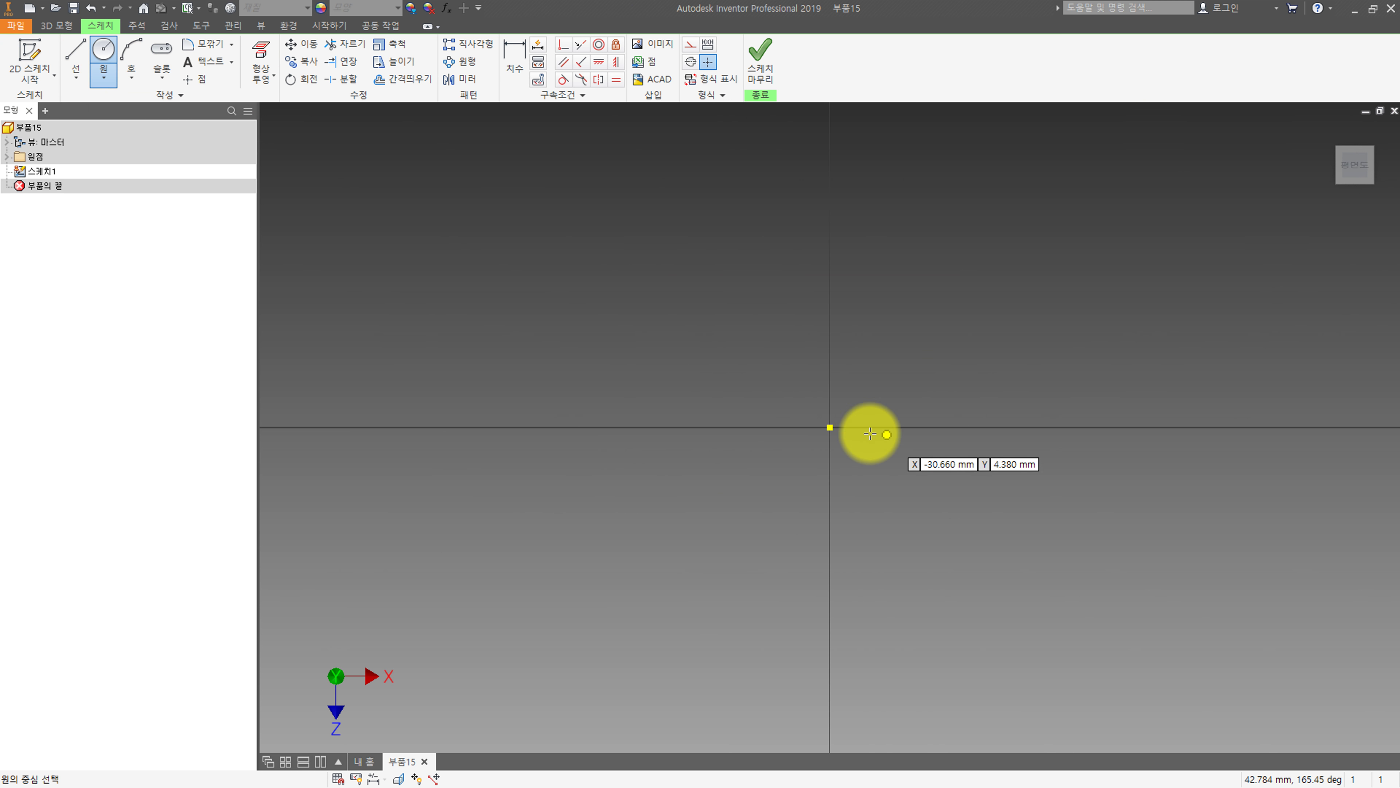
pyautogui.click(830, 428)
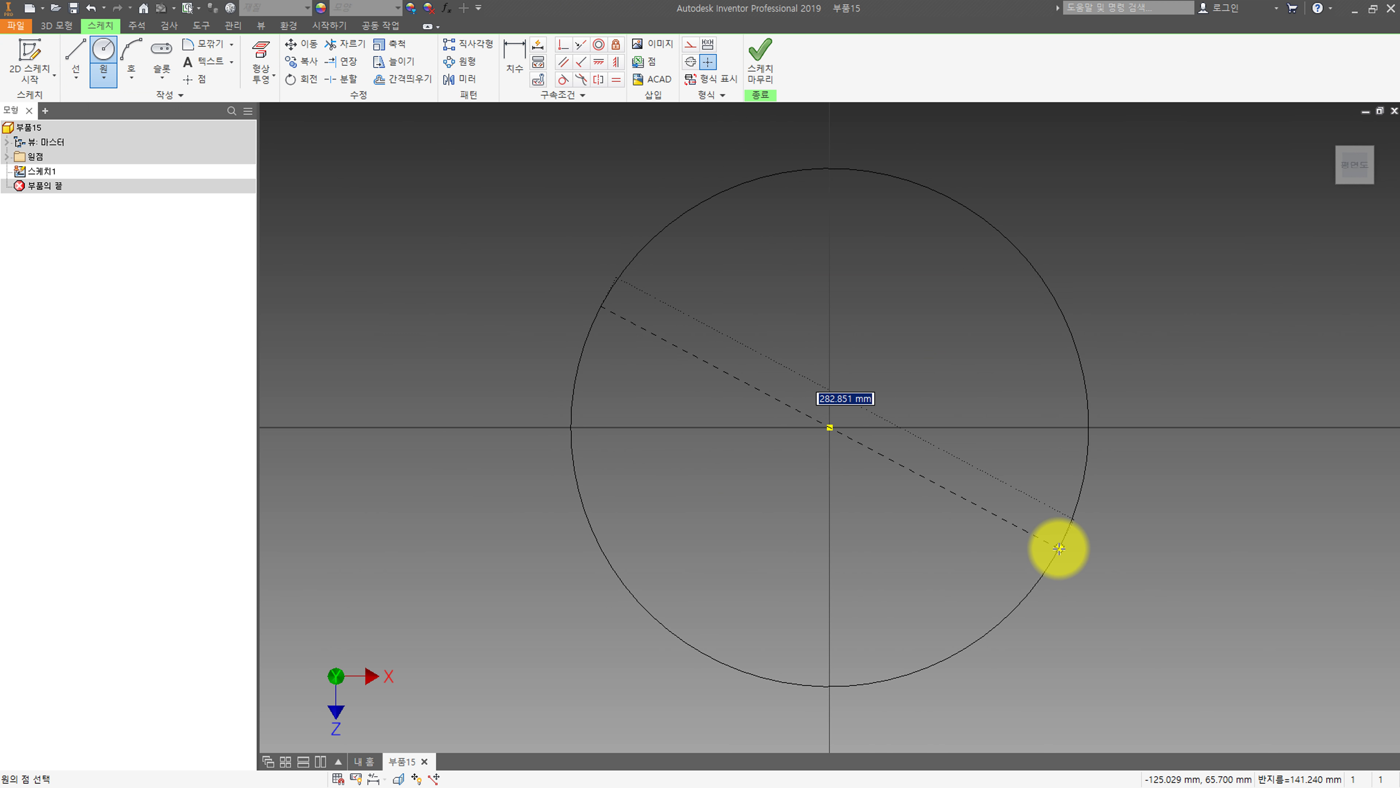
pyautogui.click(1058, 549)
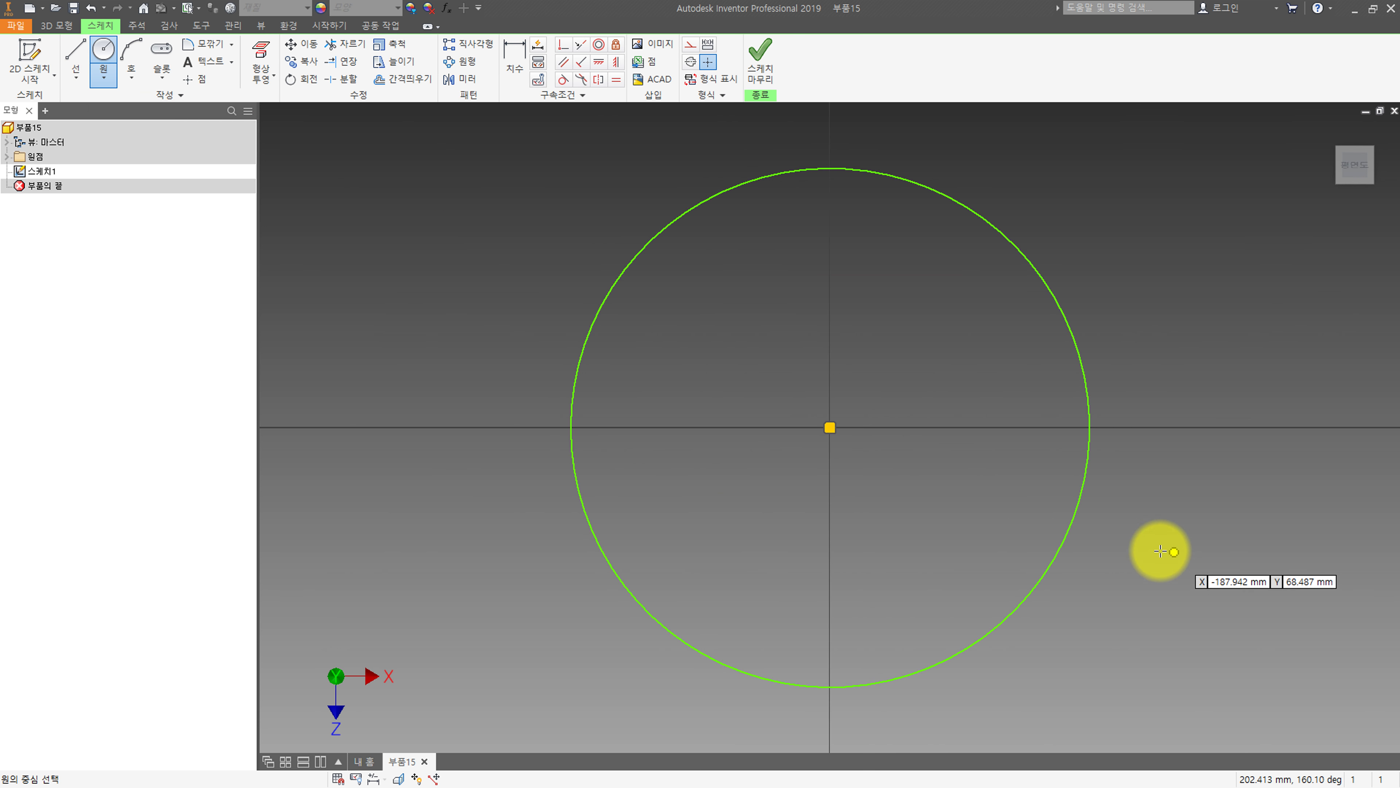
pyautogui.moveTo(1162, 553); pyautogui.dragTo(953, 500, button='middle')
# - Dimension the circle's diameter as 76 mm
pyautogui.press('d')
pyautogui.click(857, 474)
pyautogui.click(979, 501)
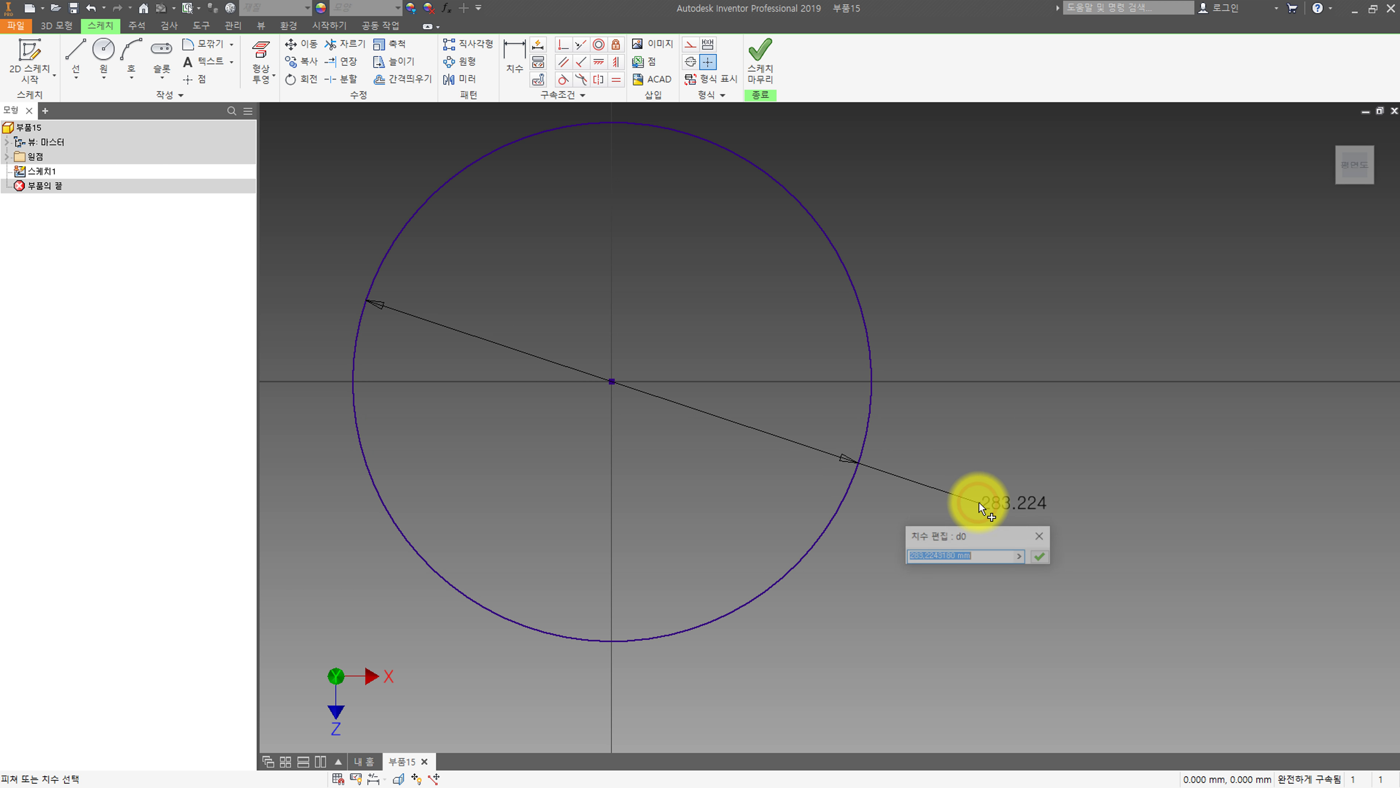
pyautogui.write('76')
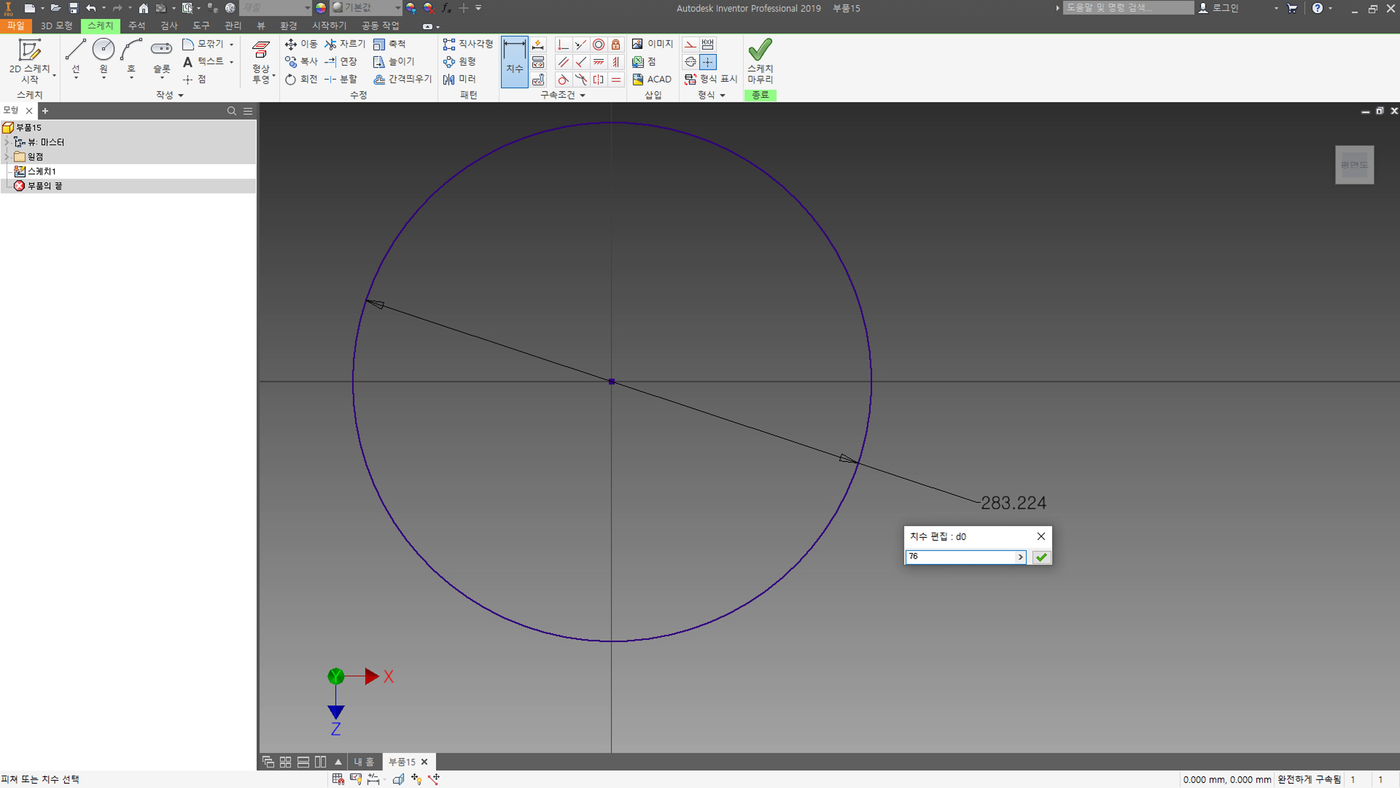
pyautogui.press('Return')
pyautogui.scroll(3, 594, 376)
pyautogui.scroll(3, 580, 353)
pyautogui.moveTo(580, 353); pyautogui.dragTo(603, 384, button='middle')
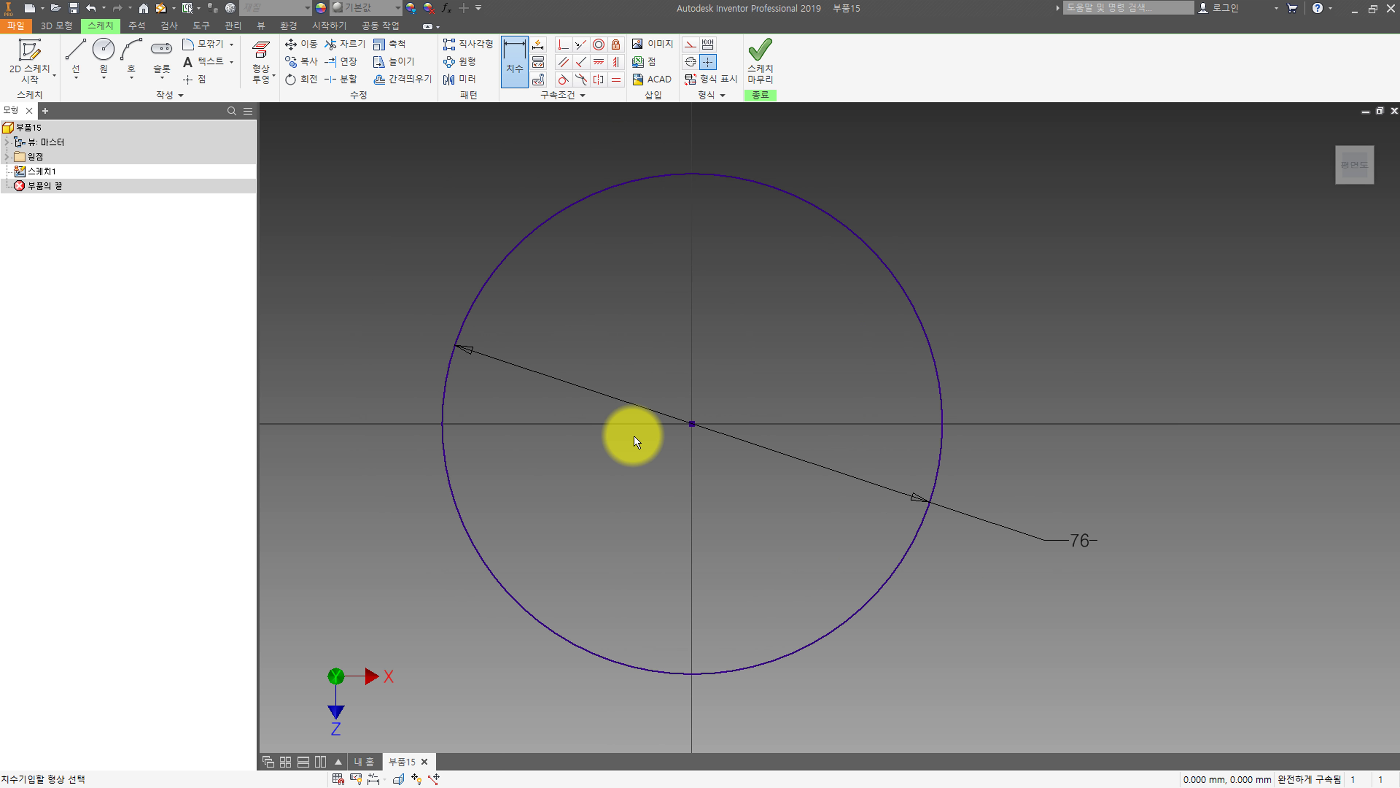
# - Finish the sketch and extrude the circle 9 mm into a solid disk
pyautogui.click(756, 56)
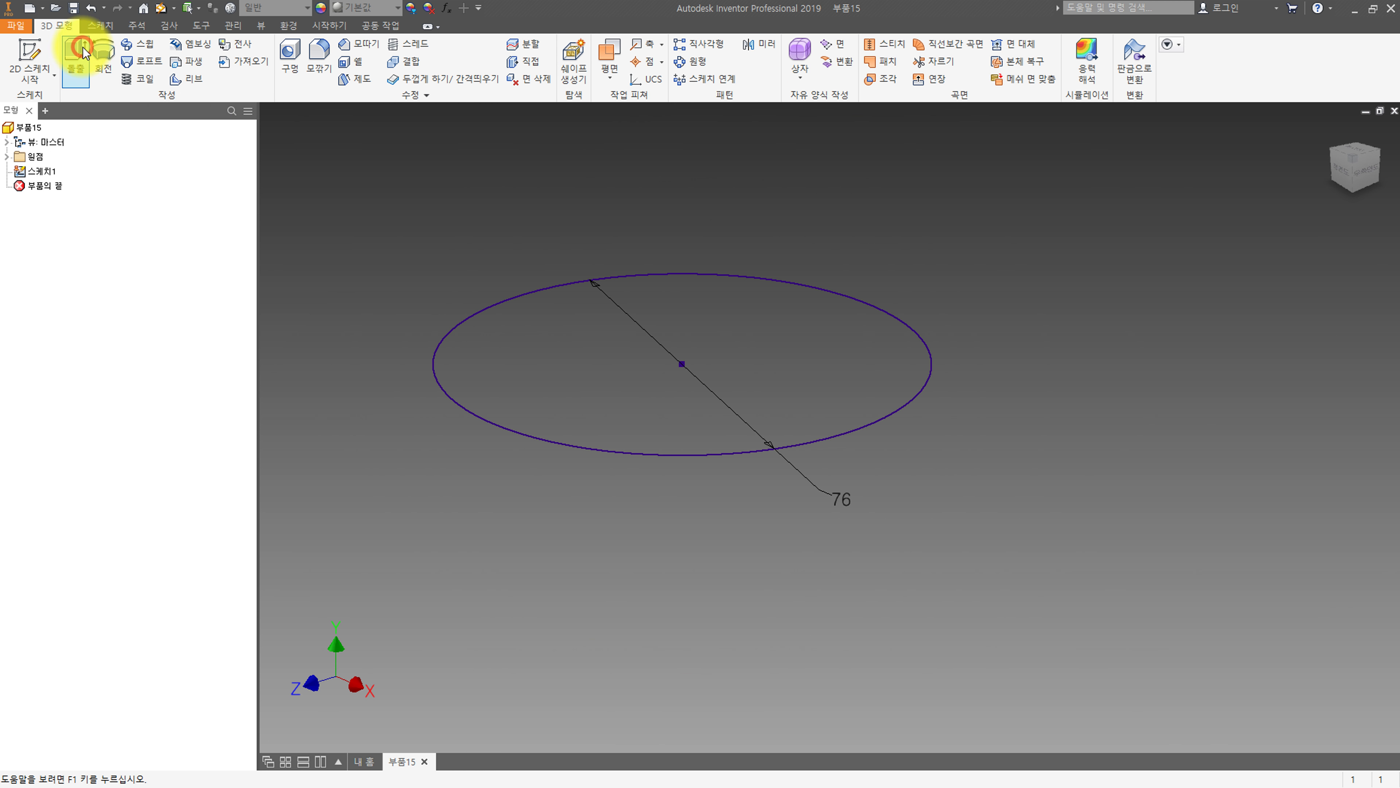
pyautogui.write('9')
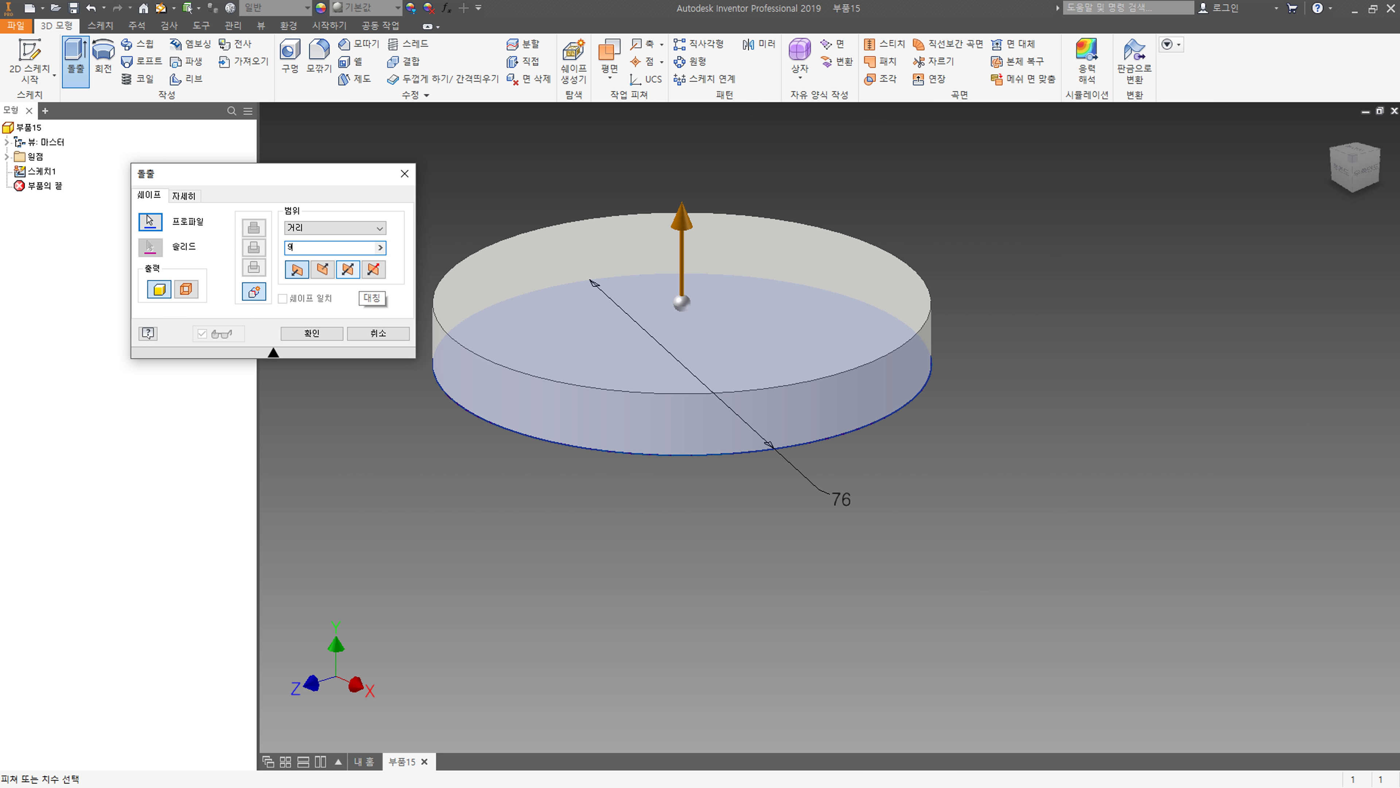
pyautogui.press('Return')
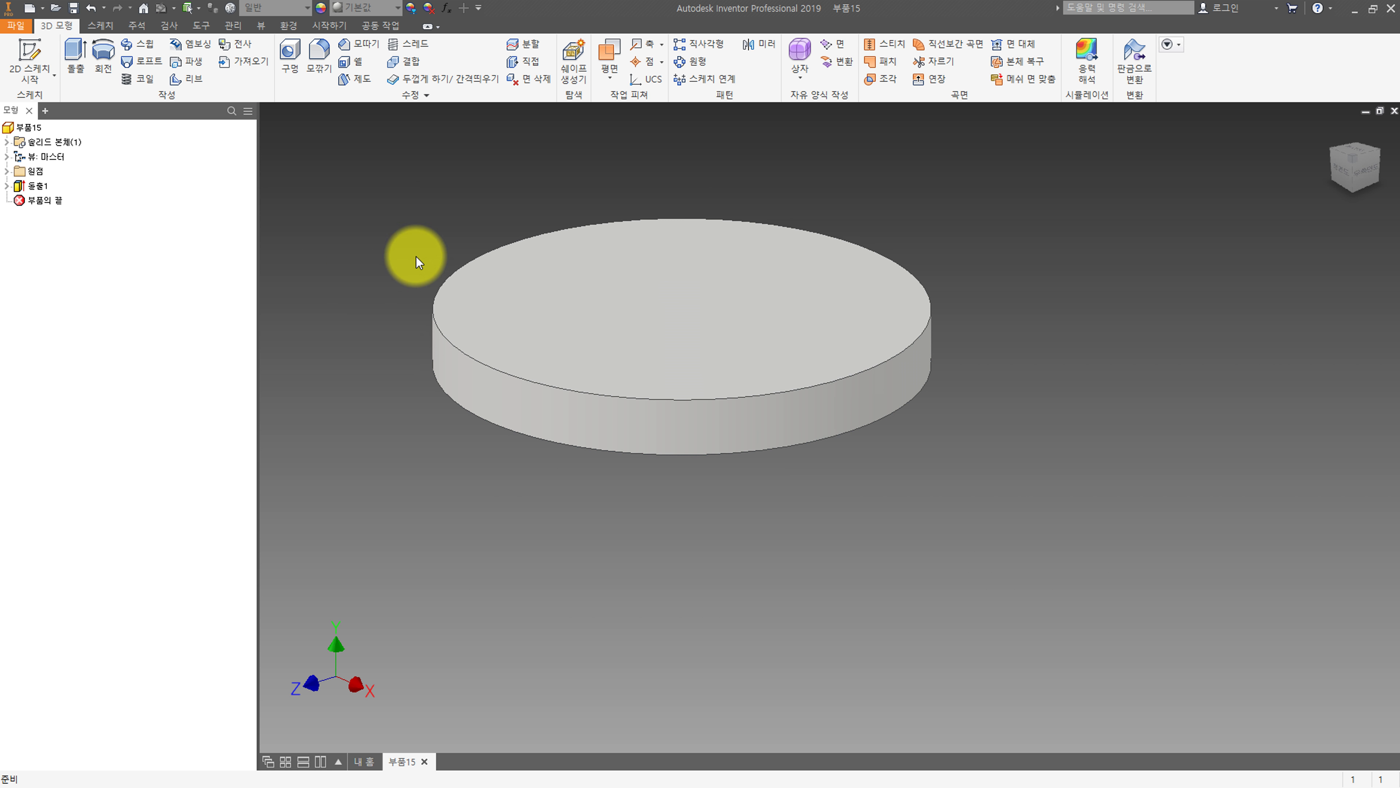
# - Start a sketch on the disk's top face and draw a circle at the origin
pyautogui.click(759, 303)
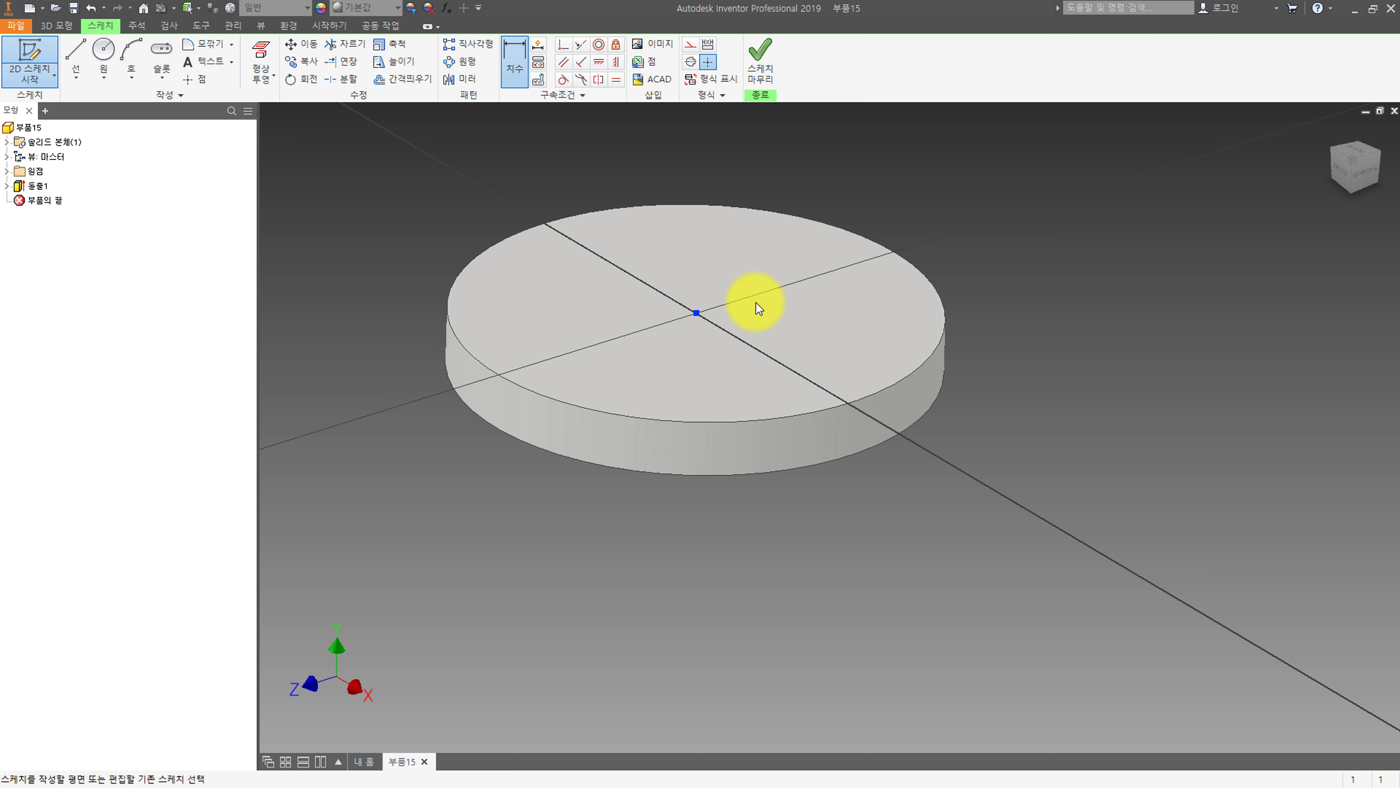
pyautogui.click(1374, 128)
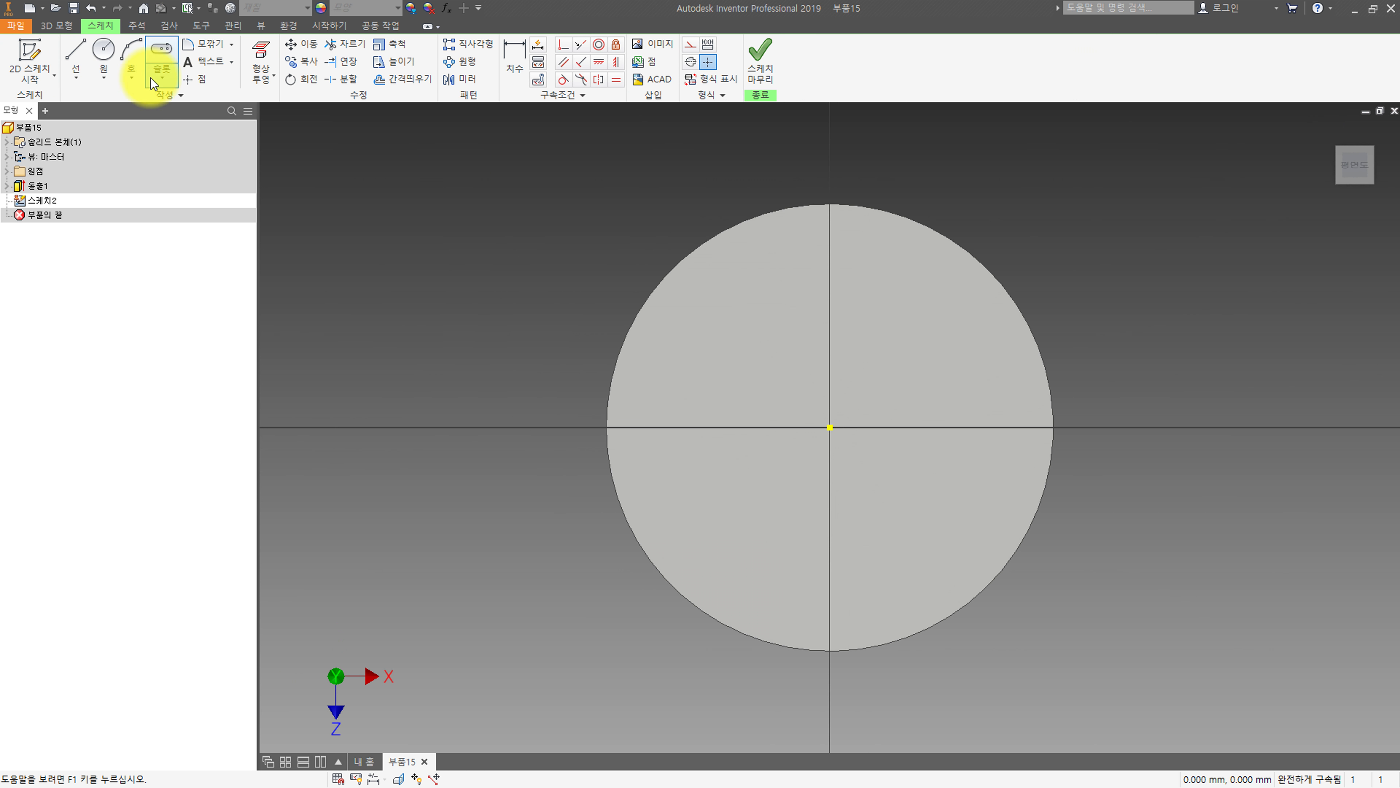
pyautogui.click(108, 56)
pyautogui.click(830, 427)
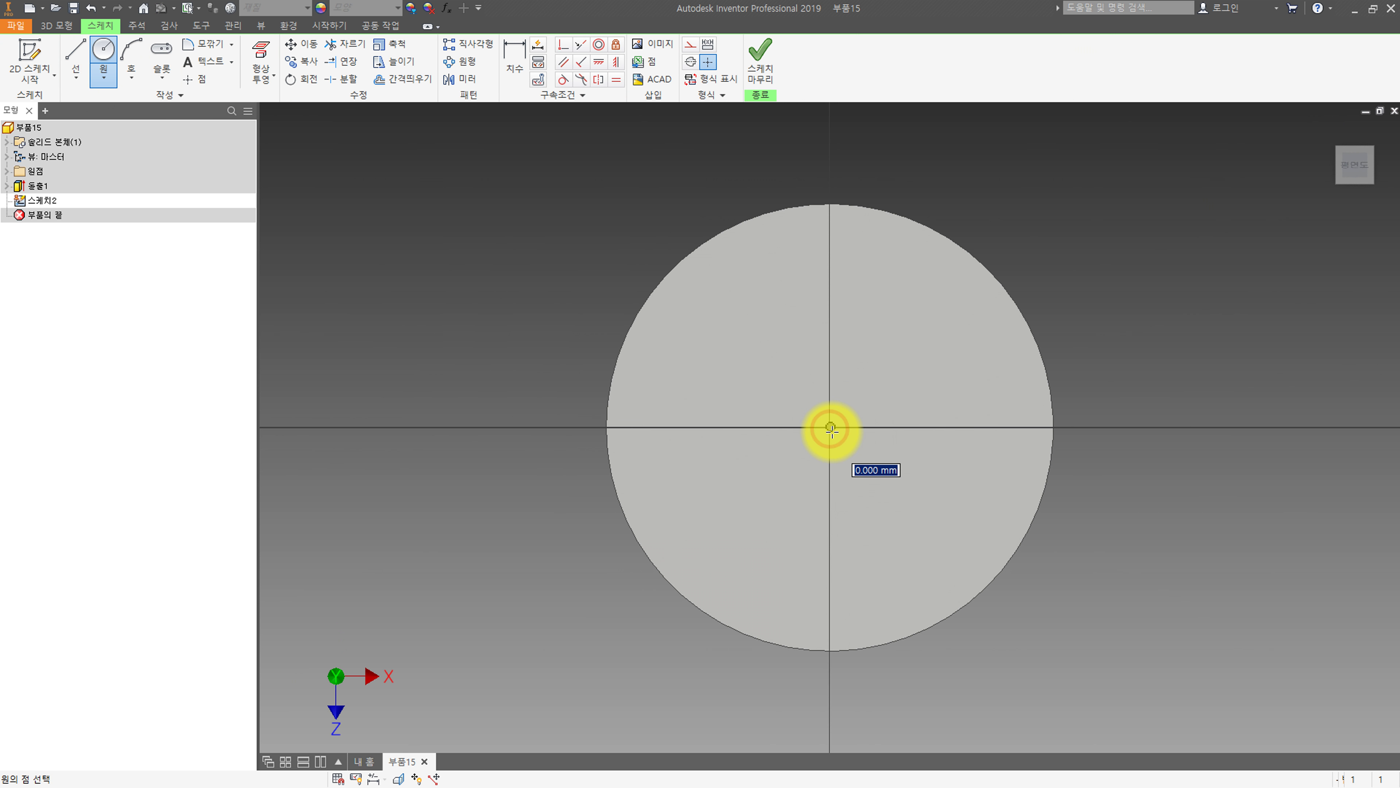
pyautogui.click(950, 500)
pyautogui.press('Escape')
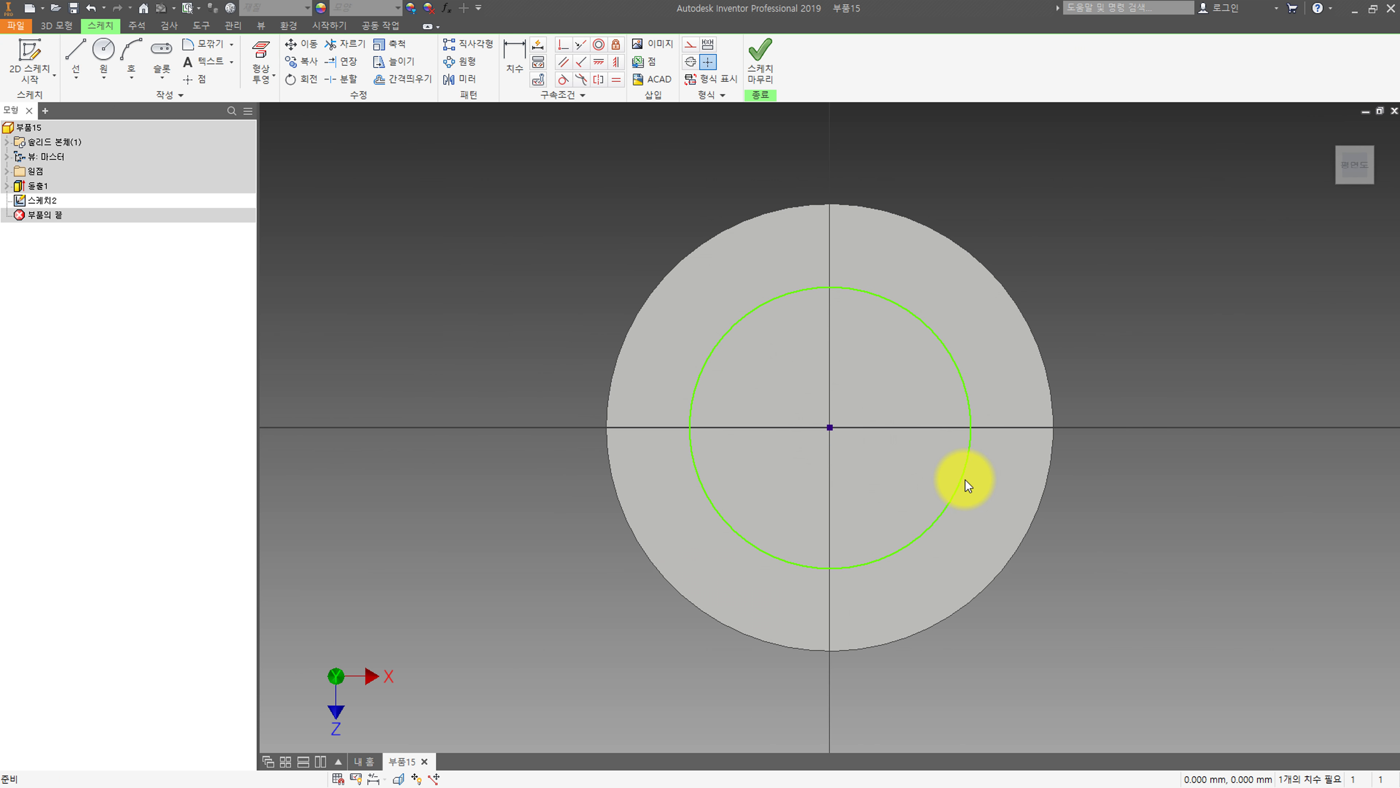
# - Dimension the circle to 38 mm diameter and finish the sketch
pyautogui.press('d')
pyautogui.click(965, 485)
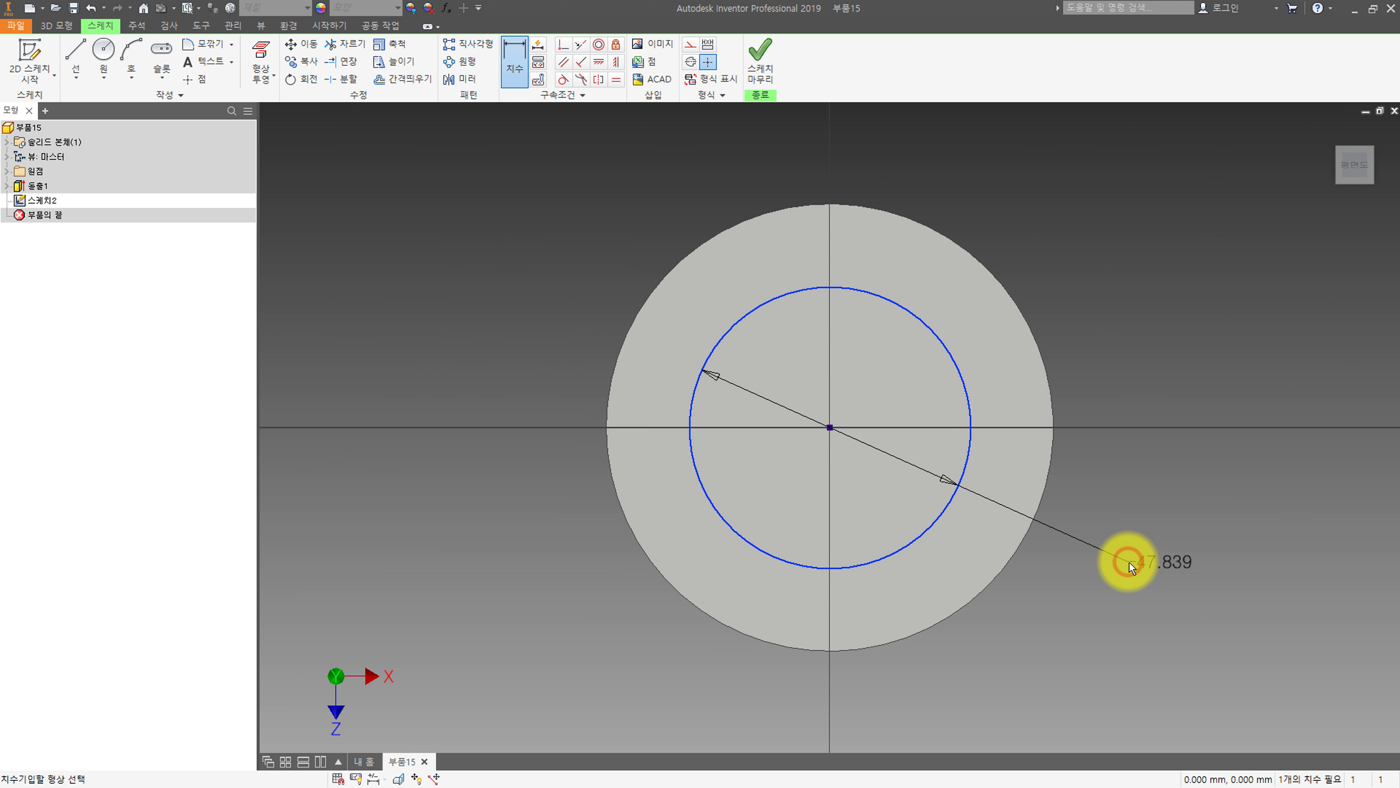
pyautogui.click(1091, 546)
pyautogui.write('38')
pyautogui.press('Return')
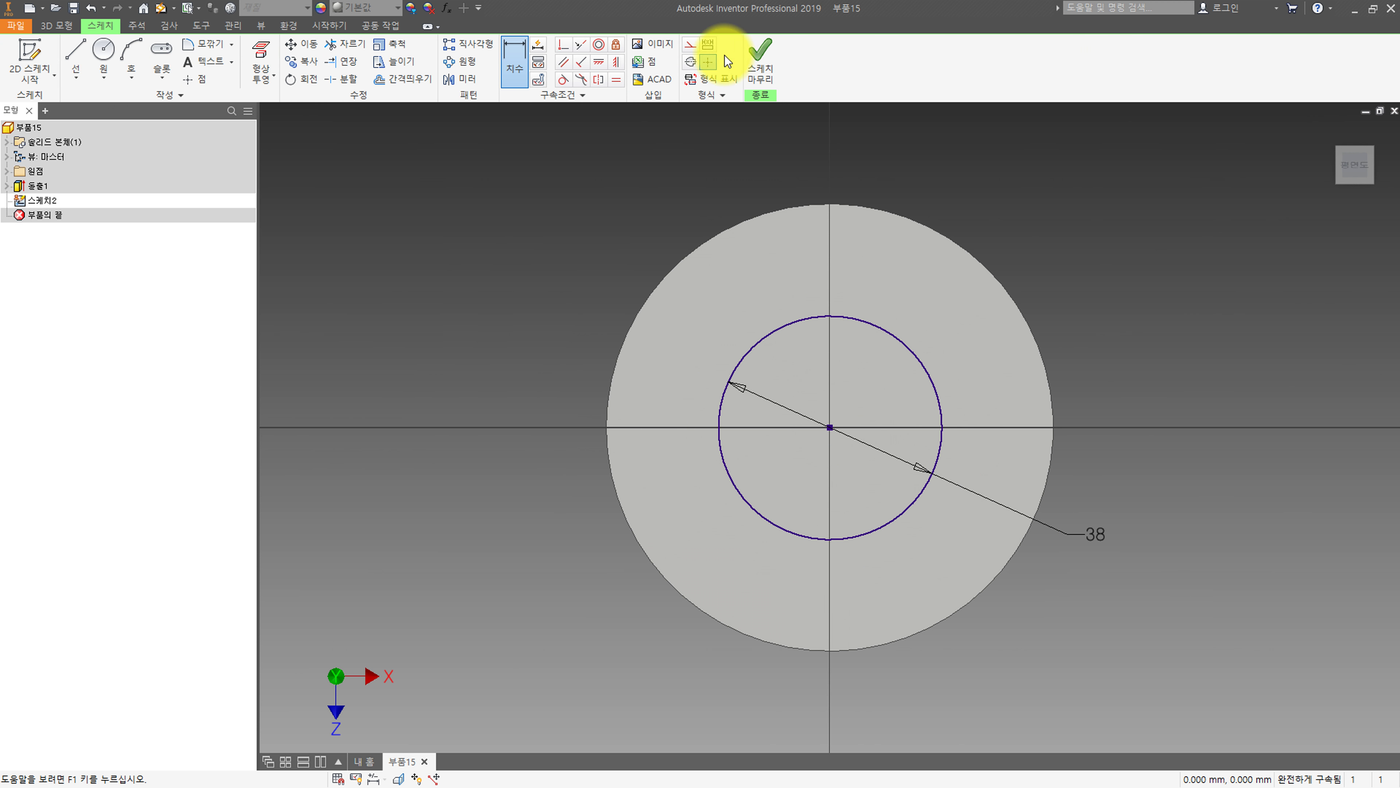
pyautogui.click(771, 58)
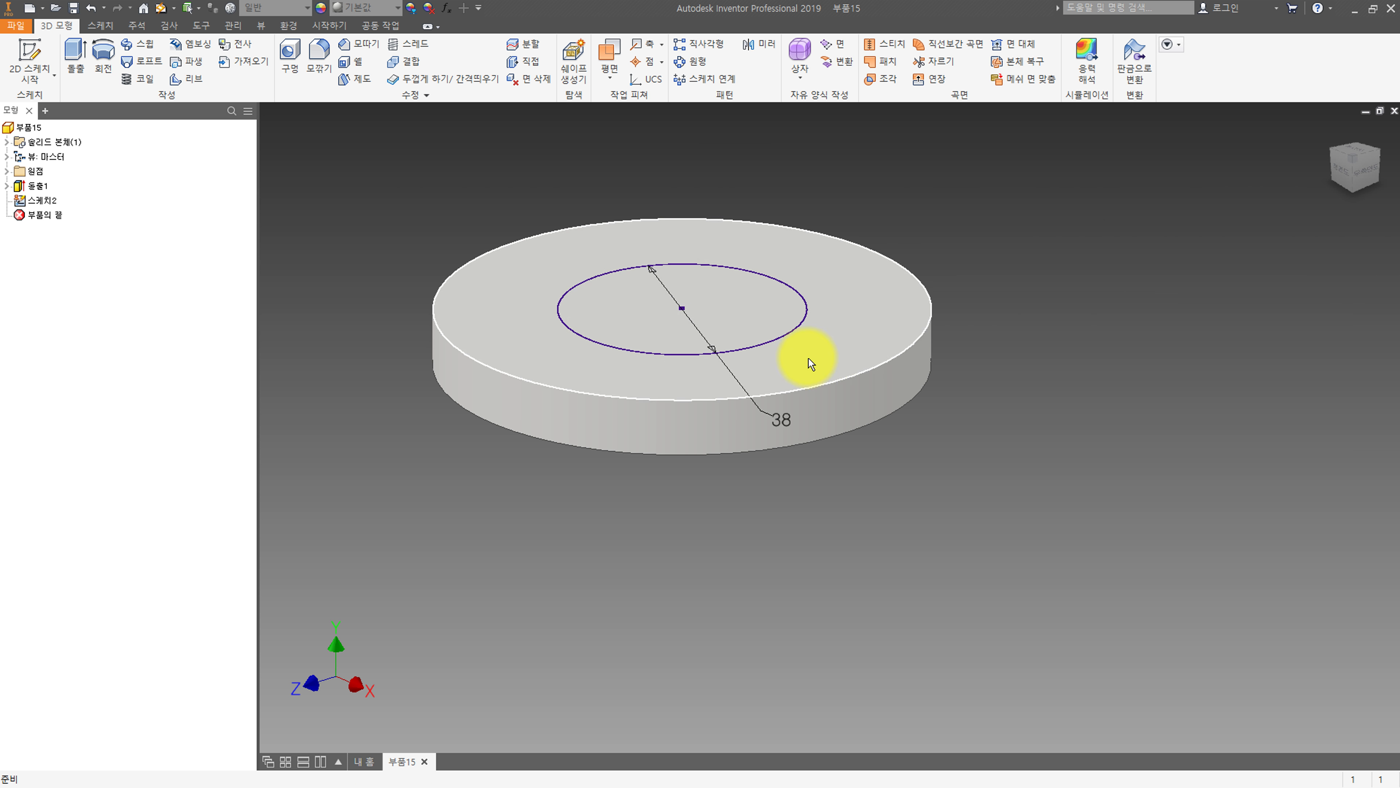
# - Extrude the 38 mm circle a distance of 25-9 (16 mm) as a boss
pyautogui.click(74, 52)
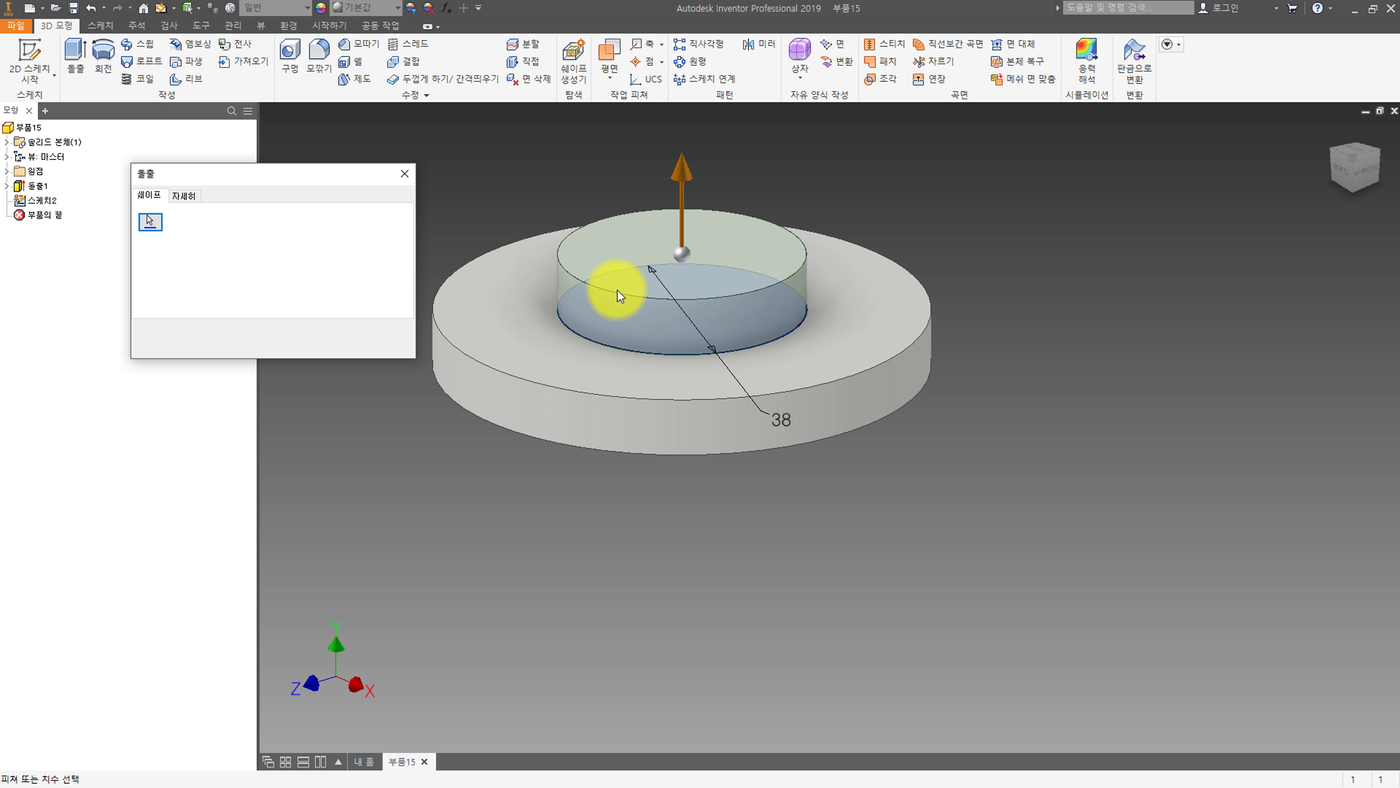
pyautogui.write('25-9')
pyautogui.click(320, 331)
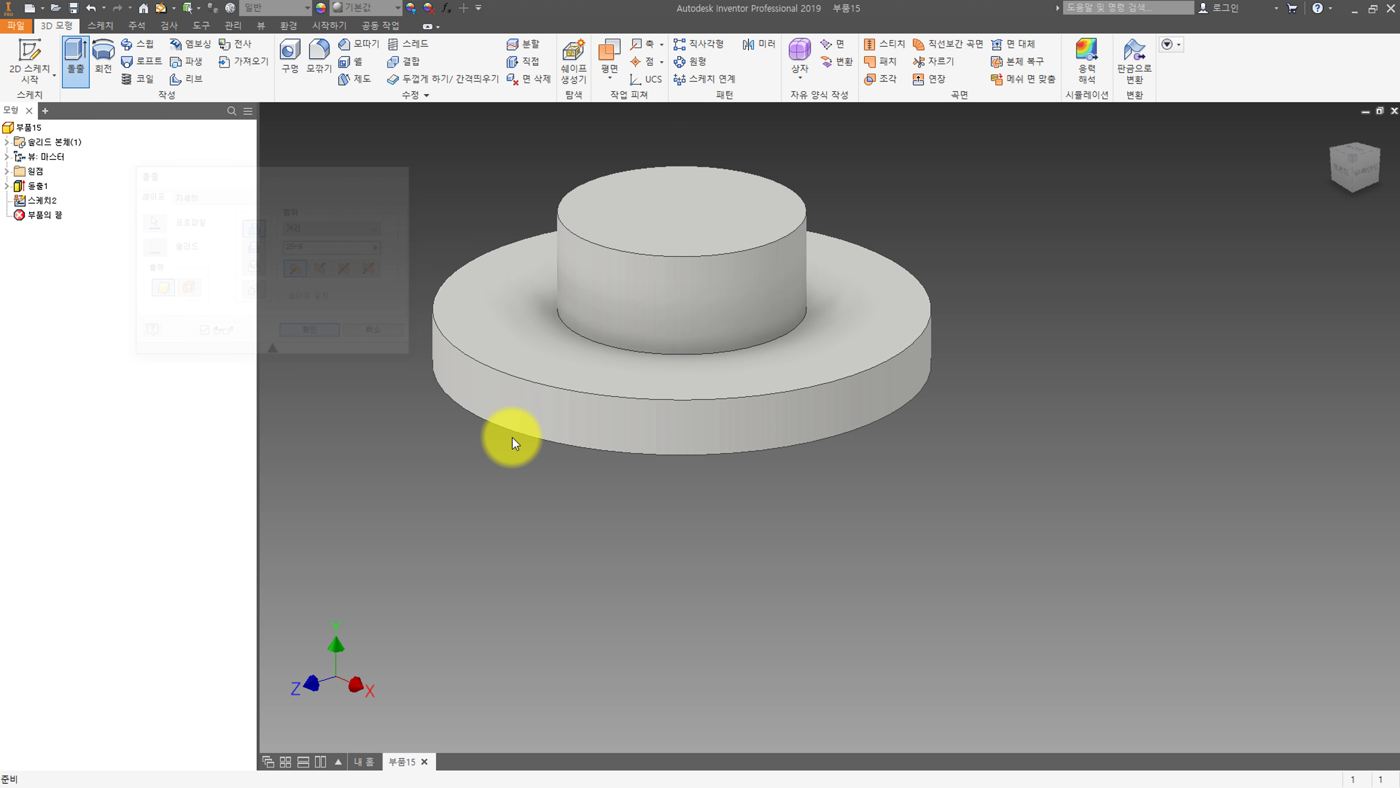
pyautogui.moveTo(444, 429); pyautogui.dragTo(519, 552, button='middle')
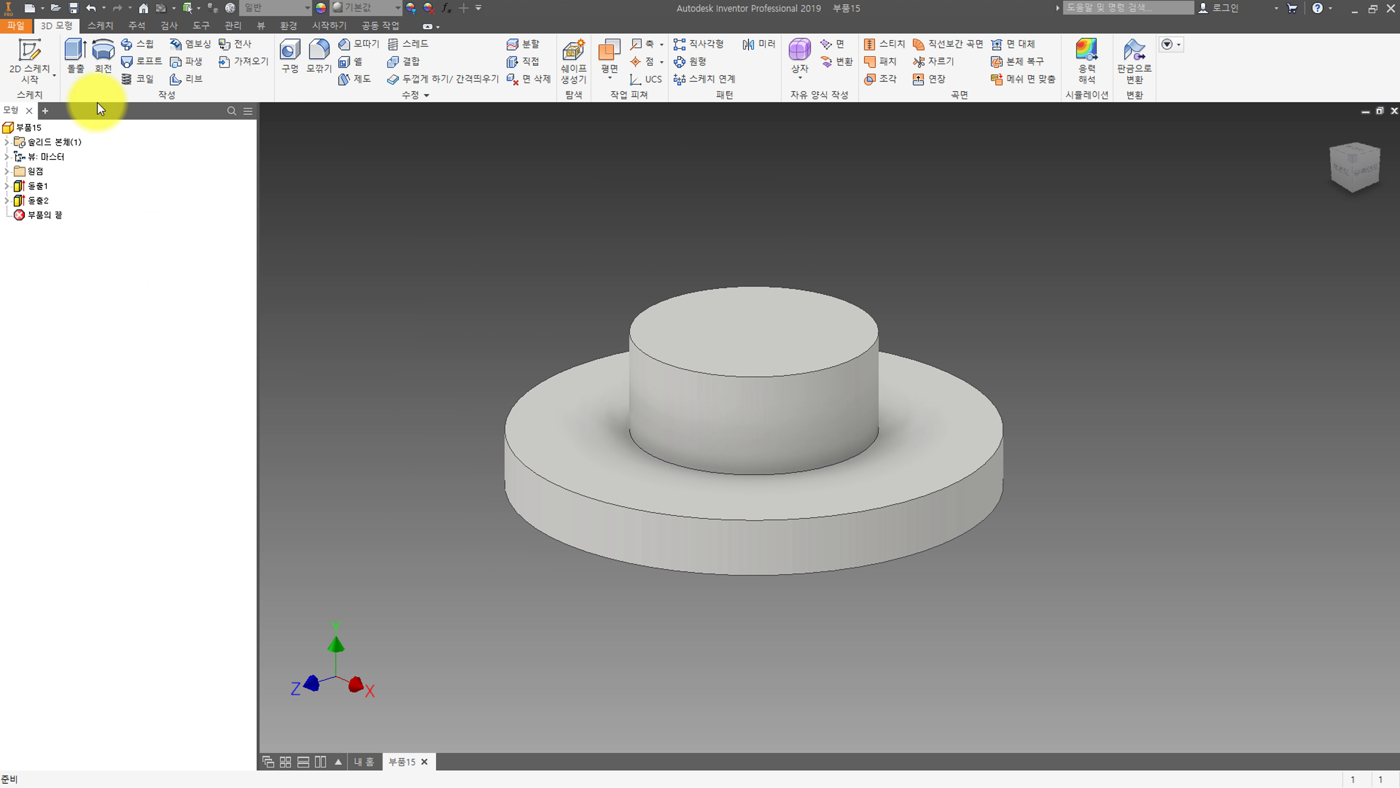
# - Start a sketch on the flange's top face, sliced to expose the sketch plane
pyautogui.click(29, 55)
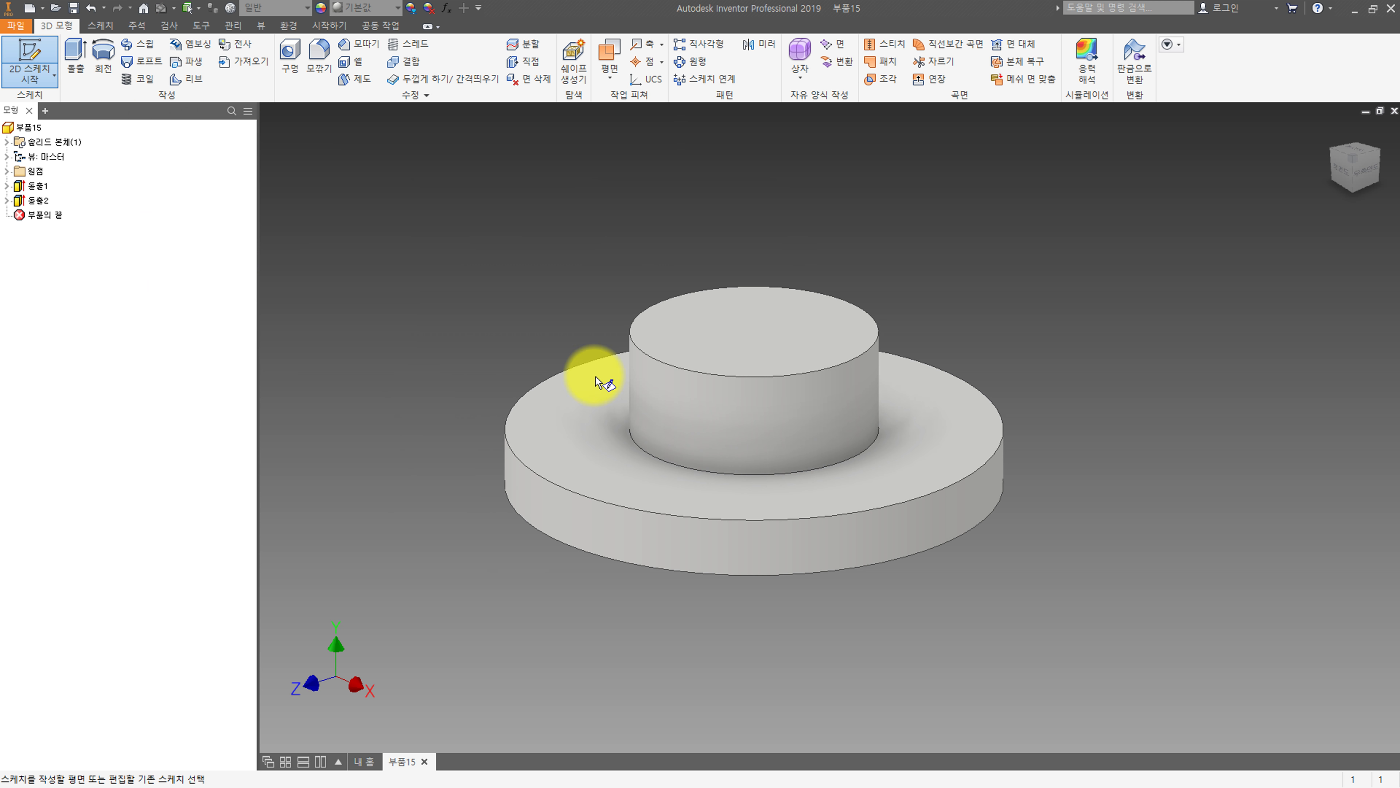
pyautogui.click(655, 483)
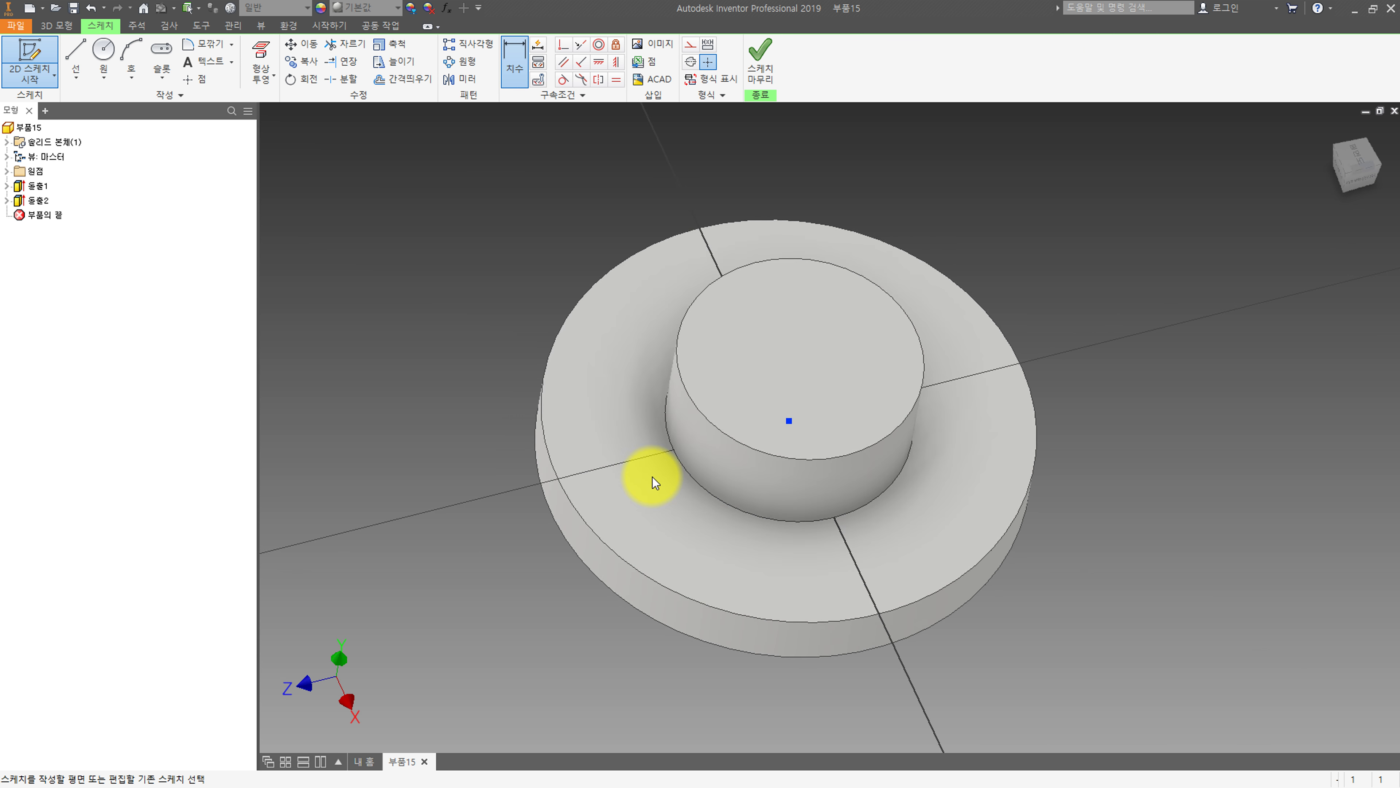
pyautogui.click(1375, 132)
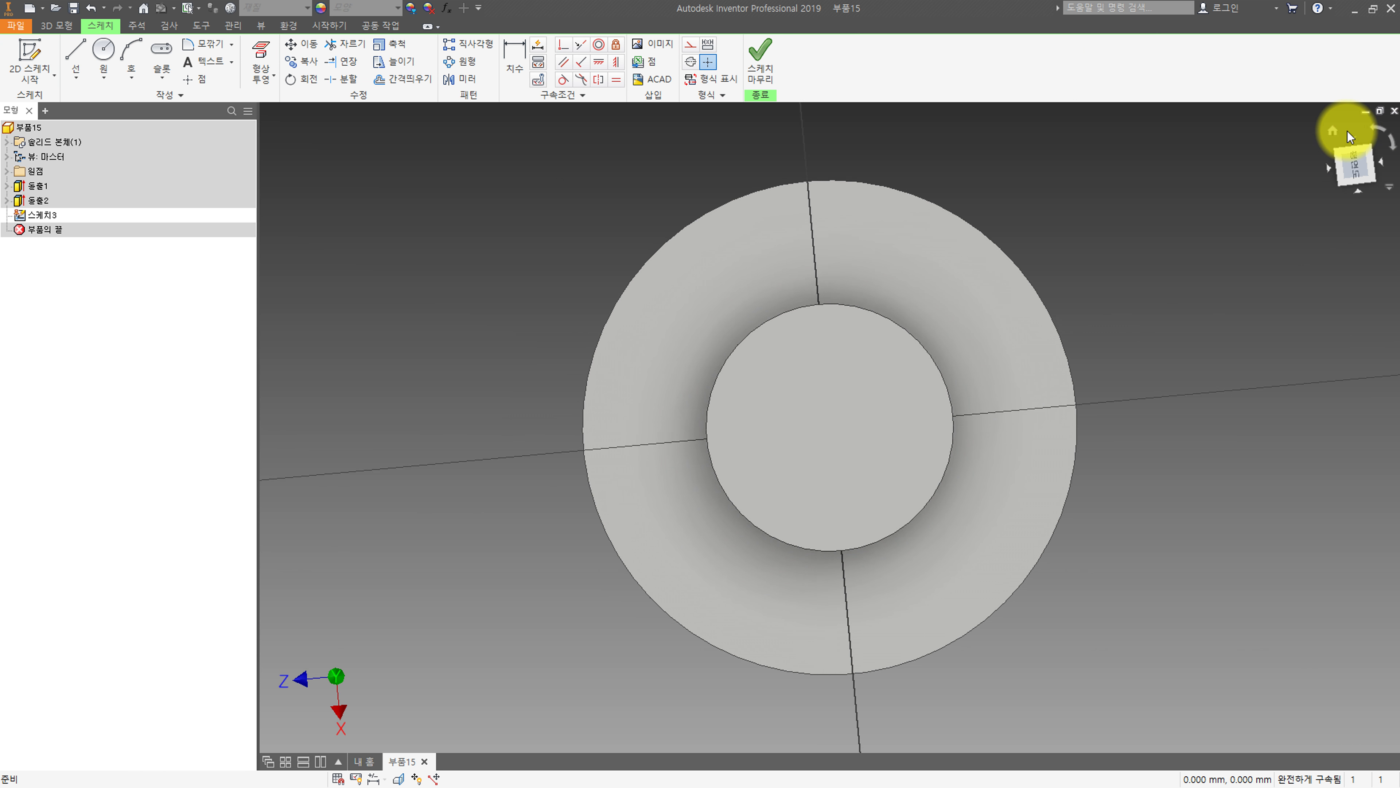
pyautogui.scroll(-3, 1072, 433)
pyautogui.moveTo(1072, 427); pyautogui.dragTo(959, 408, button='middle')
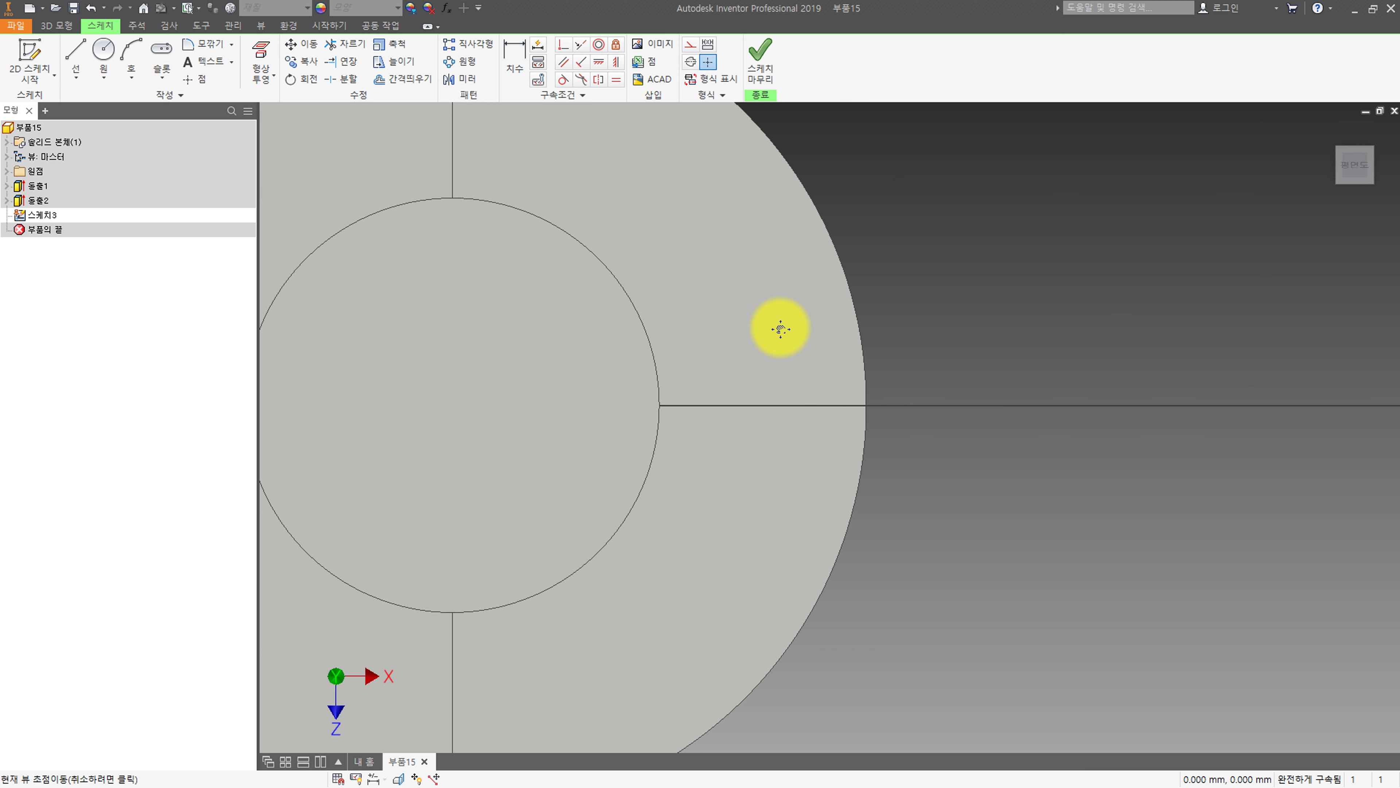
pyautogui.press('F7')
# - Draw a horizontal line and an angled line, both starting at the sketch origin
pyautogui.click(76, 53)
pyautogui.click(389, 417)
pyautogui.click(594, 418)
pyautogui.click(389, 417)
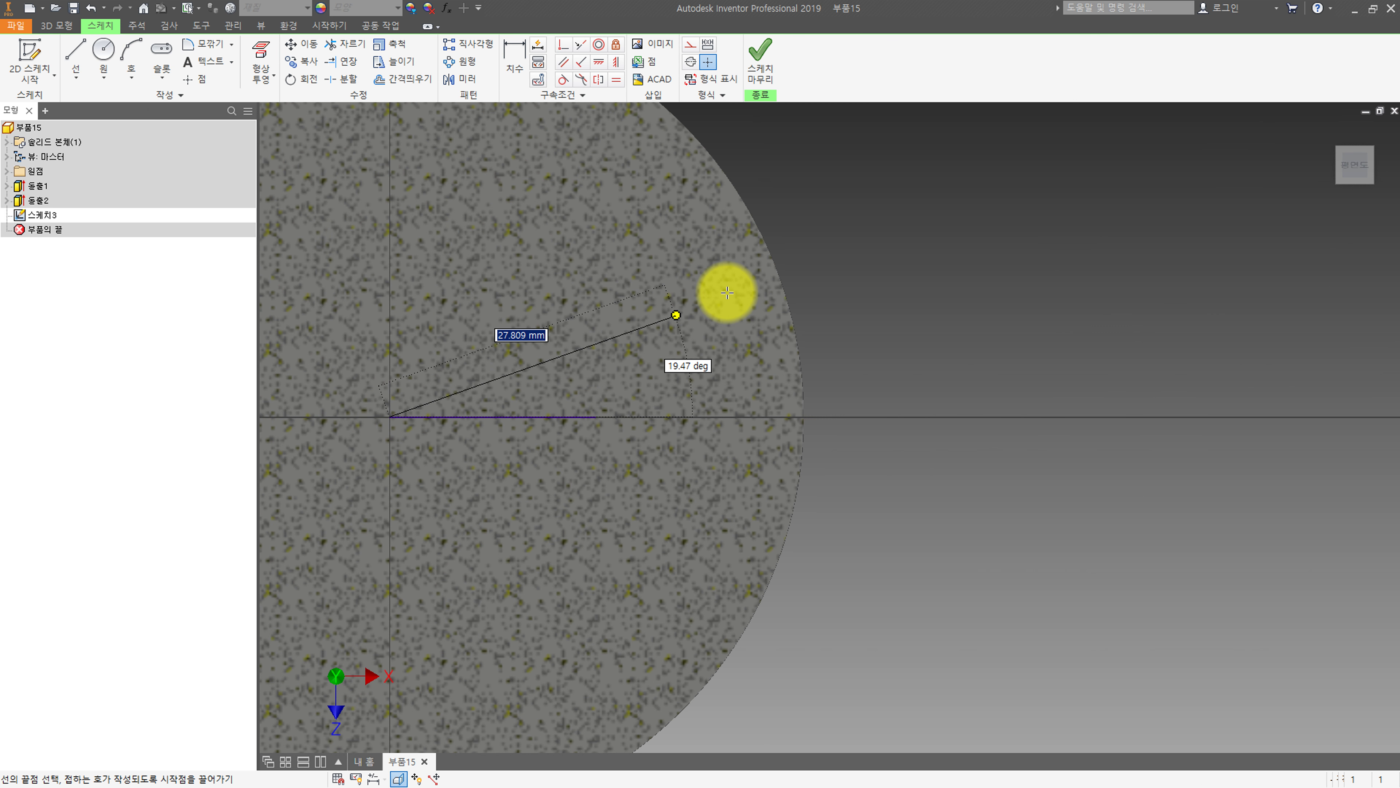
pyautogui.click(698, 286)
pyautogui.press('Escape')
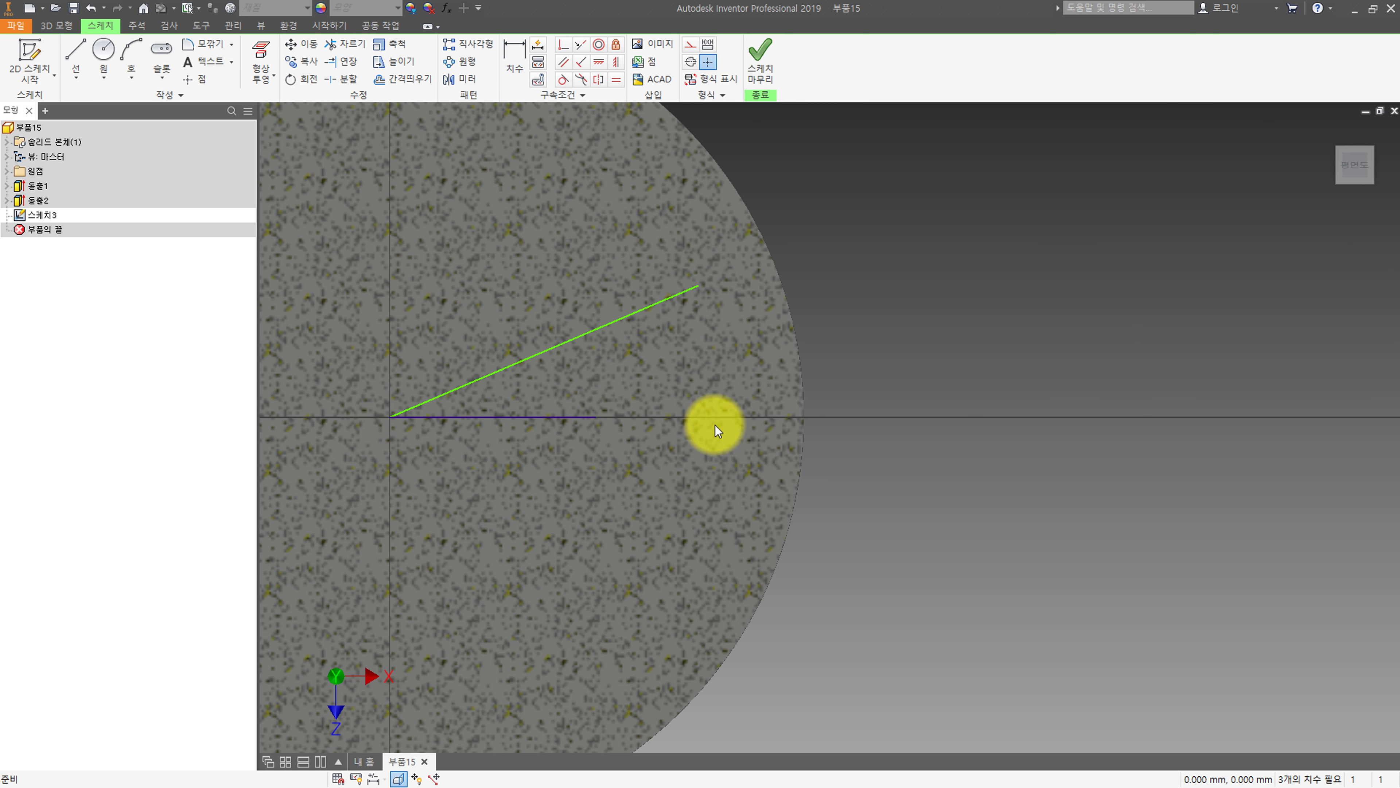
# - Dimension the angle between the lines as 45/2 (22.50°)
pyautogui.press('d')
pyautogui.click(535, 416)
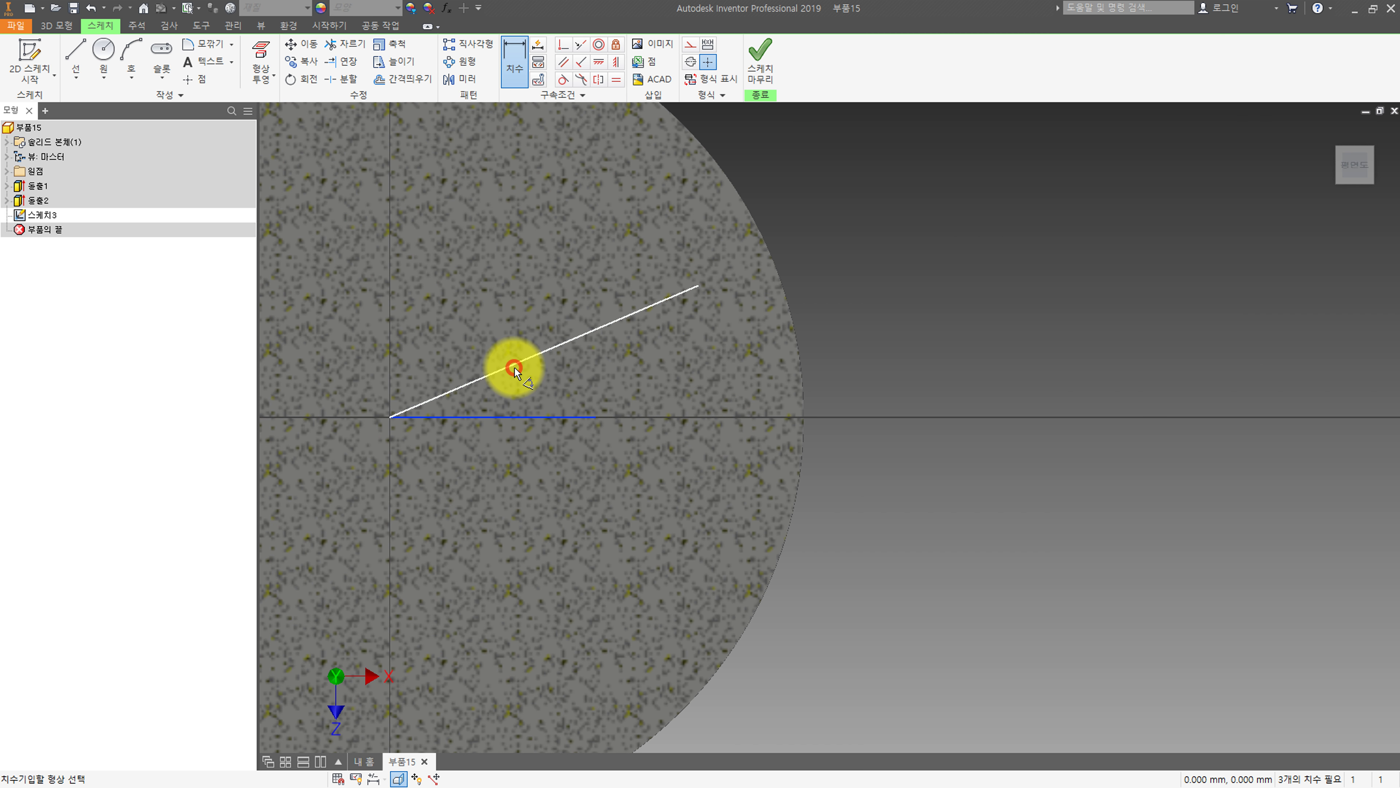
pyautogui.click(516, 363)
pyautogui.click(563, 375)
pyautogui.write('45/2')
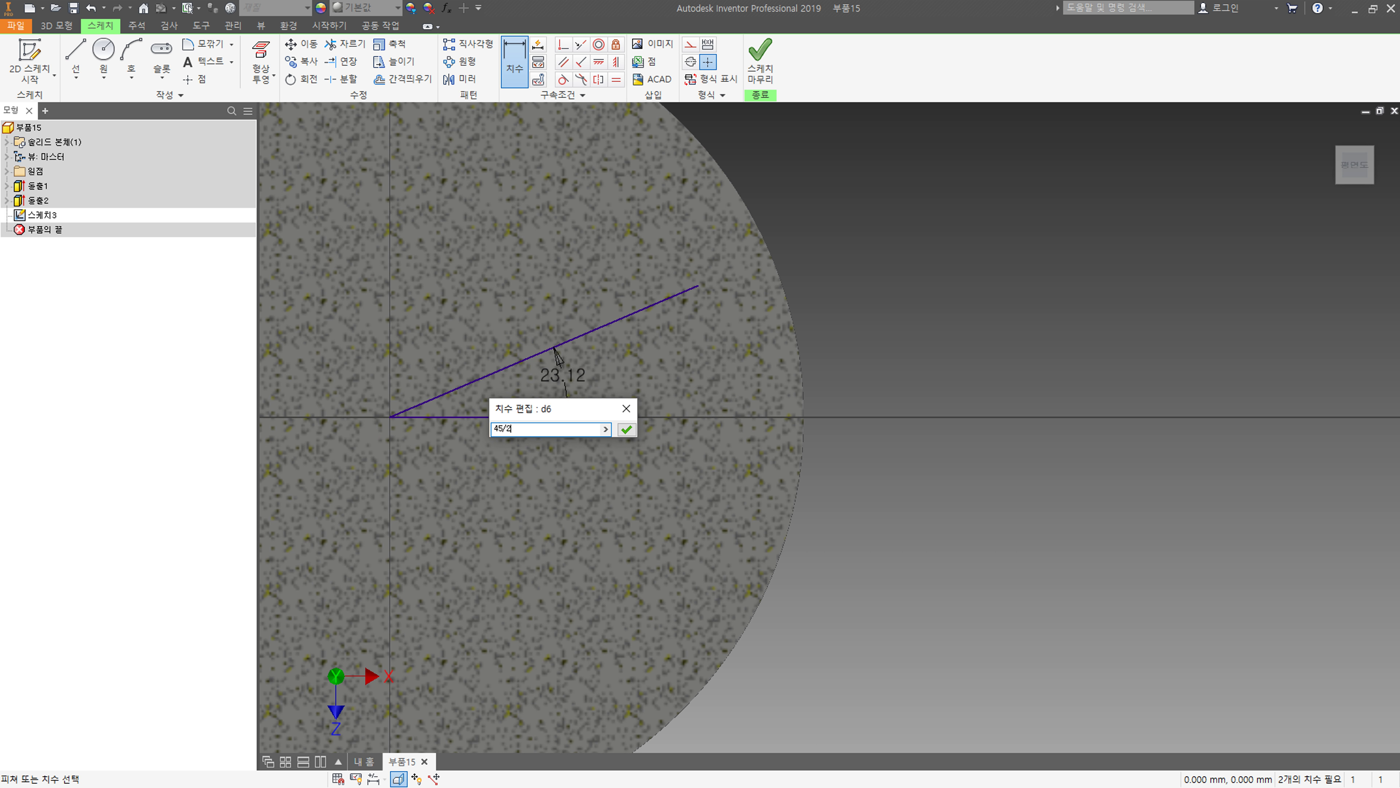
pyautogui.click(562, 379)
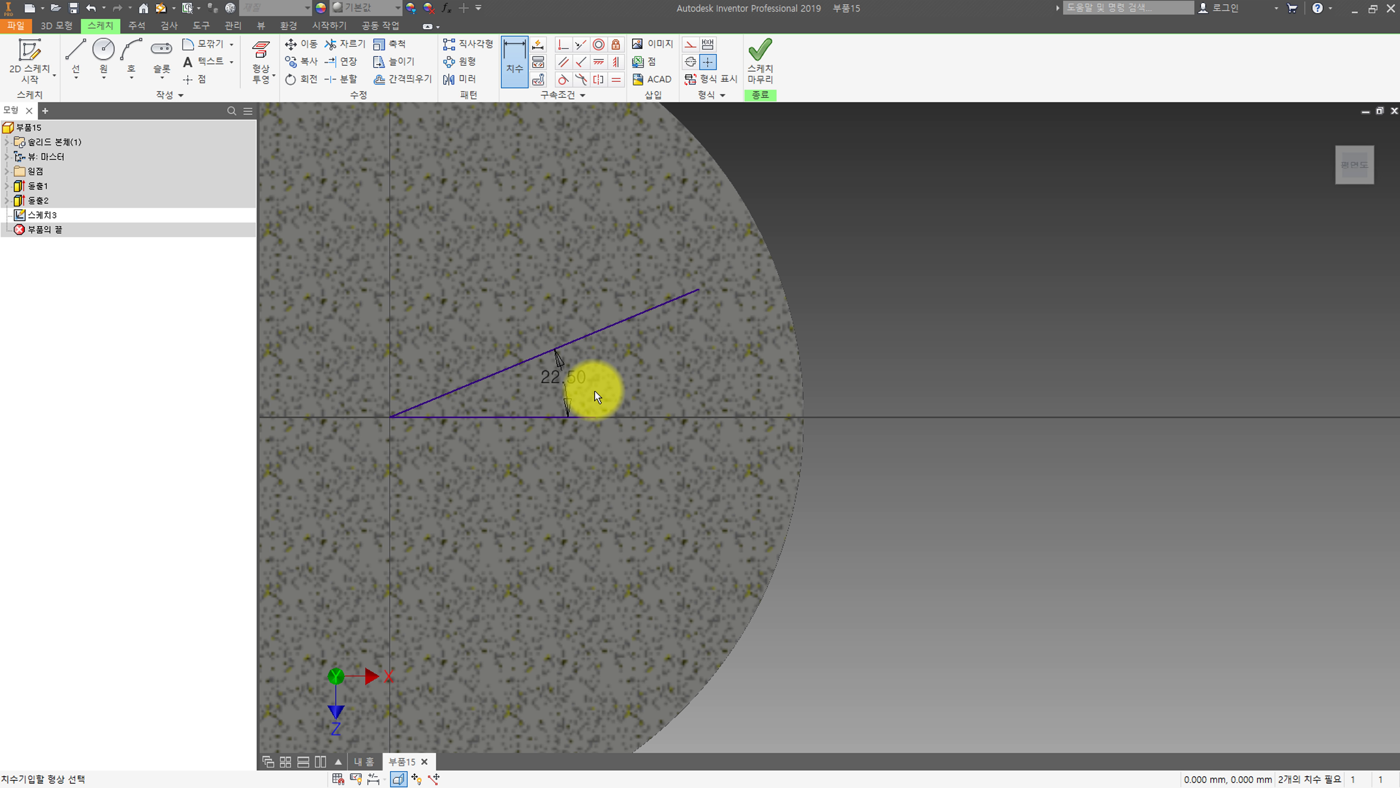
pyautogui.moveTo(524, 370); pyautogui.dragTo(689, 371, button='middle')
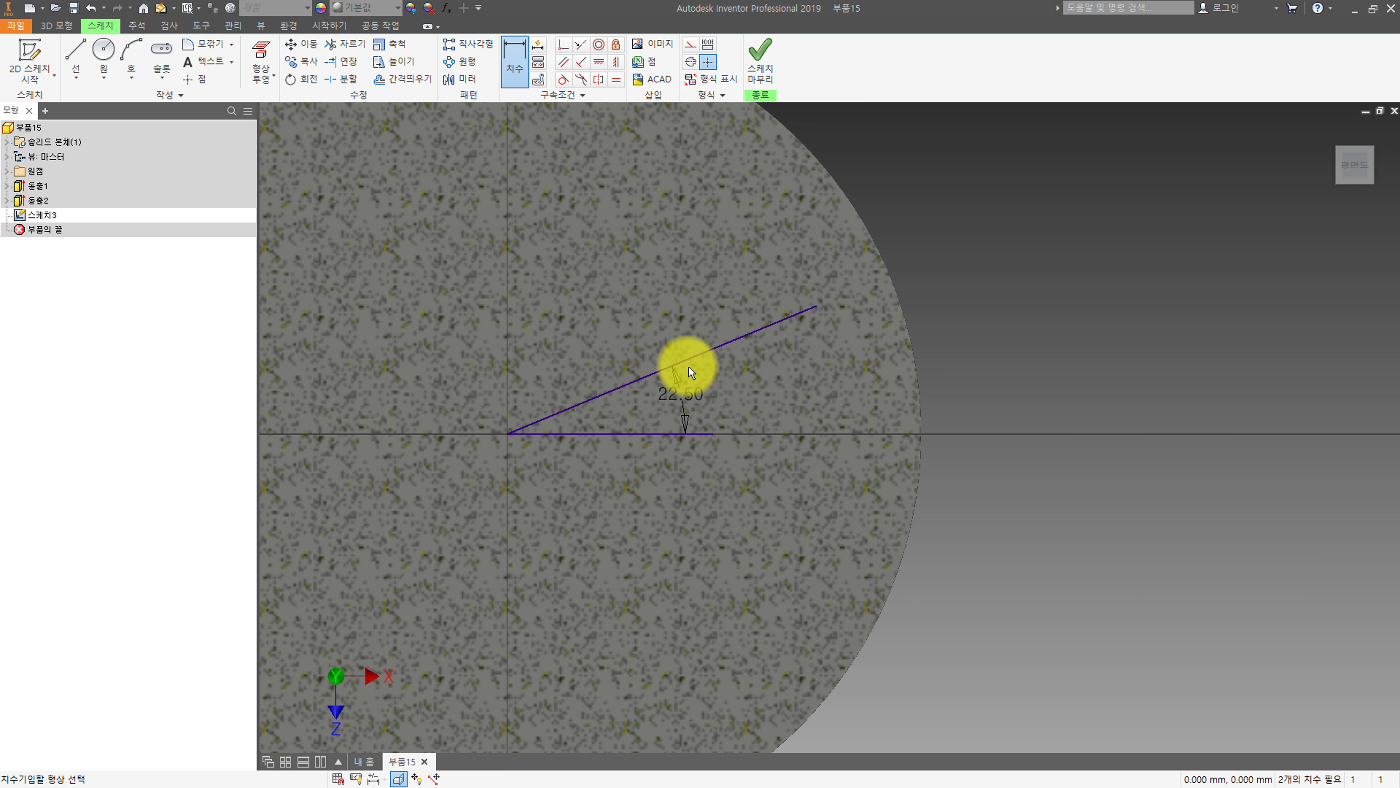
# - Give the sloped line an aligned length of 56/2 (28 mm) and finish the sketch
pyautogui.click(703, 356)
pyautogui.rightClick(662, 253)
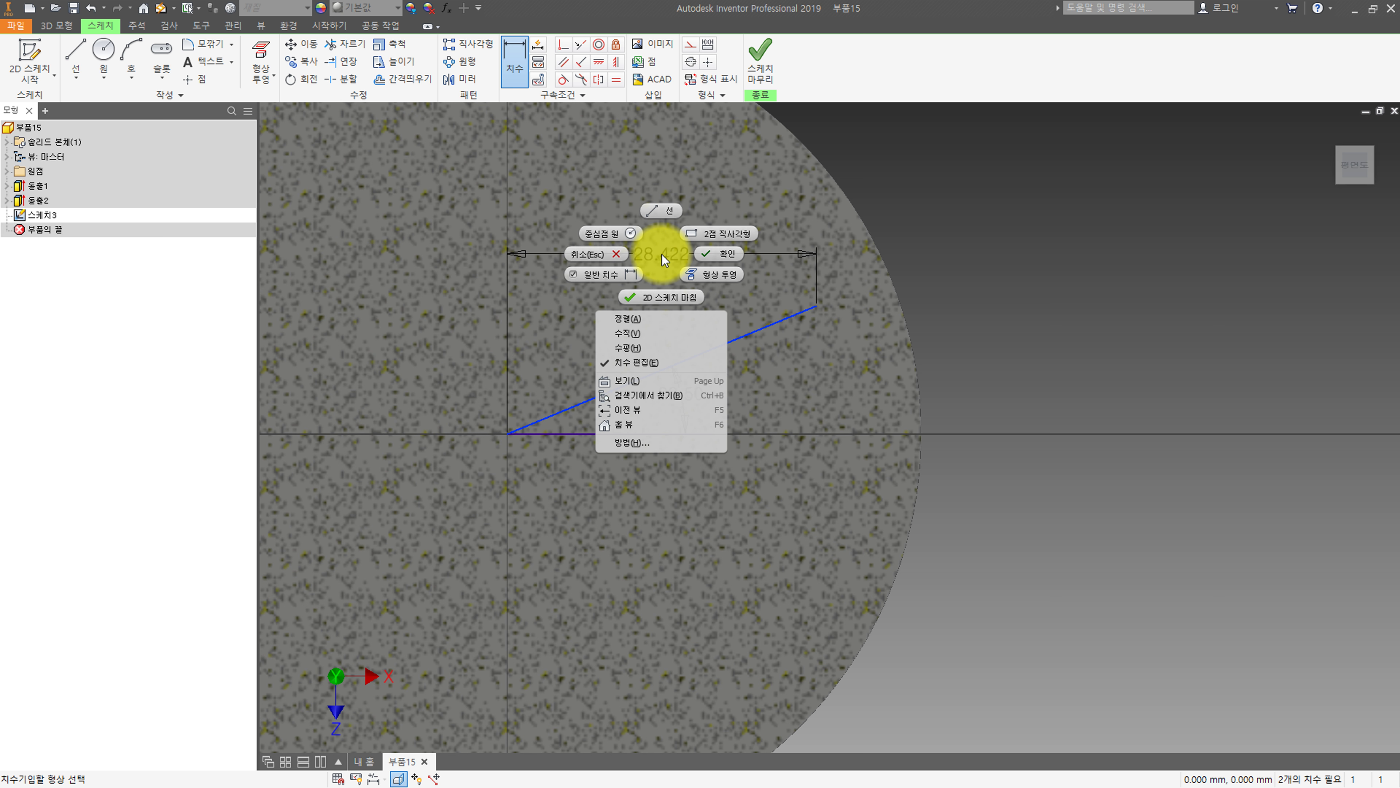
pyautogui.click(637, 311)
pyautogui.click(634, 299)
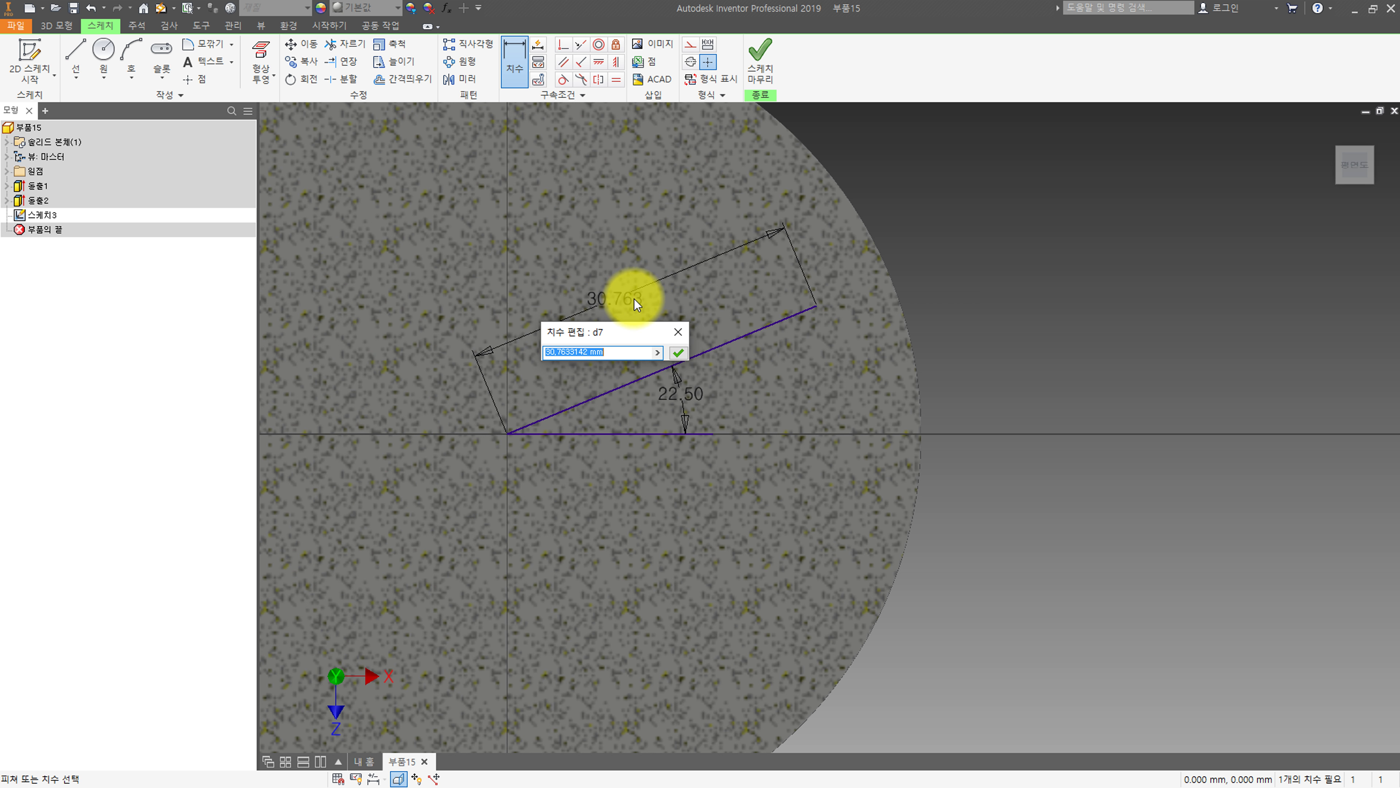
pyautogui.write('56')
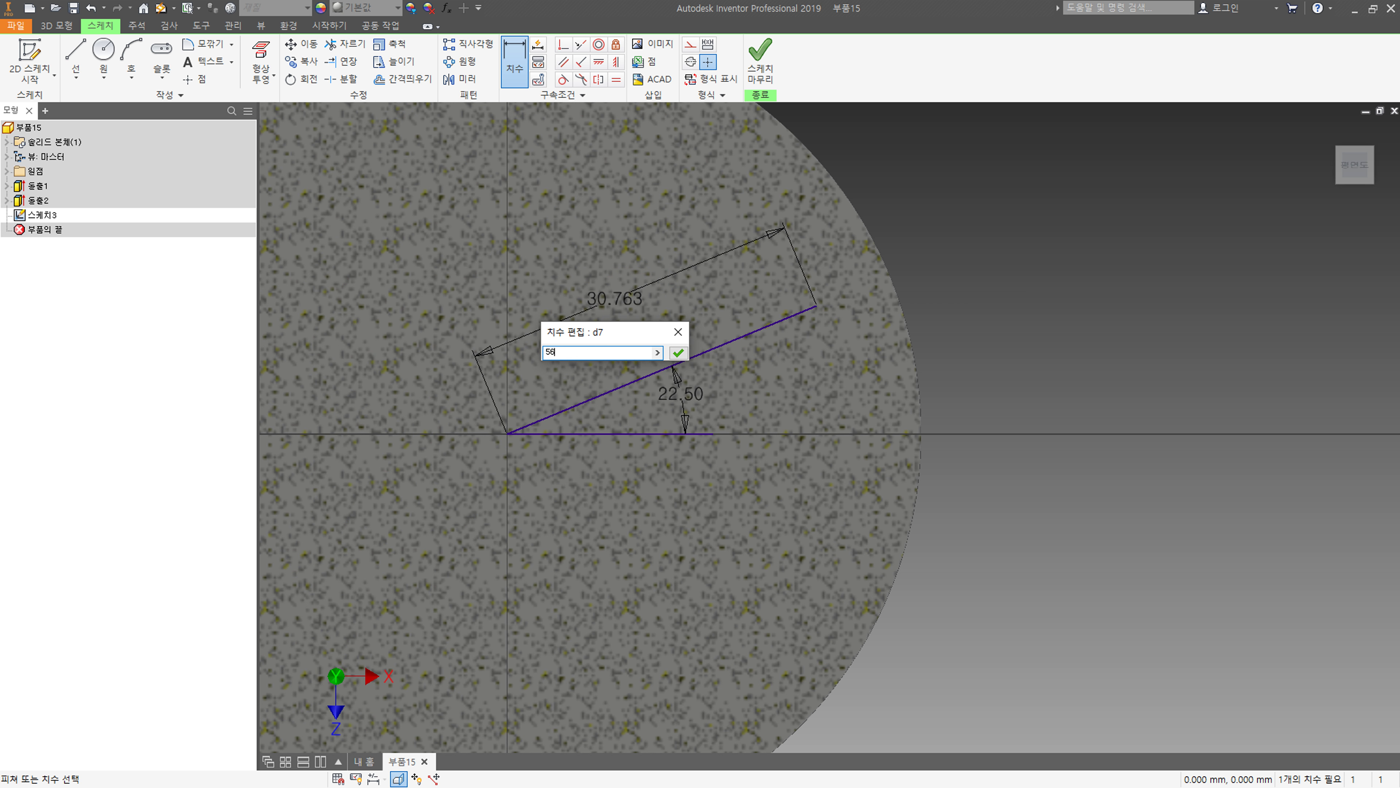
pyautogui.write('2')
pyautogui.press('Return')
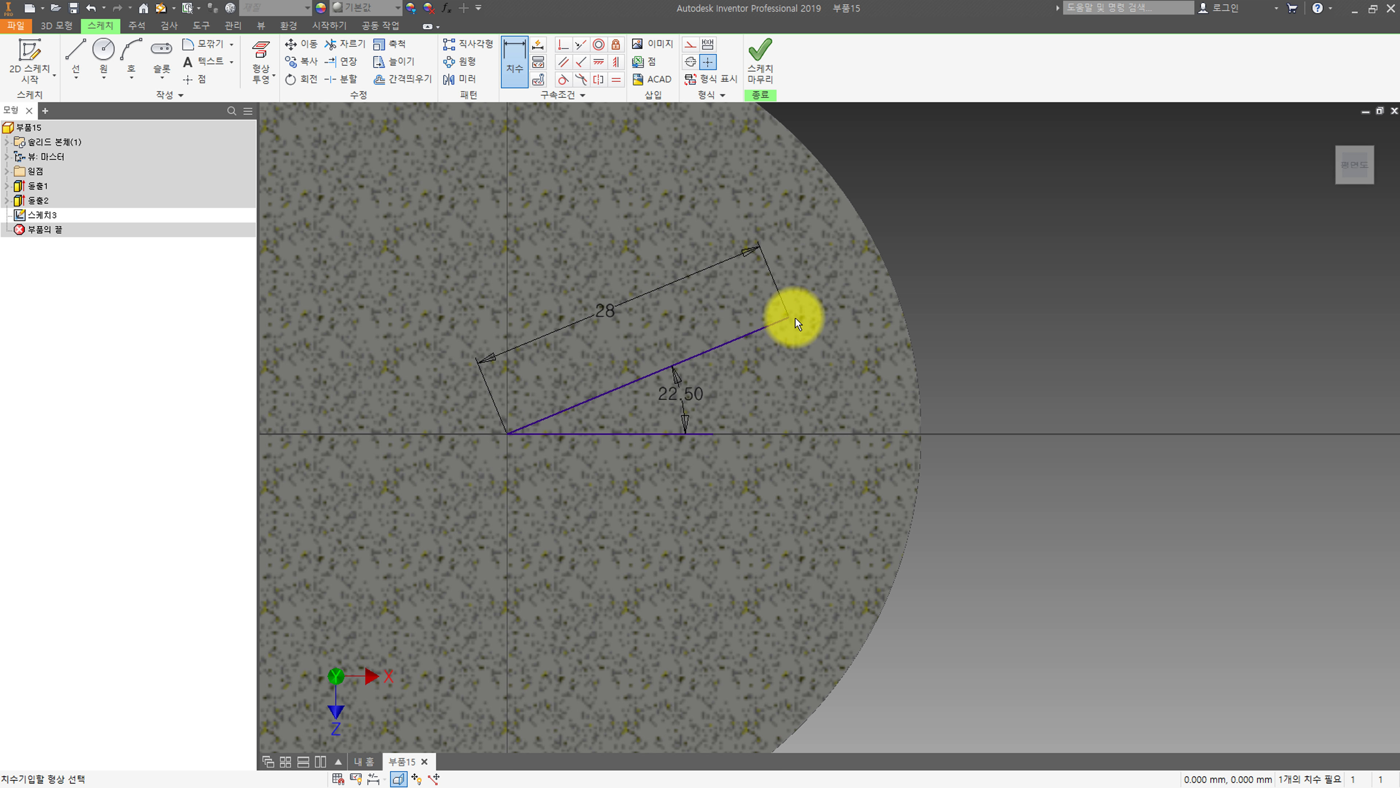
pyautogui.click(763, 77)
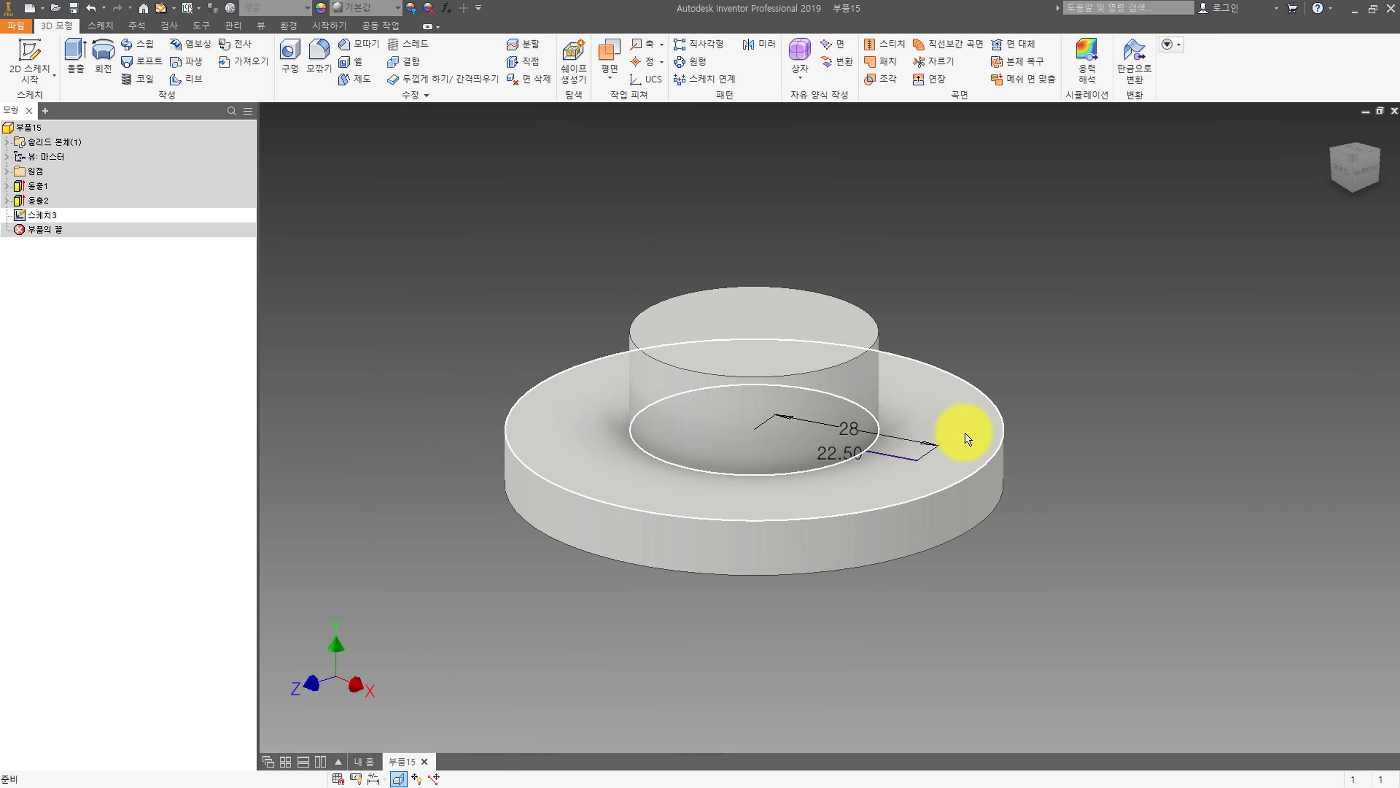
# - Add a plain 15 mm hole with no seat at the angled line's outer endpoint
pyautogui.click(289, 55)
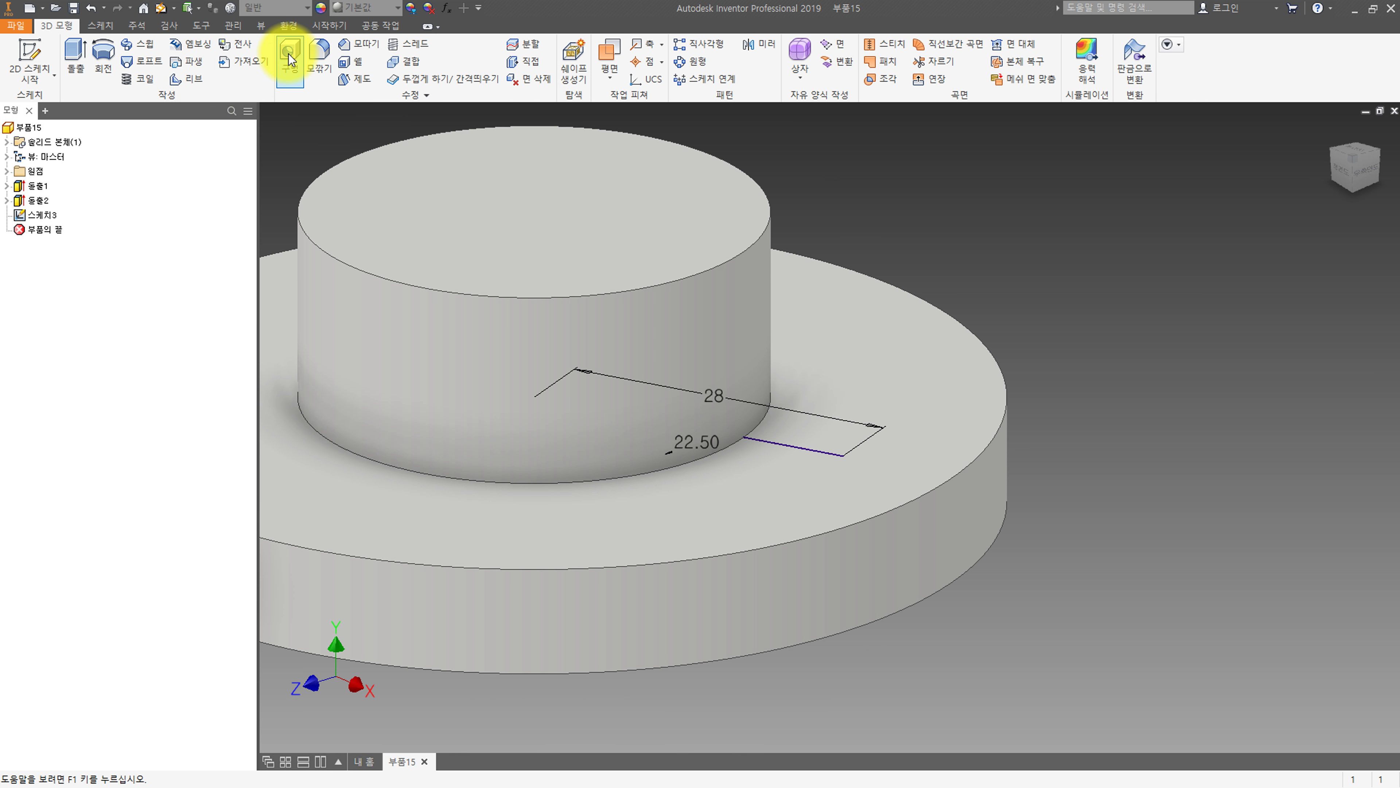
pyautogui.click(842, 453)
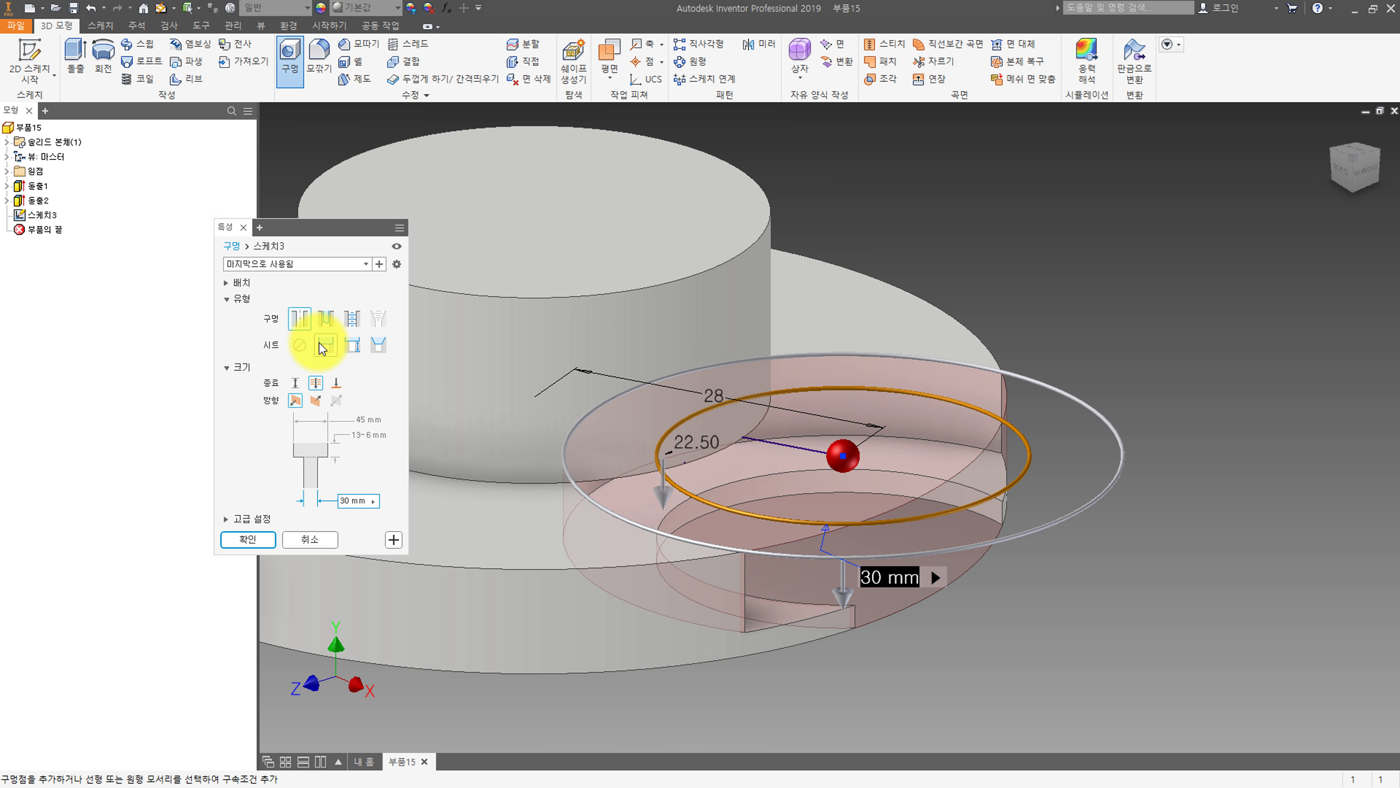
pyautogui.click(301, 345)
pyautogui.click(352, 476)
pyautogui.write('15')
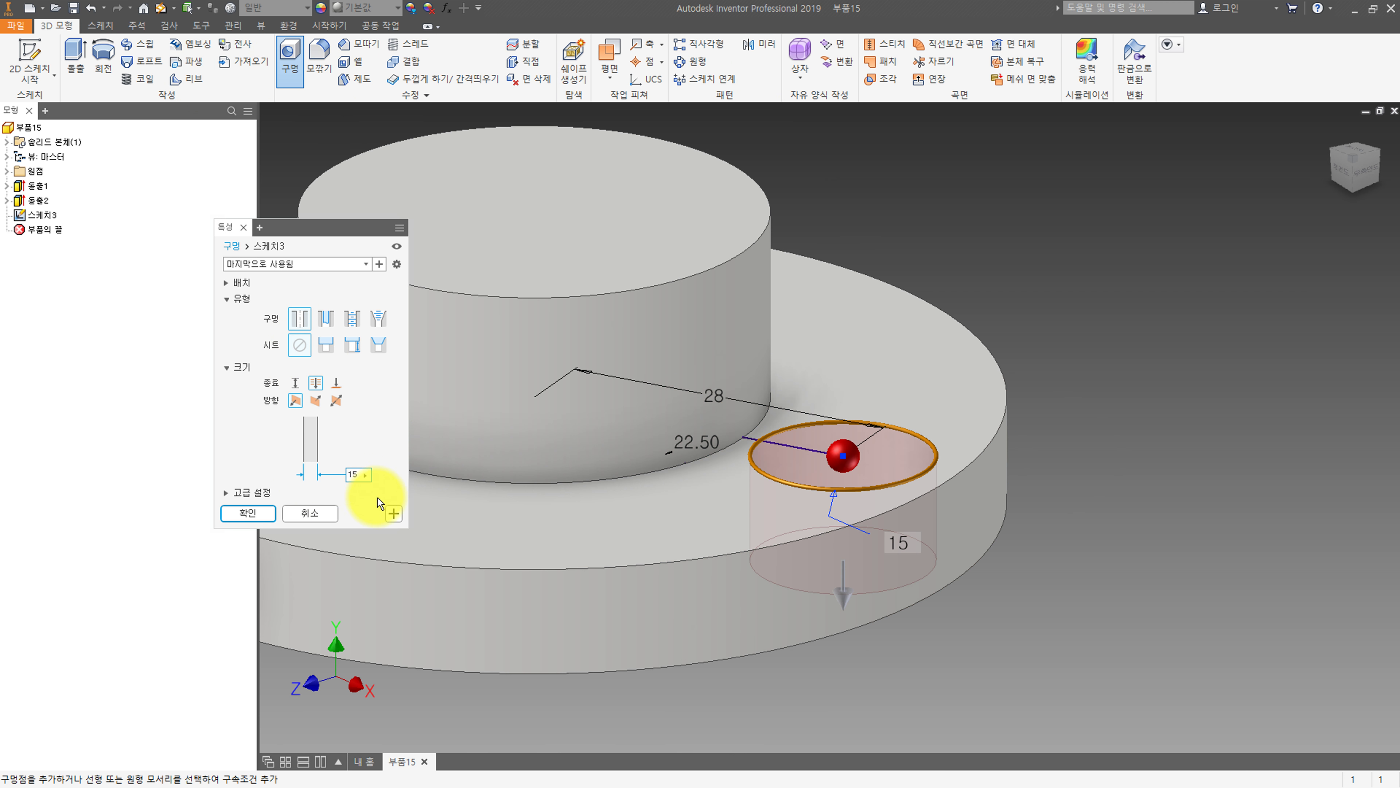
pyautogui.click(251, 519)
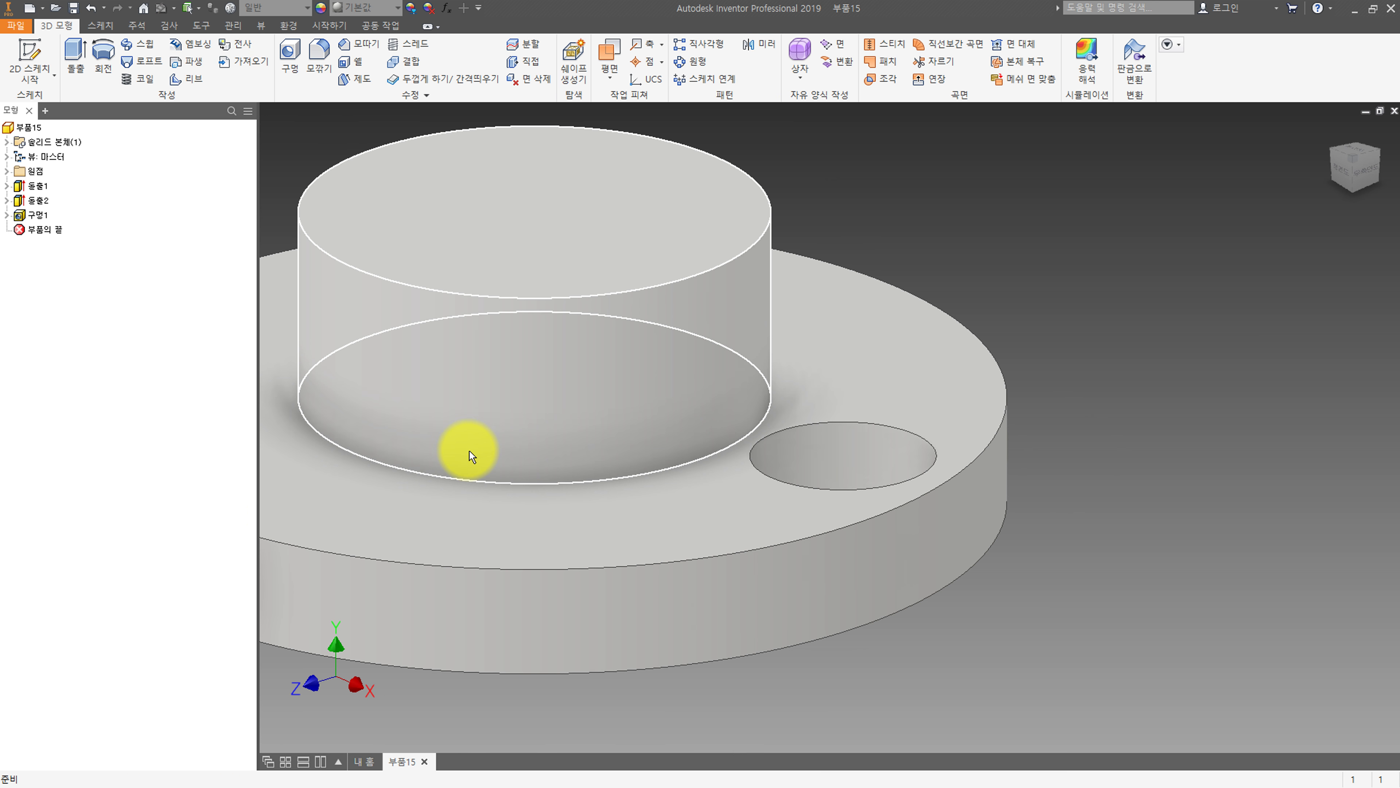
pyautogui.moveTo(456, 438); pyautogui.dragTo(532, 447, button='middle')
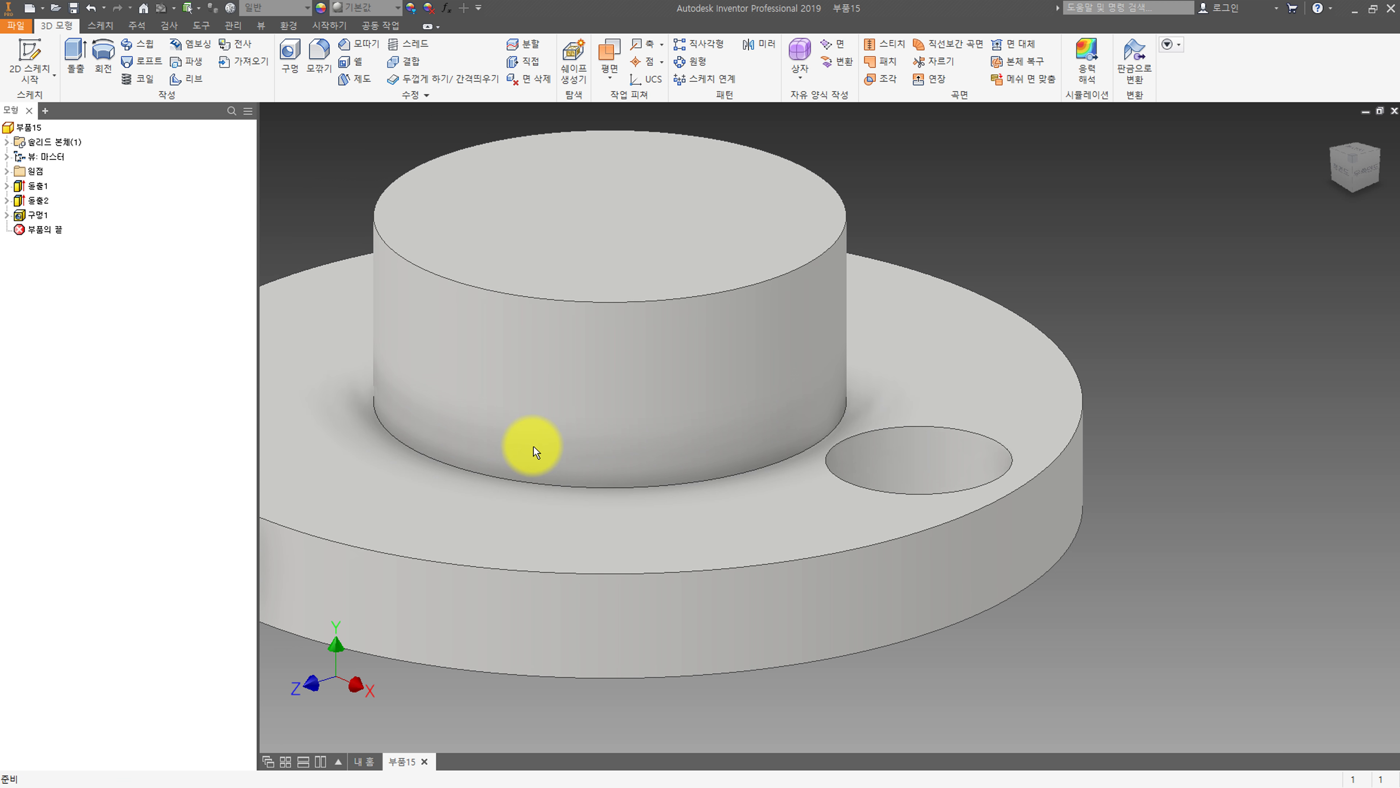
# - Chamfer the flange hole's edge by 1 mm, then select the hole and chamfer features
pyautogui.moveTo(49, 225)
pyautogui.mouseDown()
pyautogui.moveTo(39, 216)
pyautogui.moveTo(61, 226)
pyautogui.mouseUp()
pyautogui.moveTo(649, 485)
pyautogui.keyDown('shift'); pyautogui.mouseDown(button='middle')
pyautogui.moveTo(687, 517)
pyautogui.moveTo(685, 447)
pyautogui.mouseUp(button='middle'); pyautogui.keyUp('shift')
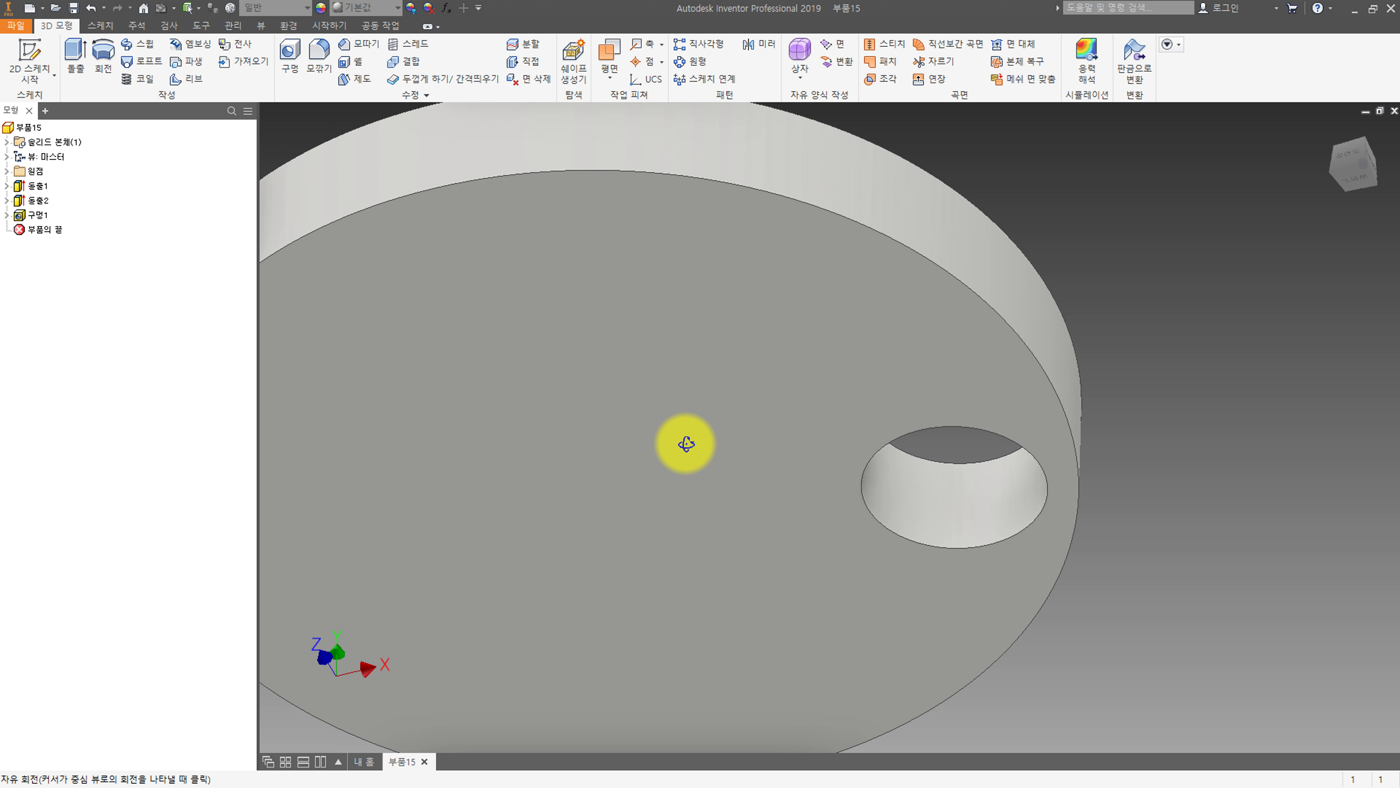
pyautogui.click(364, 46)
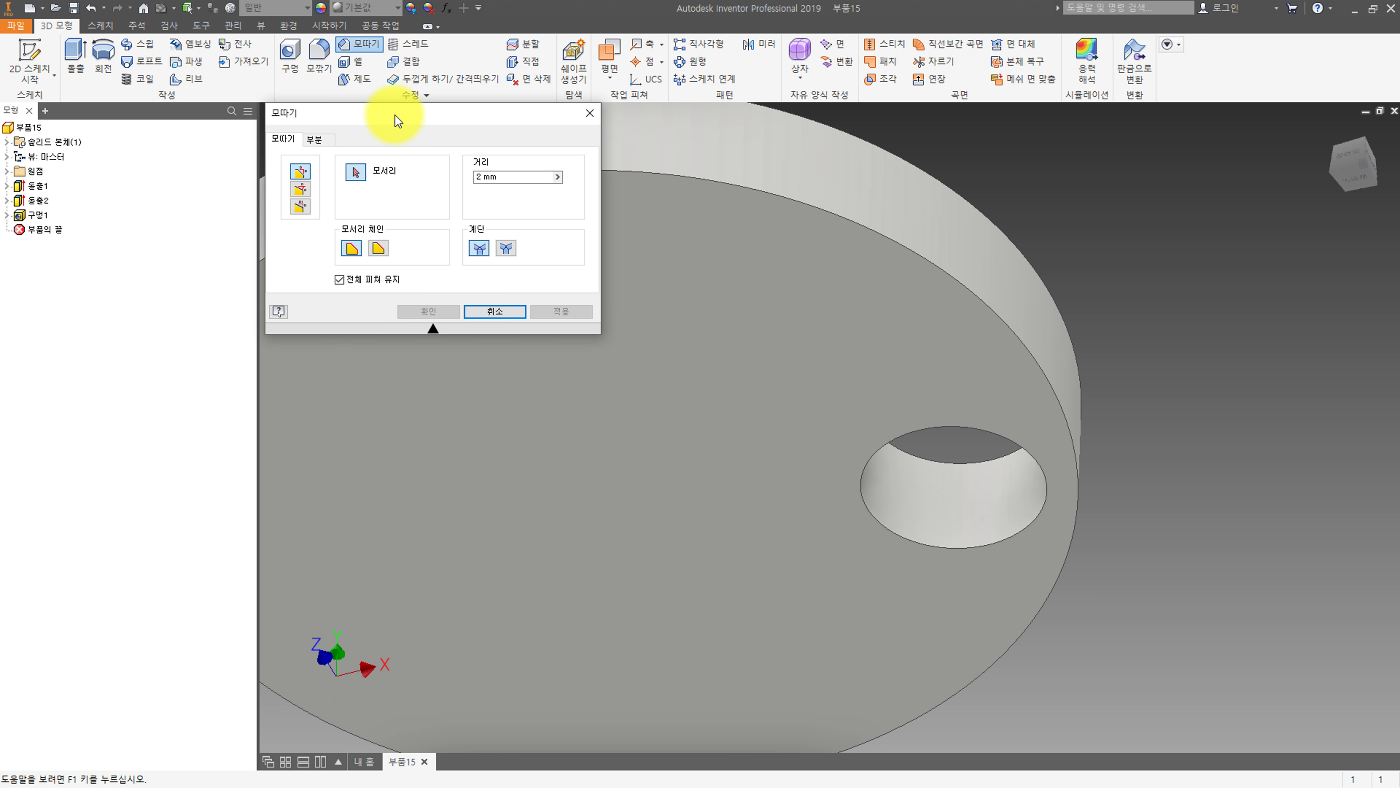
pyautogui.click(506, 177)
pyautogui.write('1')
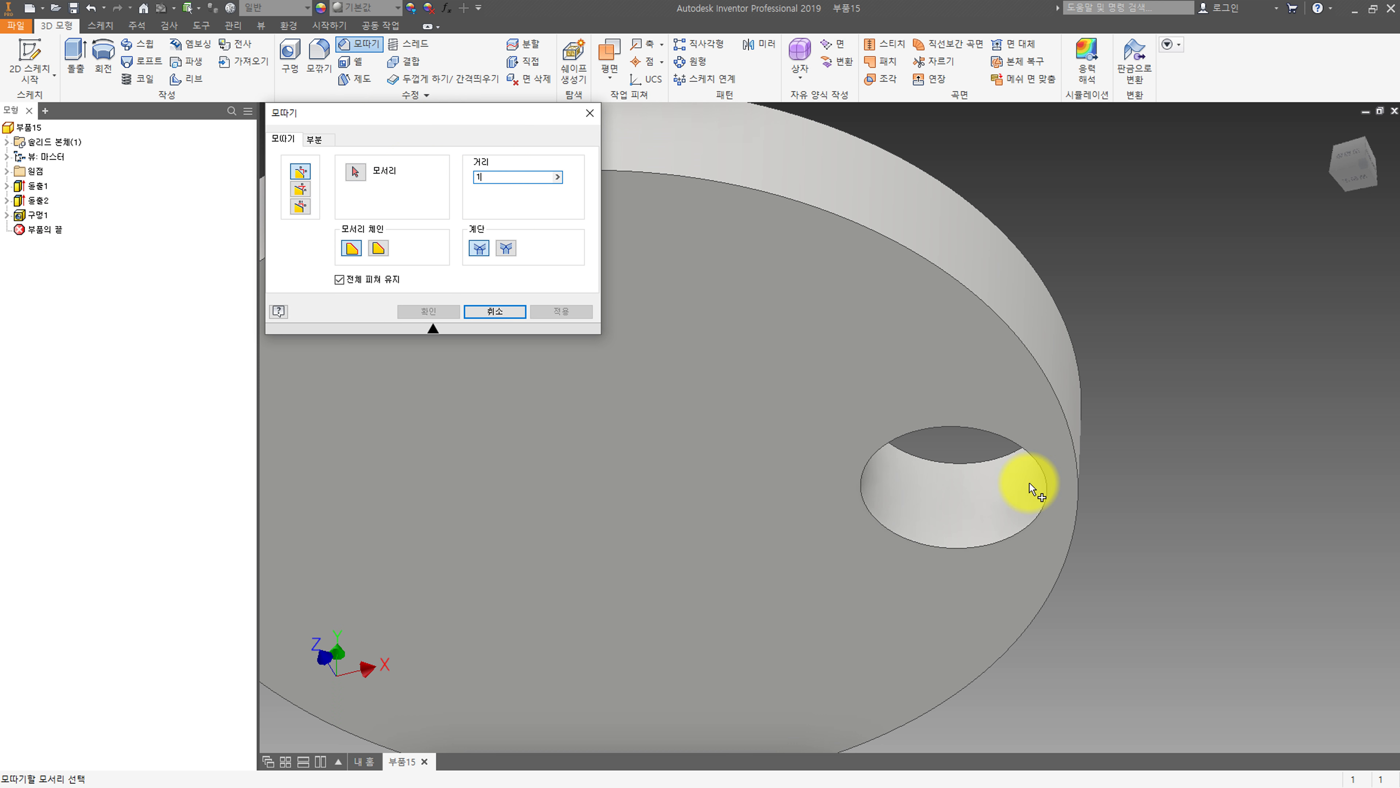
pyautogui.click(995, 435)
pyautogui.click(435, 312)
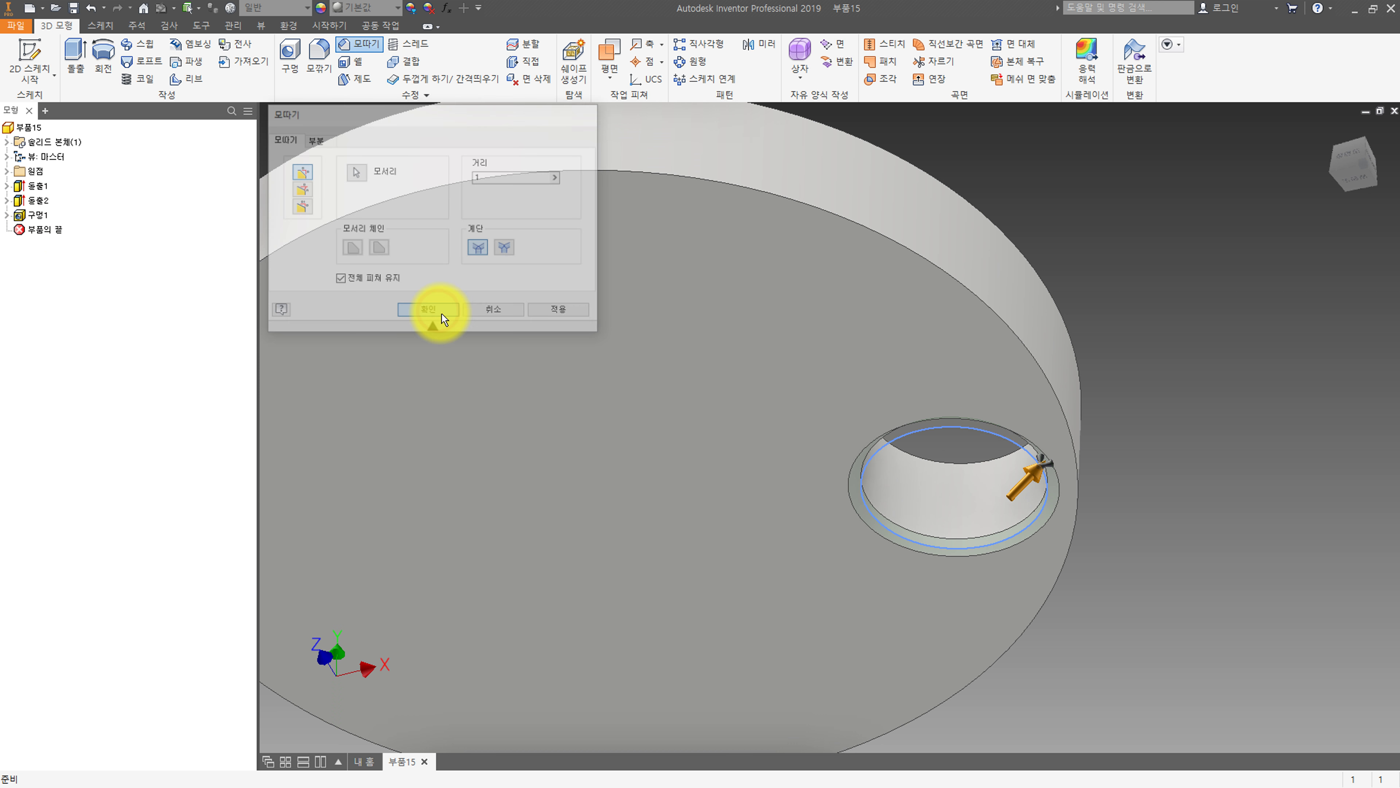
pyautogui.press('F6')
pyautogui.click(40, 219)
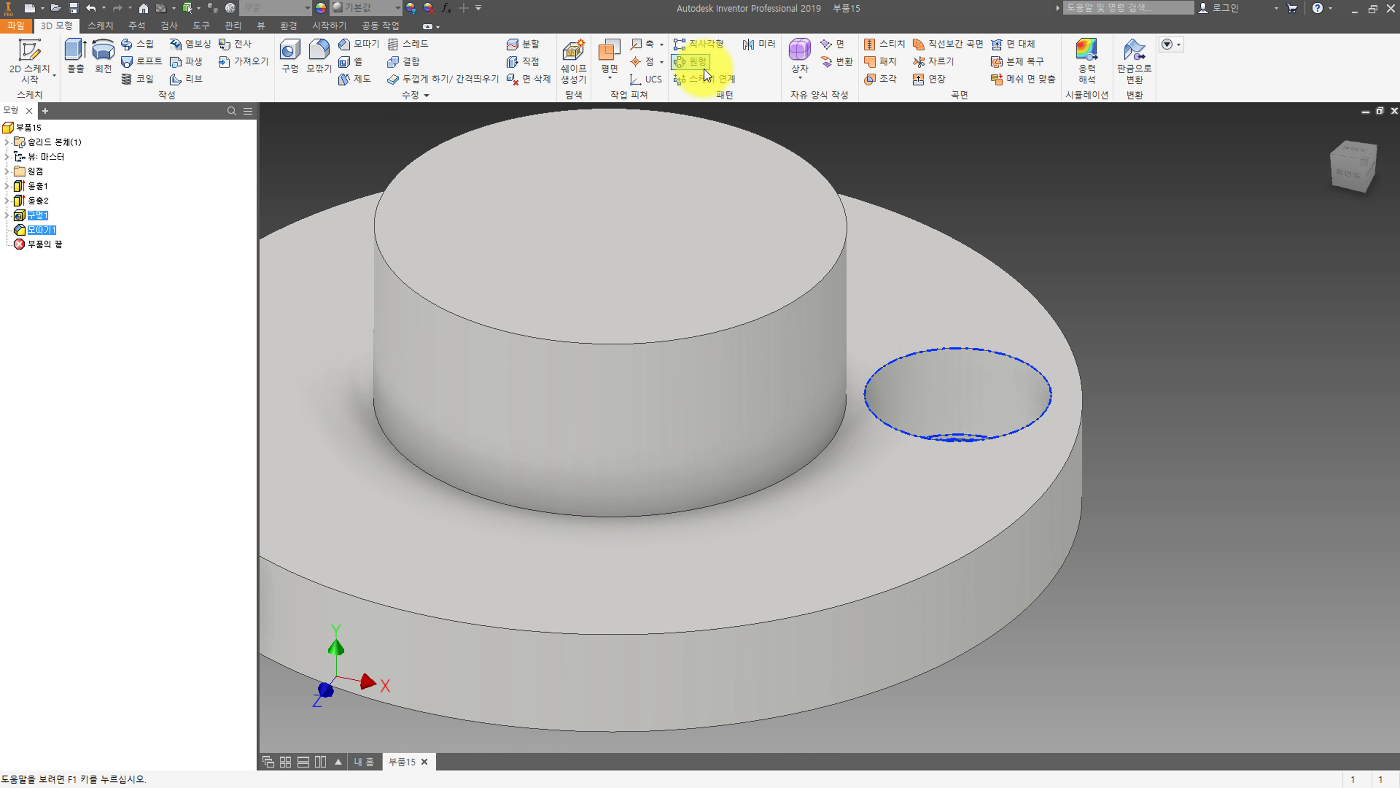
# - Circular-pattern the chamfered hole 8 times around the boss axis
pyautogui.click(697, 63)
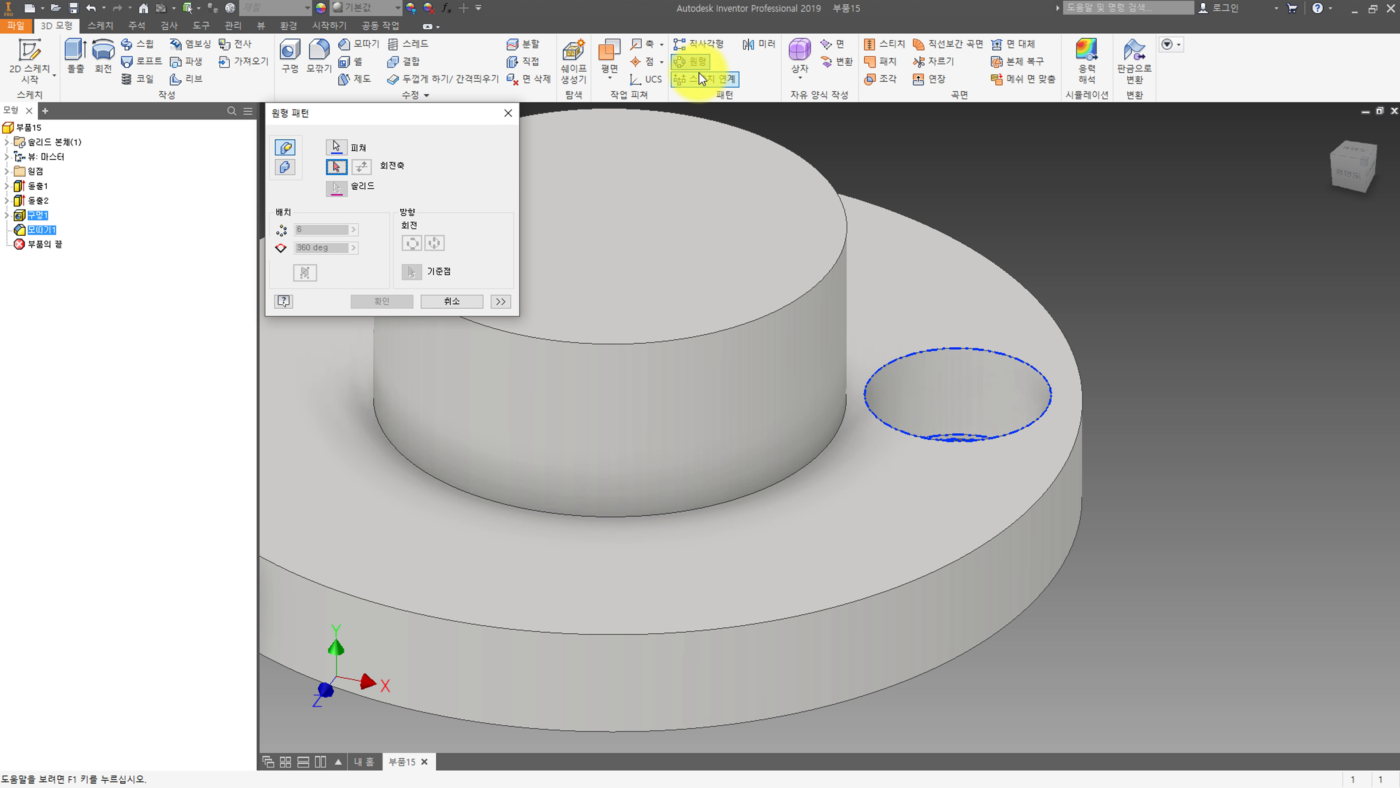
pyautogui.click(534, 372)
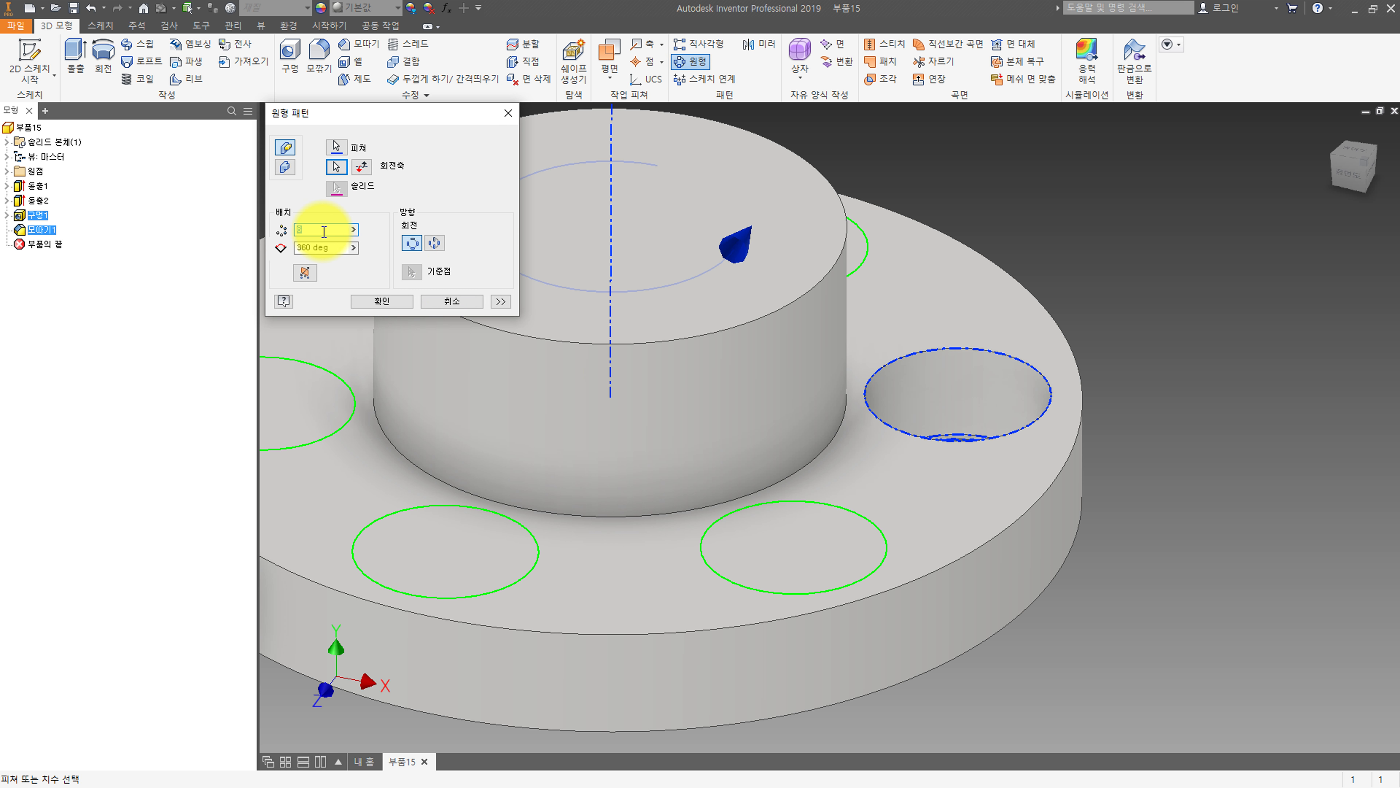
pyautogui.write('8')
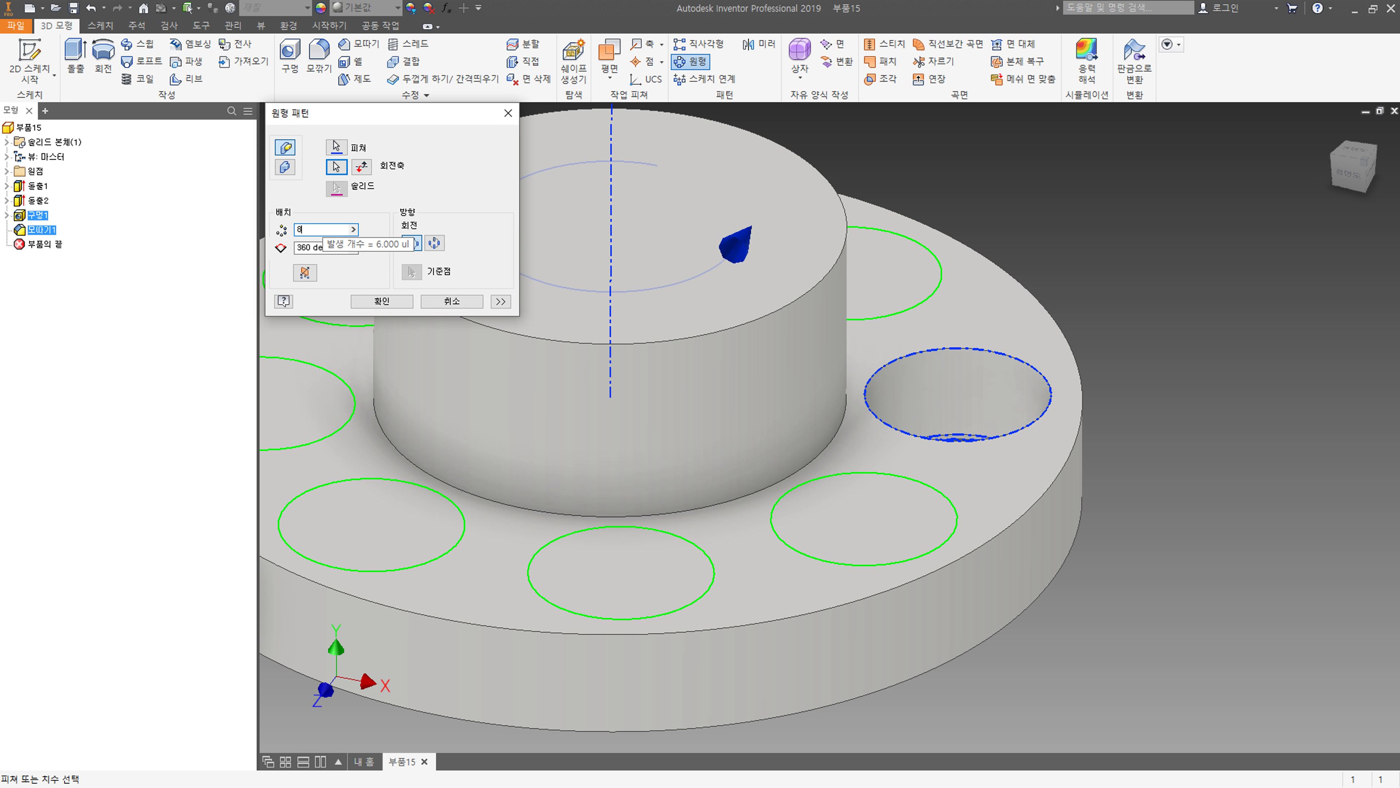
pyautogui.click(382, 300)
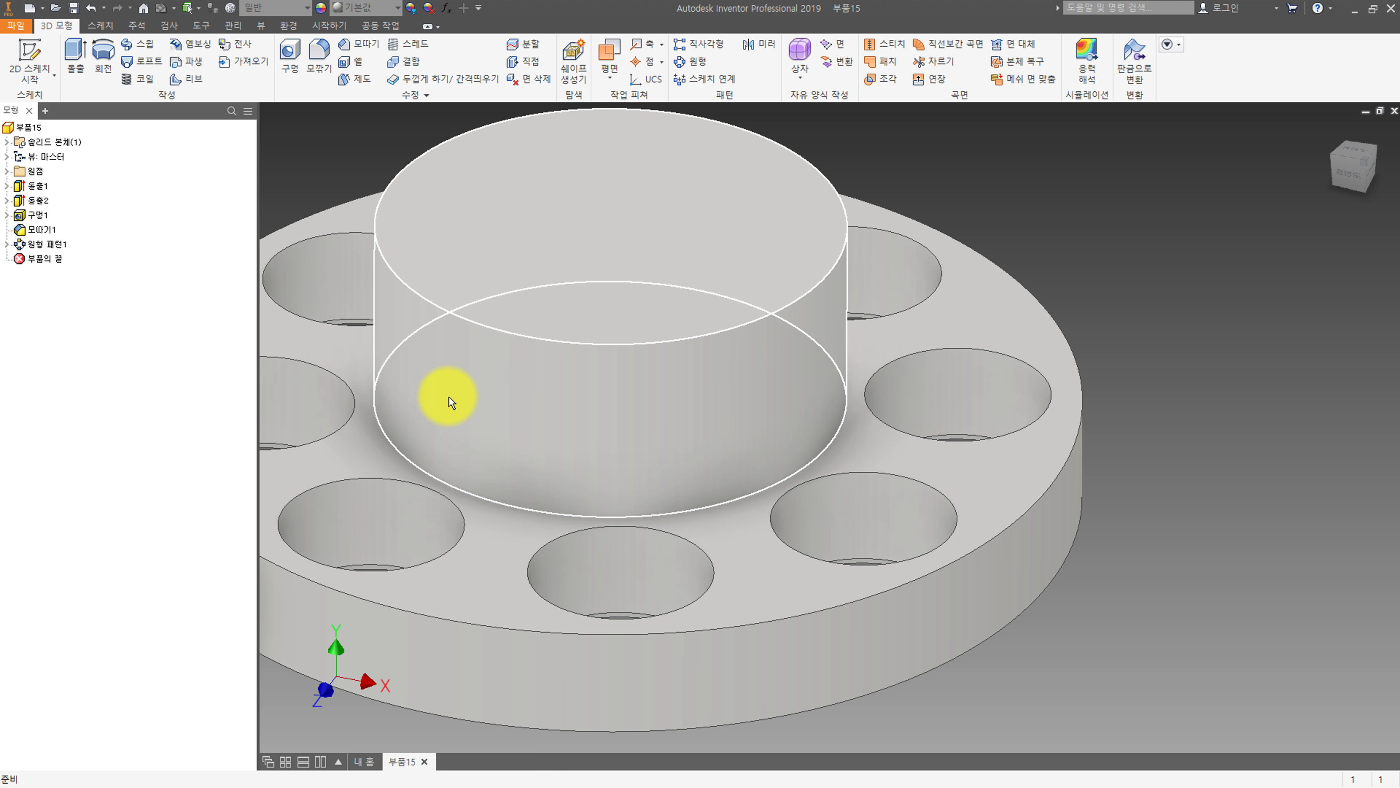
# - Add a hole on the boss top face, concentric with the boss edge
pyautogui.moveTo(451, 401); pyautogui.dragTo(506, 424, button='middle')
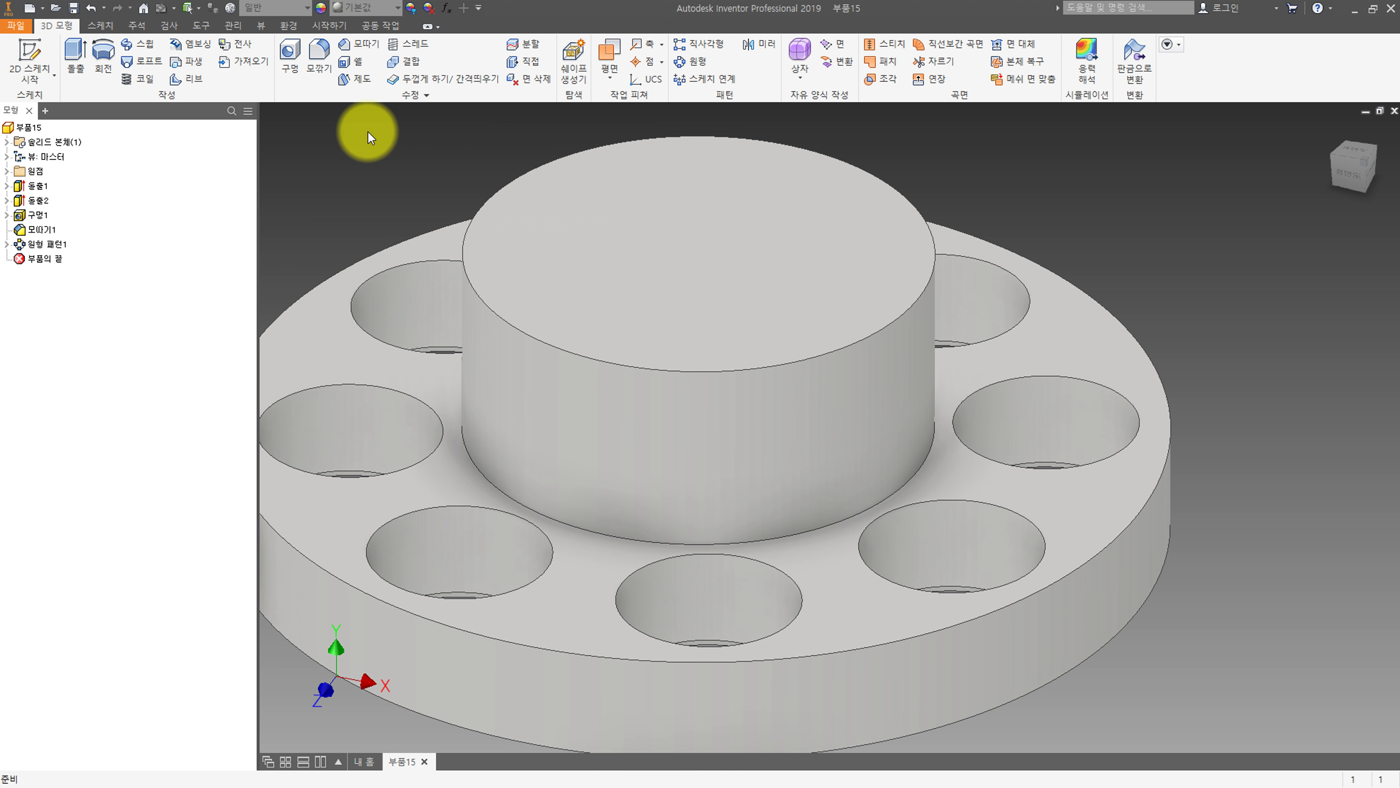
pyautogui.click(290, 53)
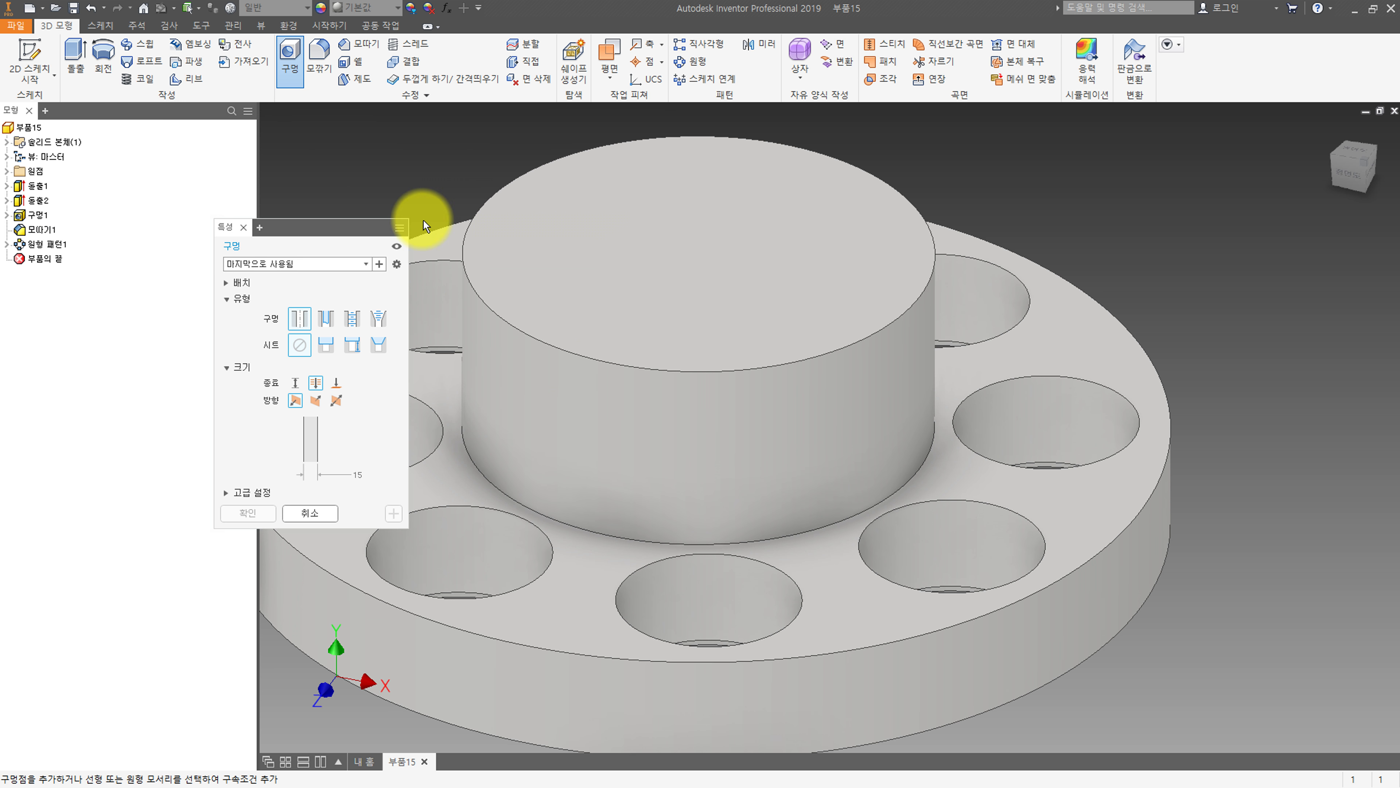
pyautogui.click(673, 268)
pyautogui.click(464, 364)
pyautogui.click(356, 476)
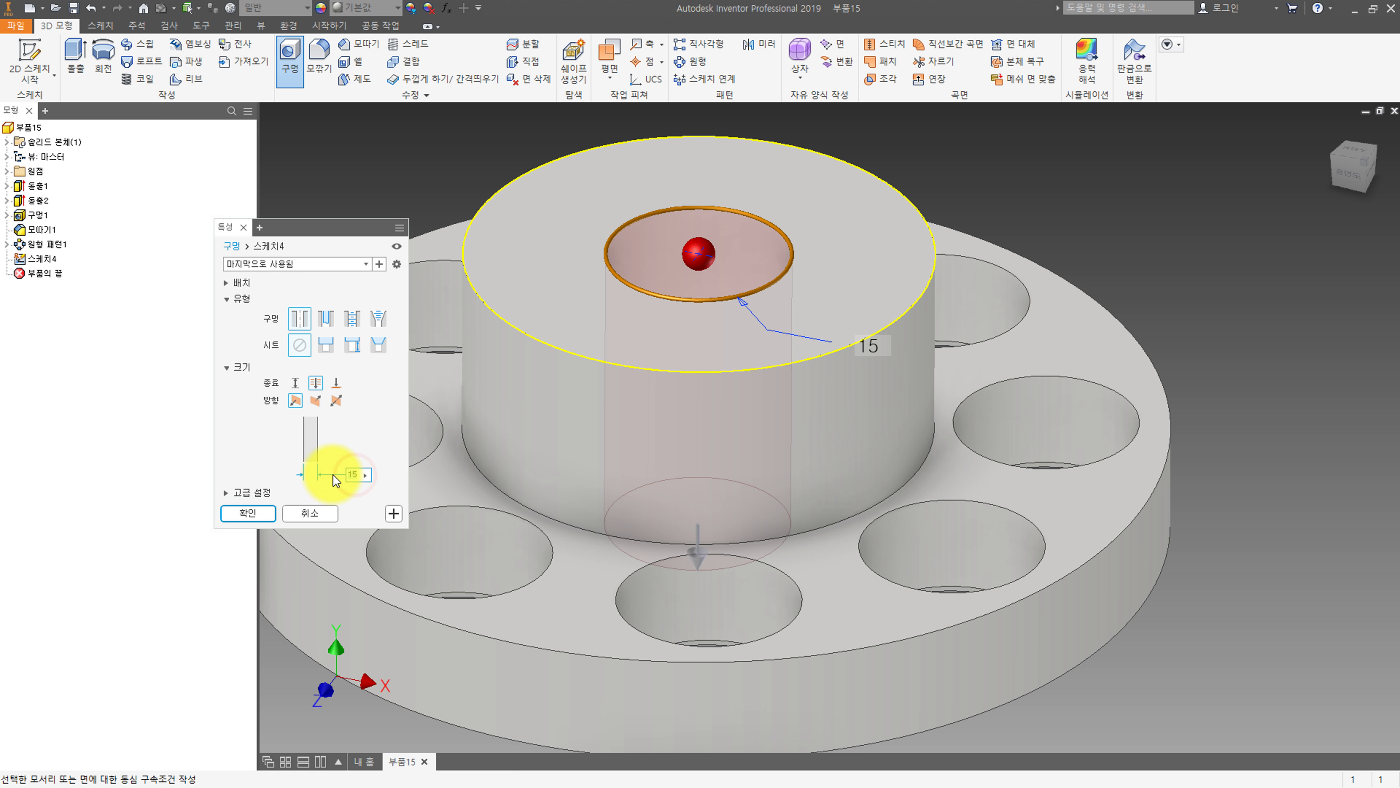
pyautogui.write('18')
pyautogui.click(243, 523)
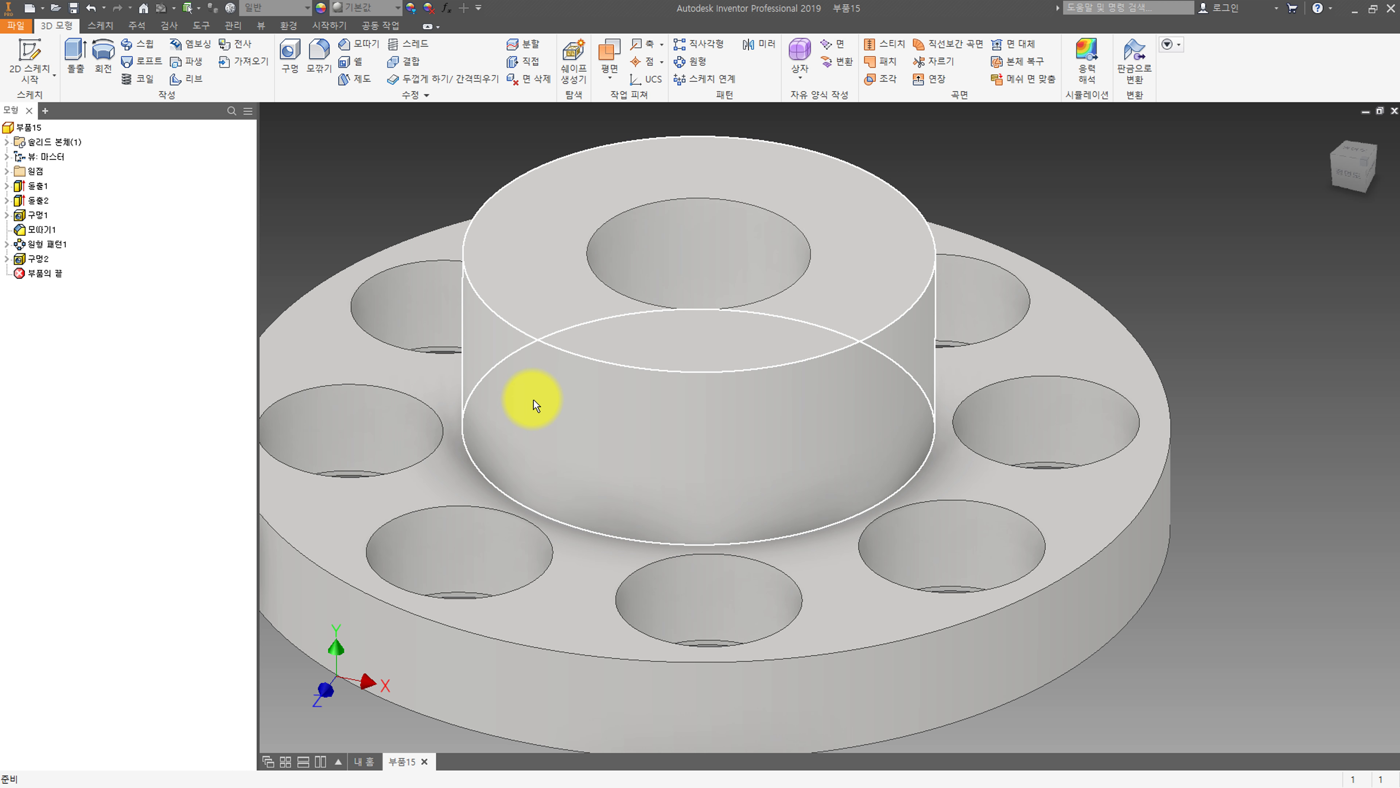
# - Start a sketch on the boss top face and project existing edges into it
pyautogui.click(30, 53)
pyautogui.click(546, 210)
pyautogui.scroll(3, 1047, 312)
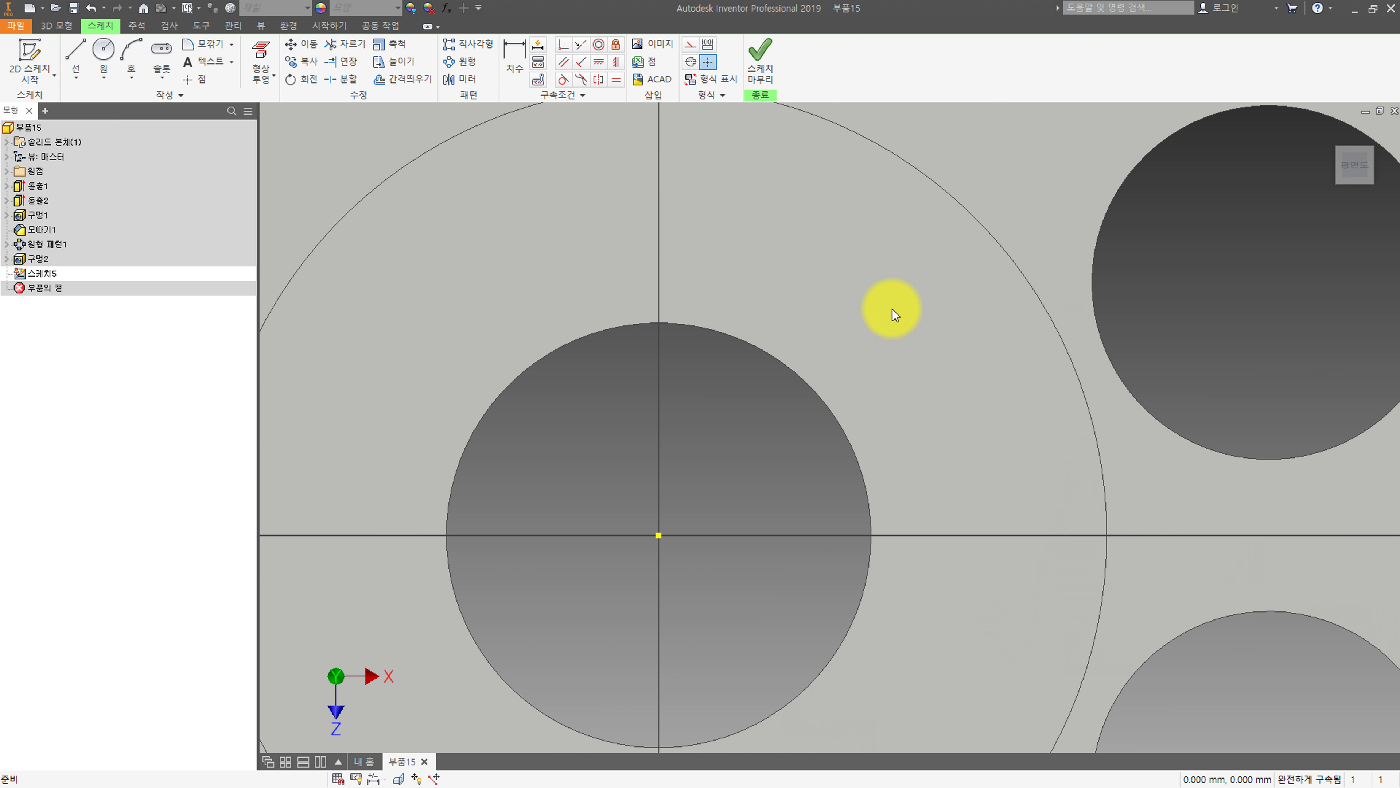
pyautogui.click(254, 59)
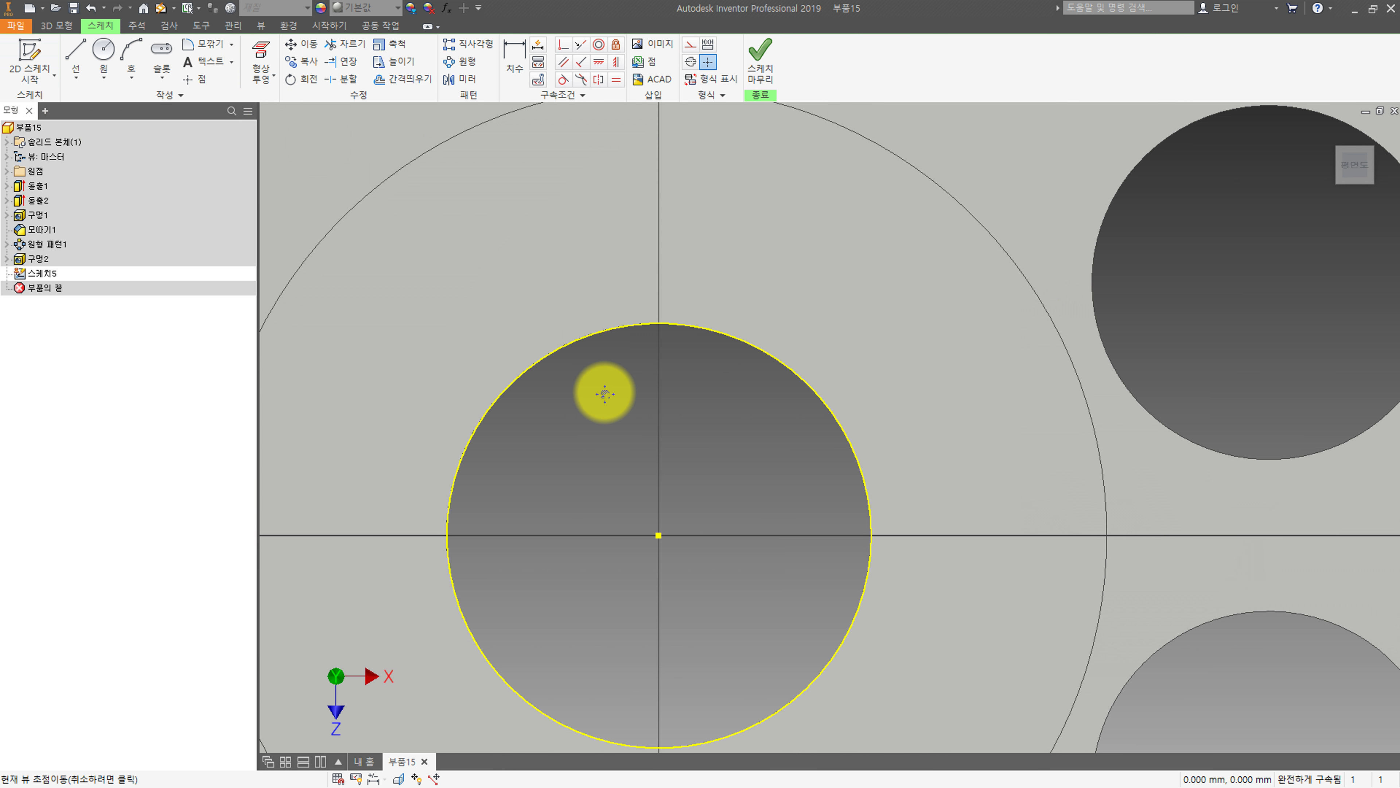
pyautogui.press('Escape')
pyautogui.moveTo(616, 423); pyautogui.dragTo(579, 338, button='middle')
# - Draw a three-sided keyway outline rising from the bore circle's edge
pyautogui.click(81, 57)
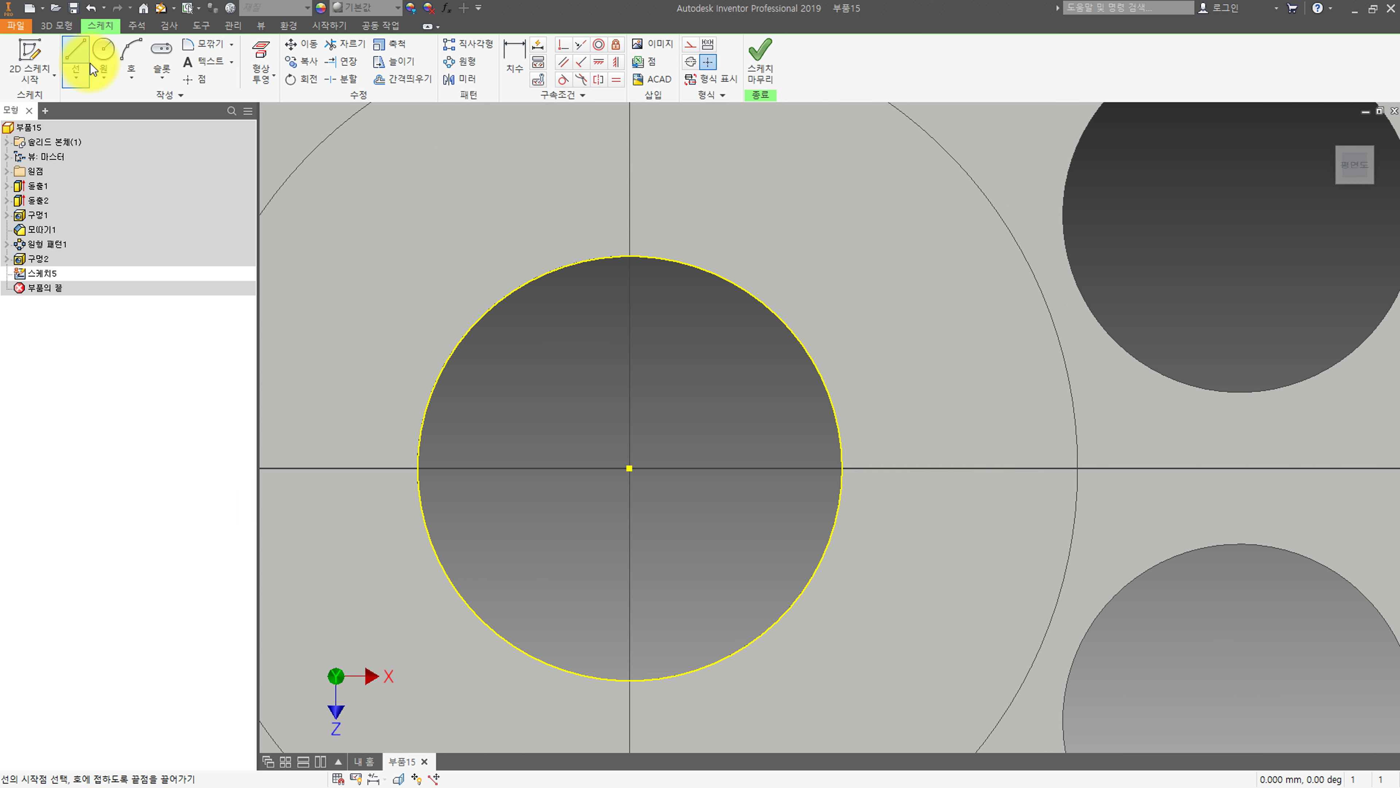
pyautogui.click(576, 262)
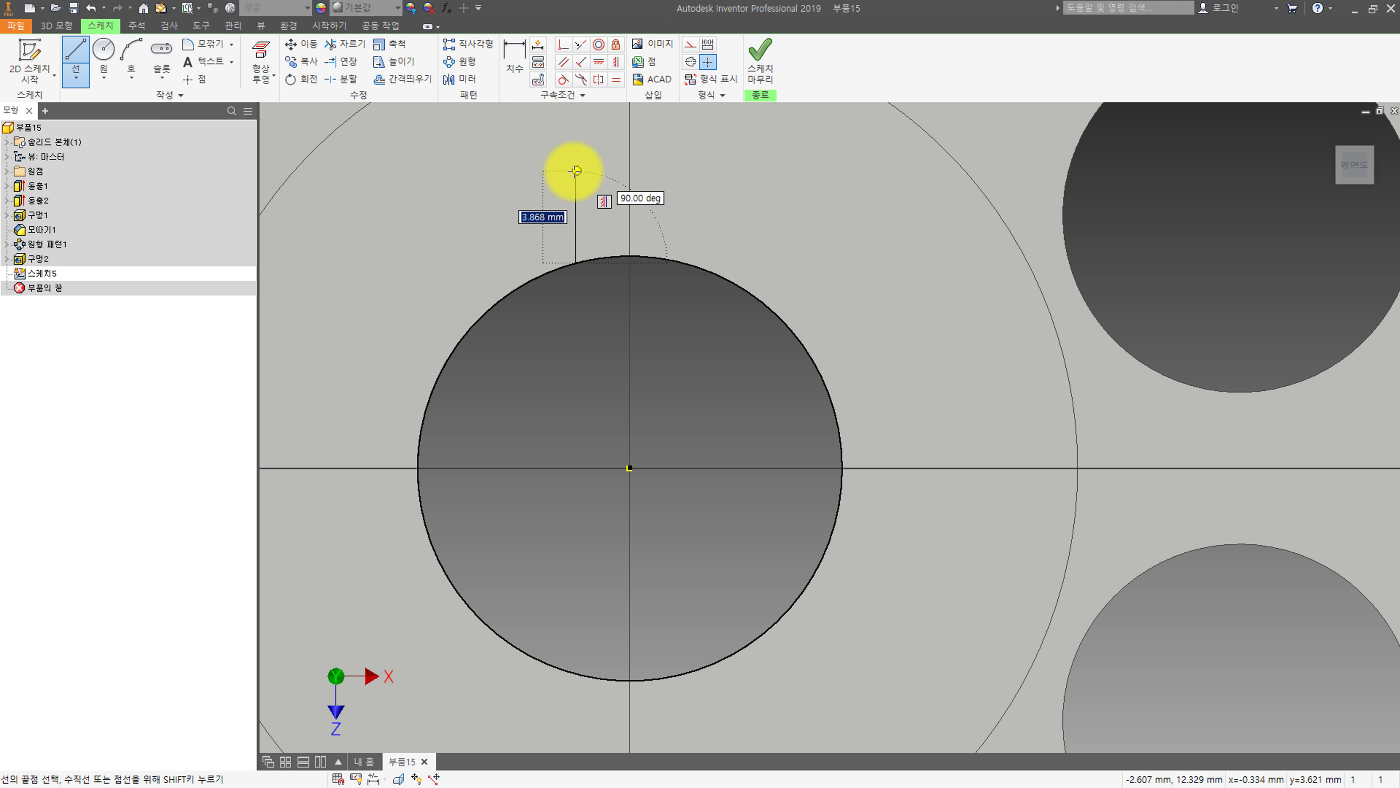
pyautogui.click(575, 171)
pyautogui.click(719, 171)
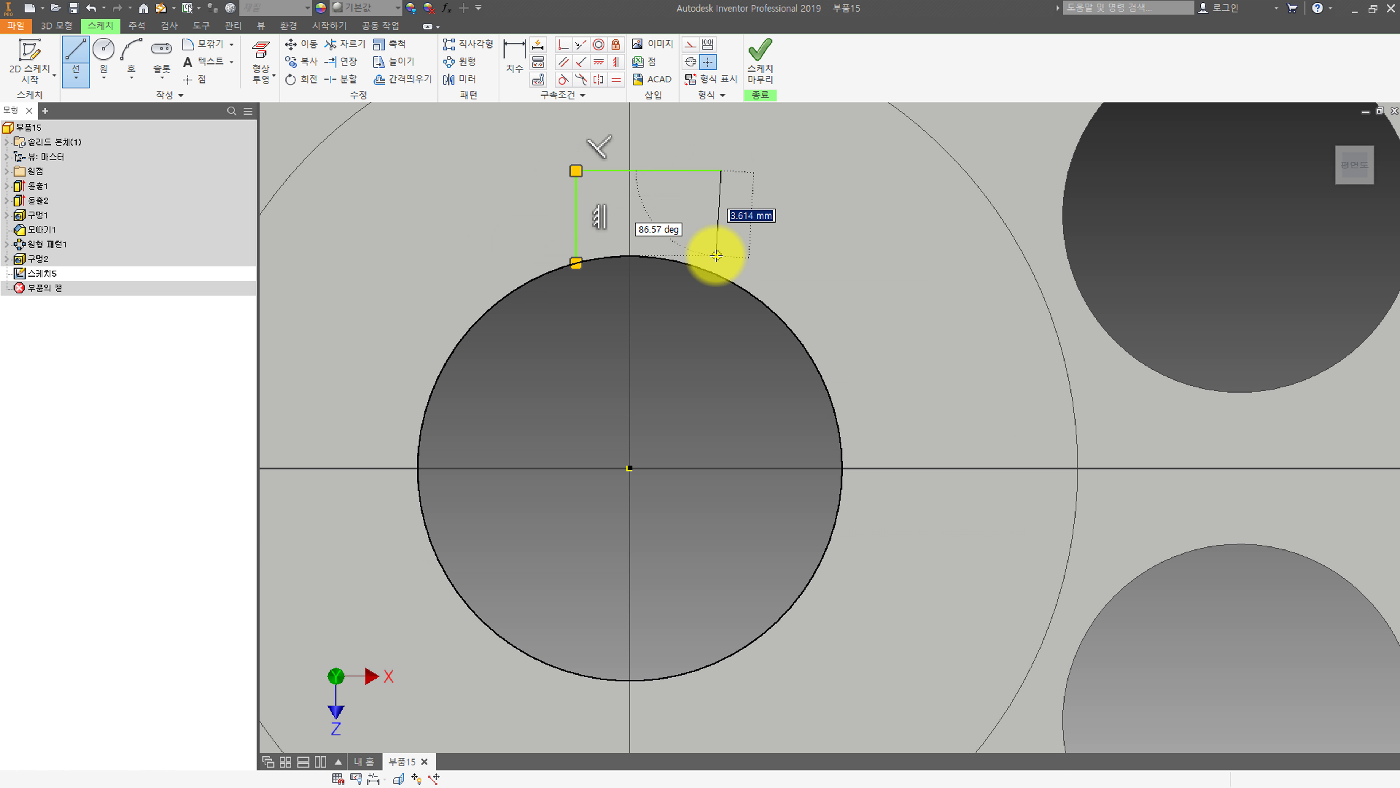
pyautogui.click(721, 276)
pyautogui.press('Escape')
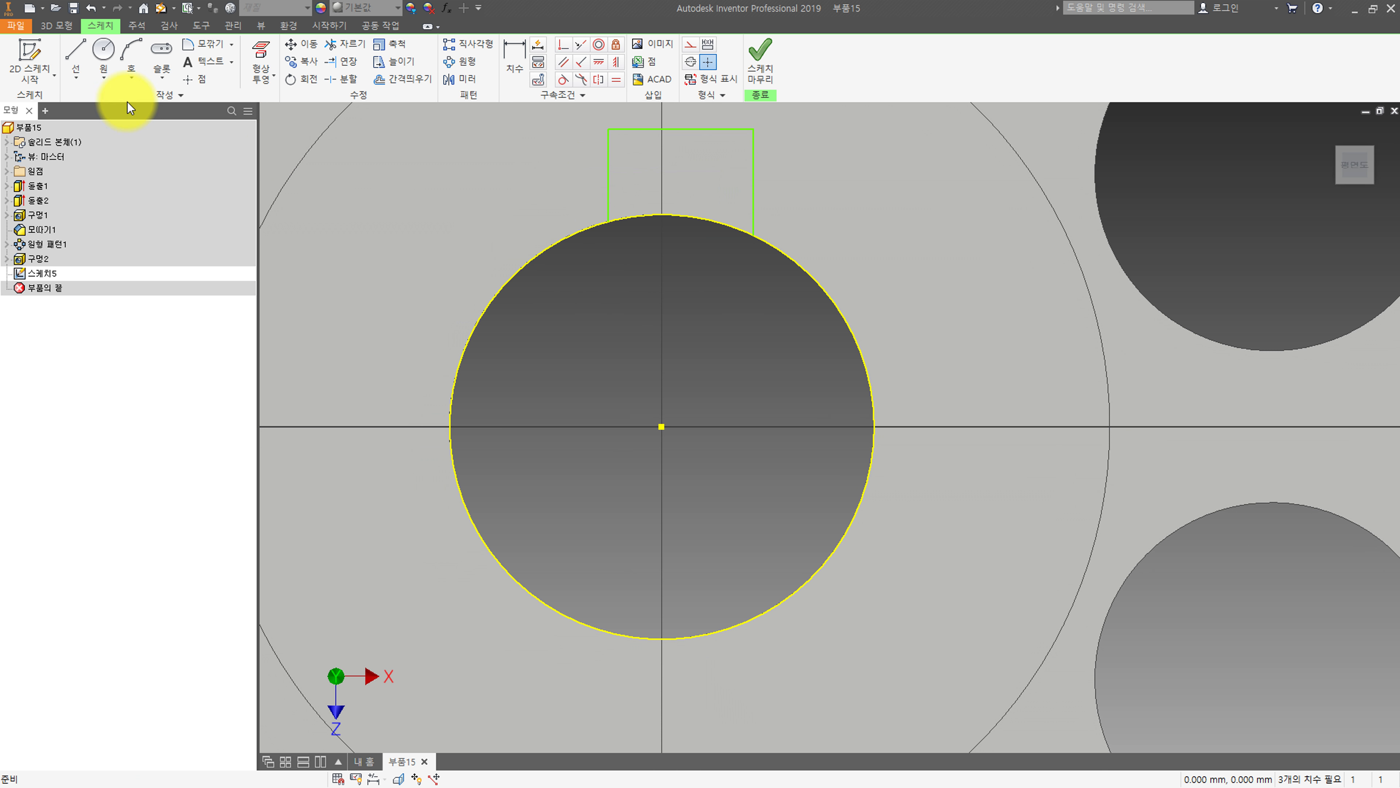
# - Place a sketch point at the circle's bottom and constrain it to the centre
pyautogui.click(194, 79)
pyautogui.click(662, 641)
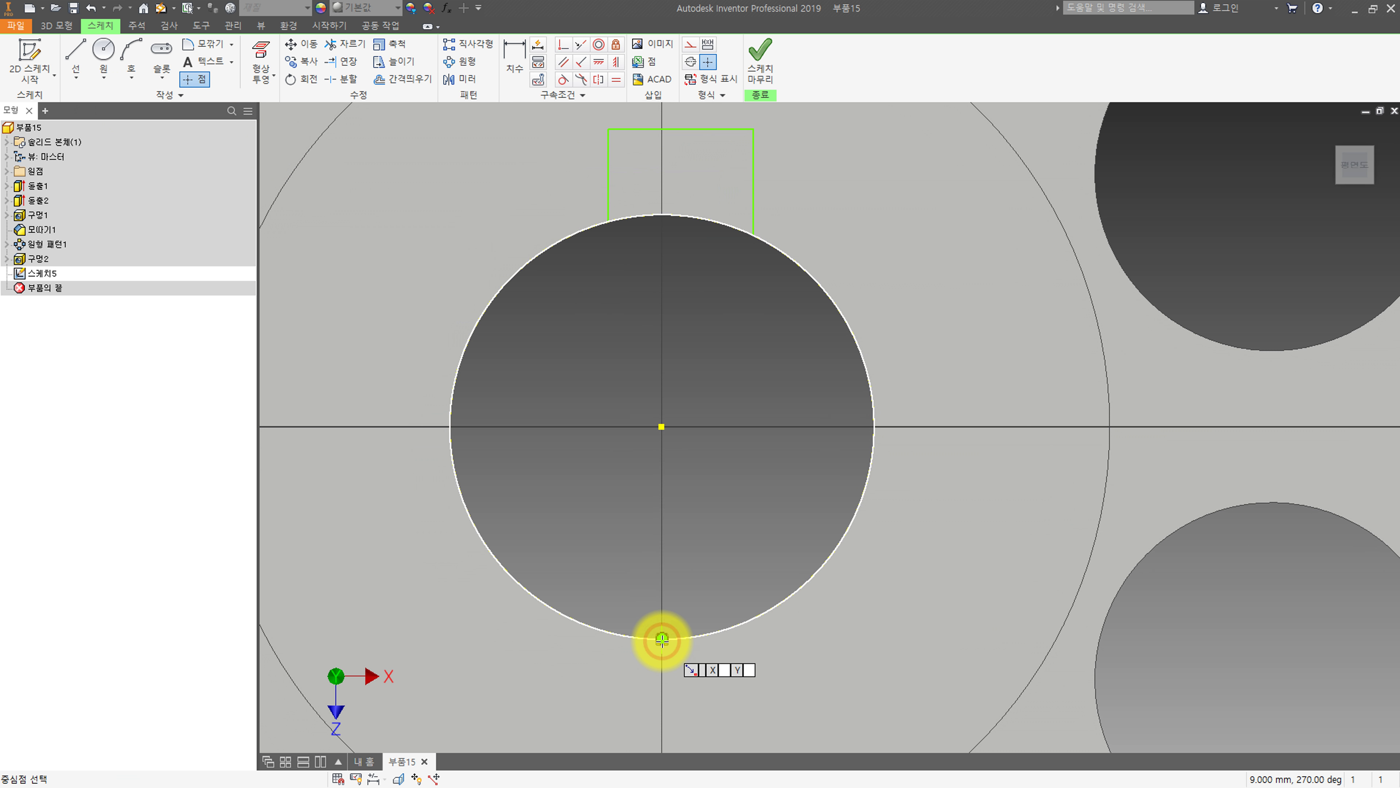
pyautogui.rightClick(612, 486)
pyautogui.click(648, 468)
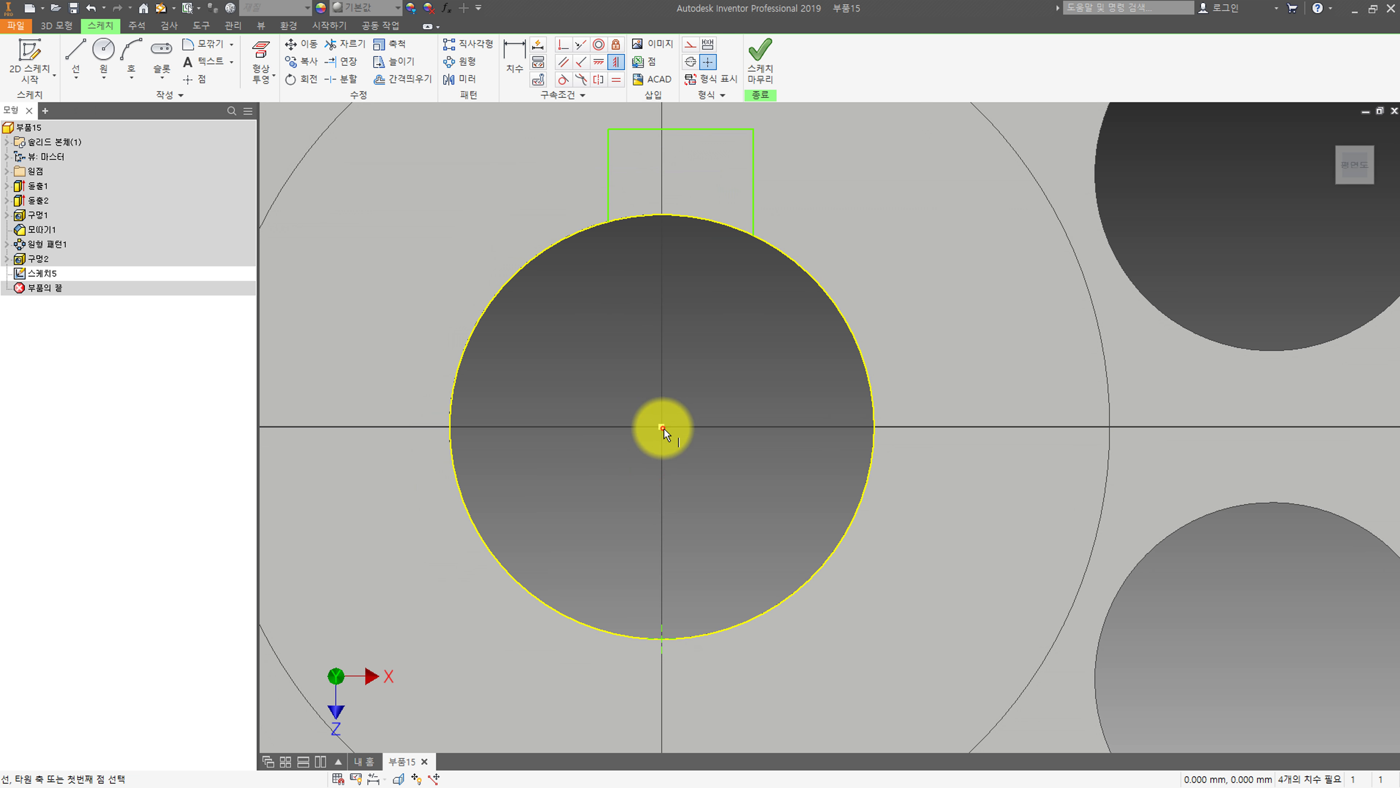
pyautogui.click(670, 638)
pyautogui.press('Escape')
pyautogui.moveTo(604, 490); pyautogui.dragTo(603, 511, button='middle')
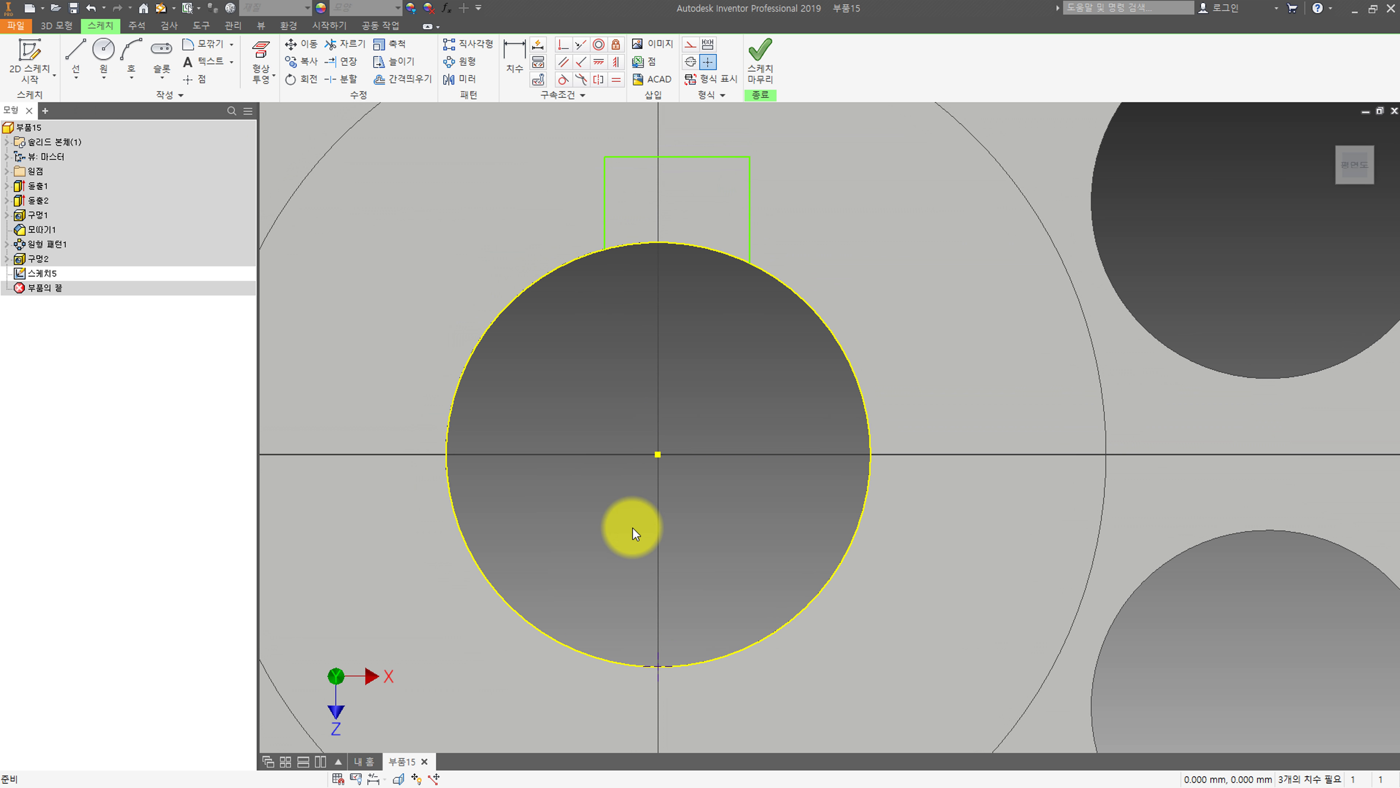
# - Dimension the keyway sketch with a 19.5 depth and a 4 width
pyautogui.press('d')
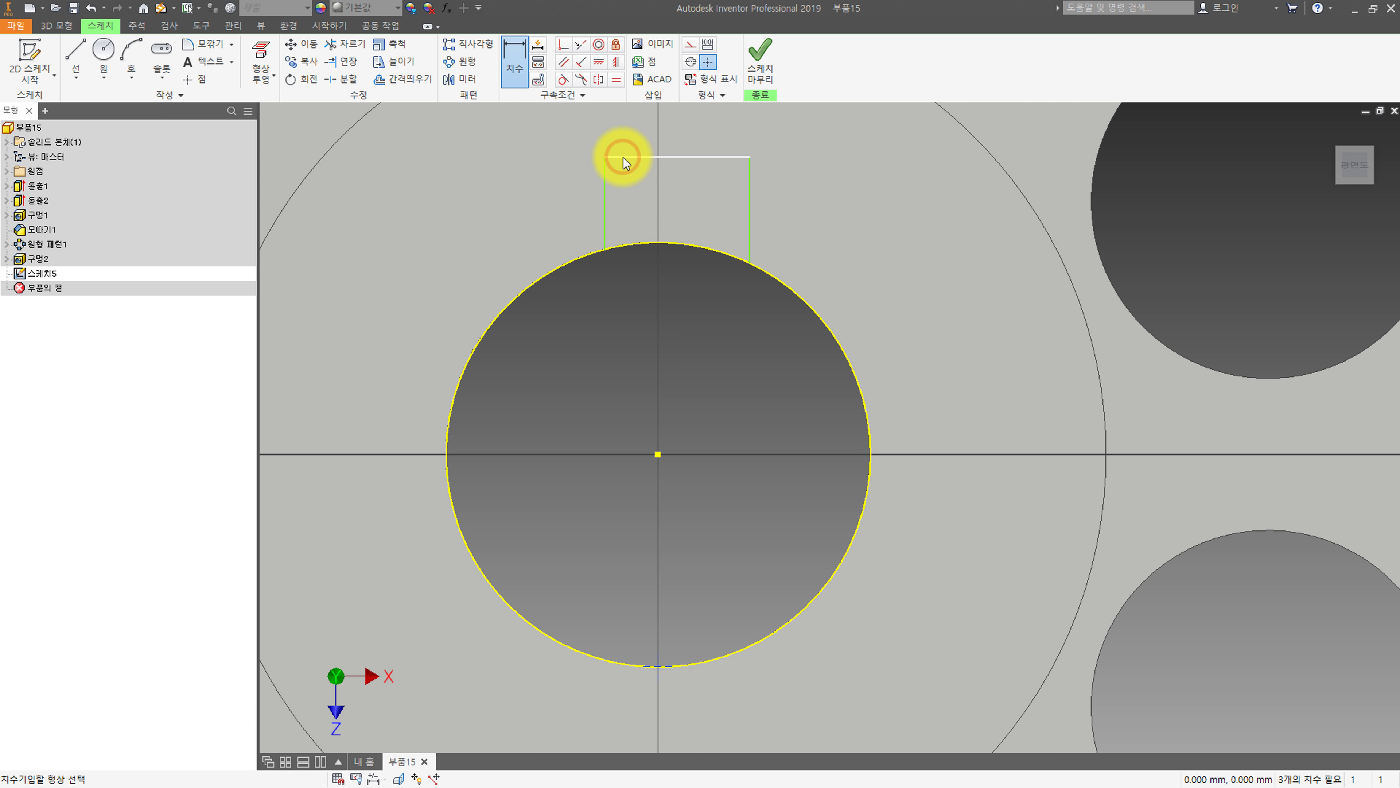
pyautogui.click(623, 160)
pyautogui.click(428, 247)
pyautogui.write('19,5')
pyautogui.press('Return')
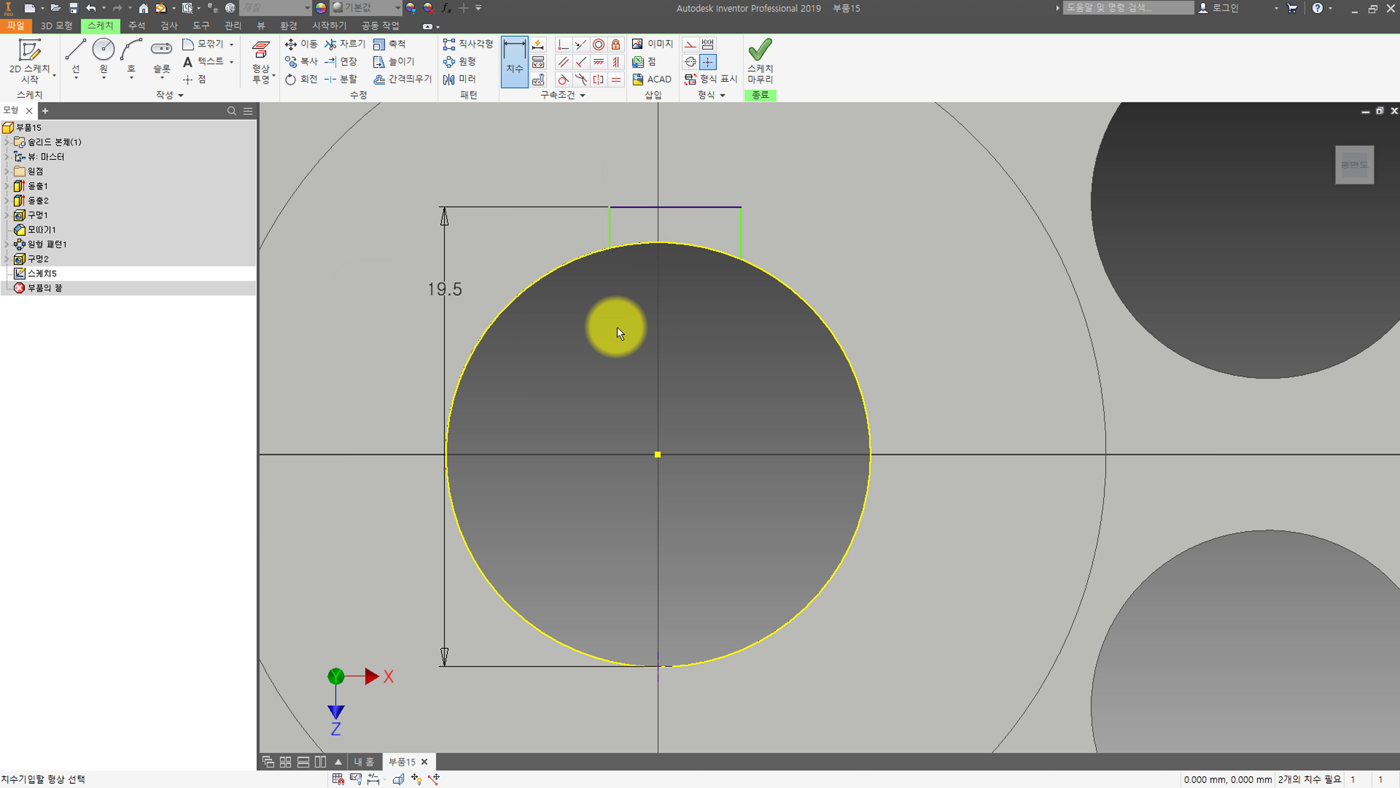
pyautogui.press('Escape')
pyautogui.click(615, 217)
pyautogui.click(617, 178)
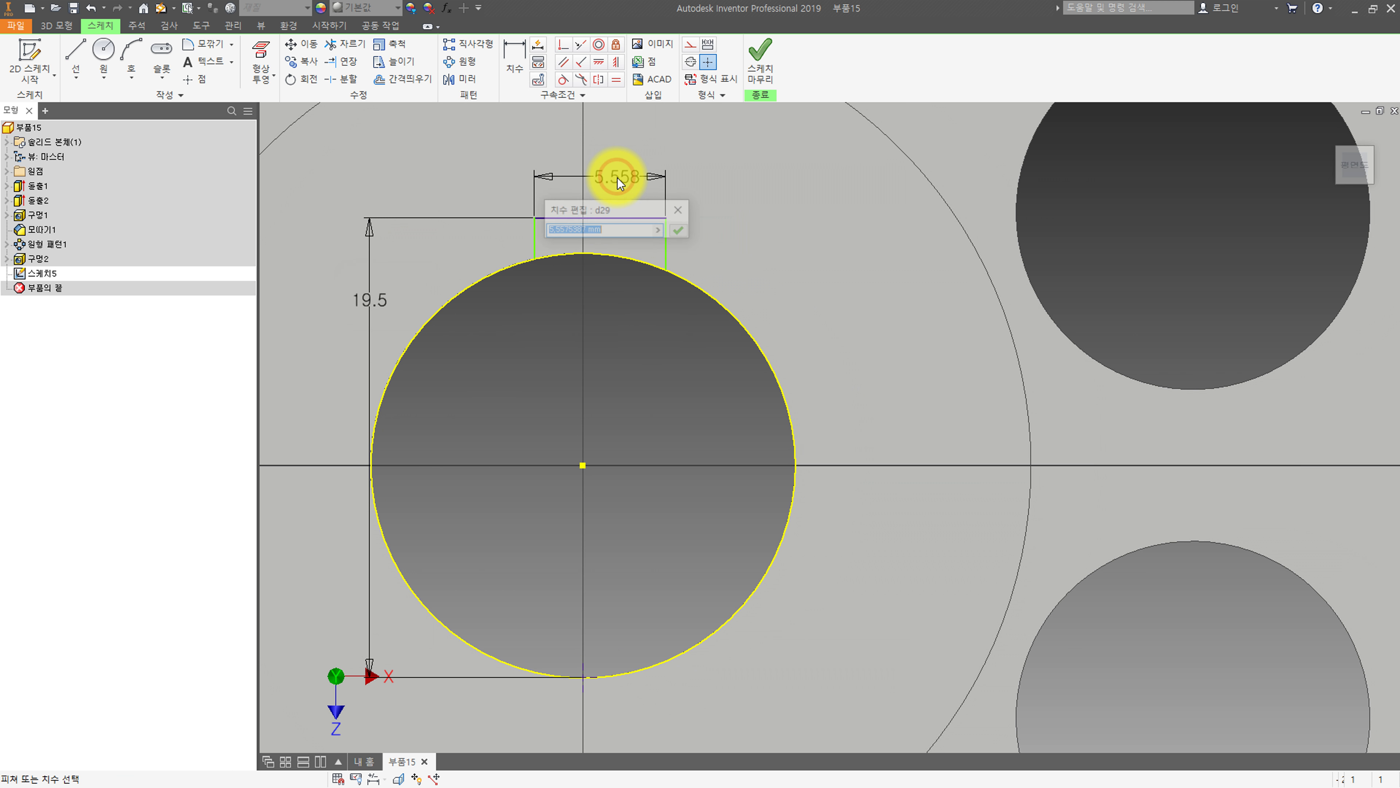
pyautogui.write('4')
pyautogui.press('Return')
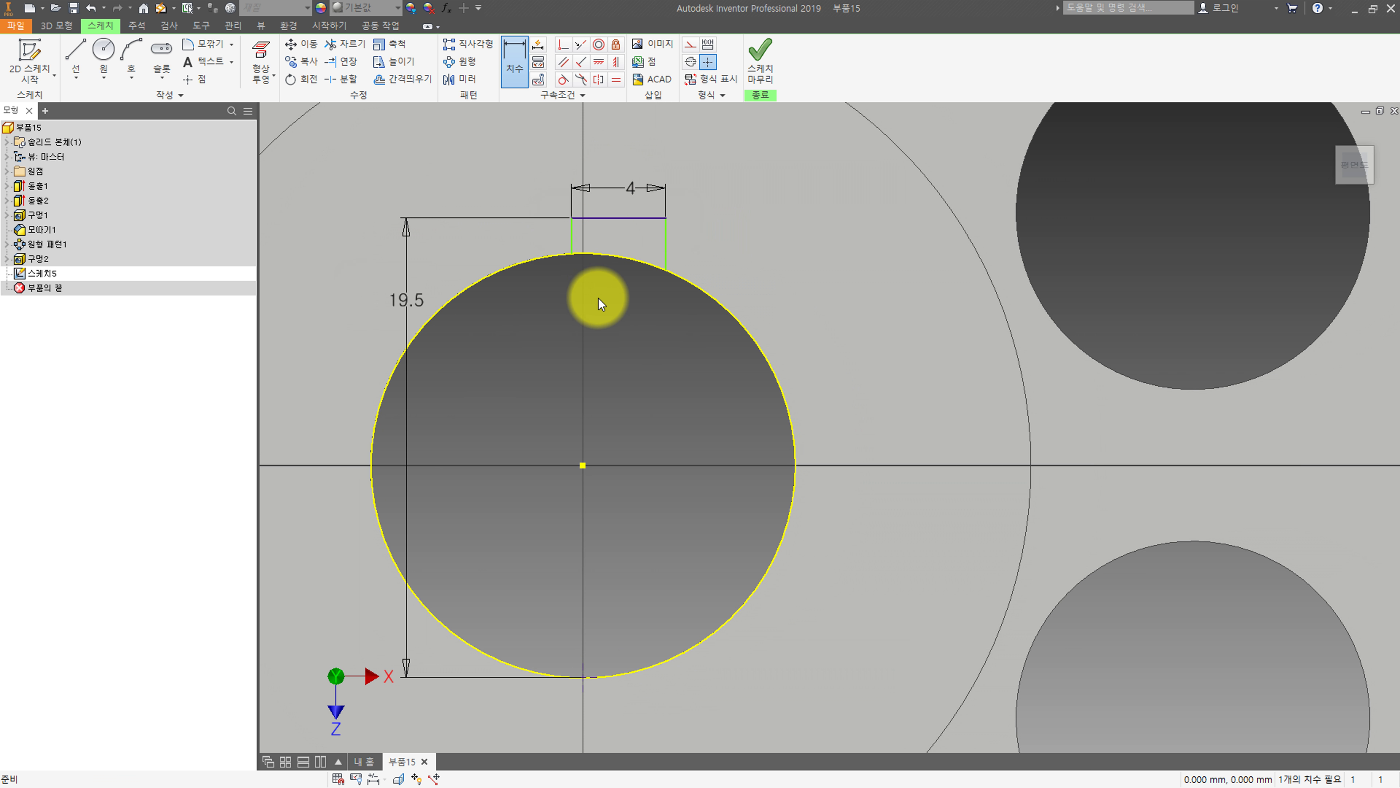
pyautogui.press('Escape')
# - Make the keyway's left and right sides equal and finish the sketch
pyautogui.rightClick(587, 303)
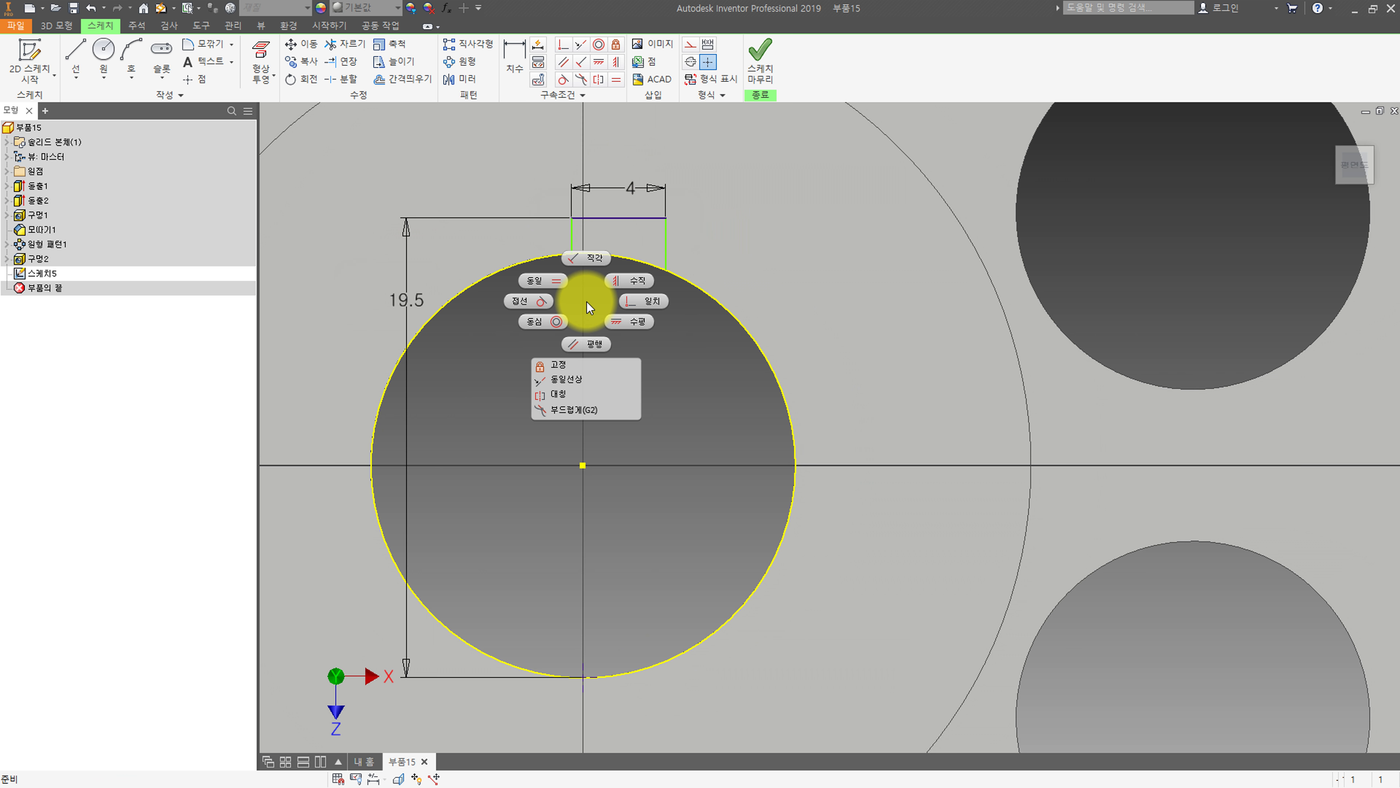
pyautogui.click(544, 279)
pyautogui.click(572, 237)
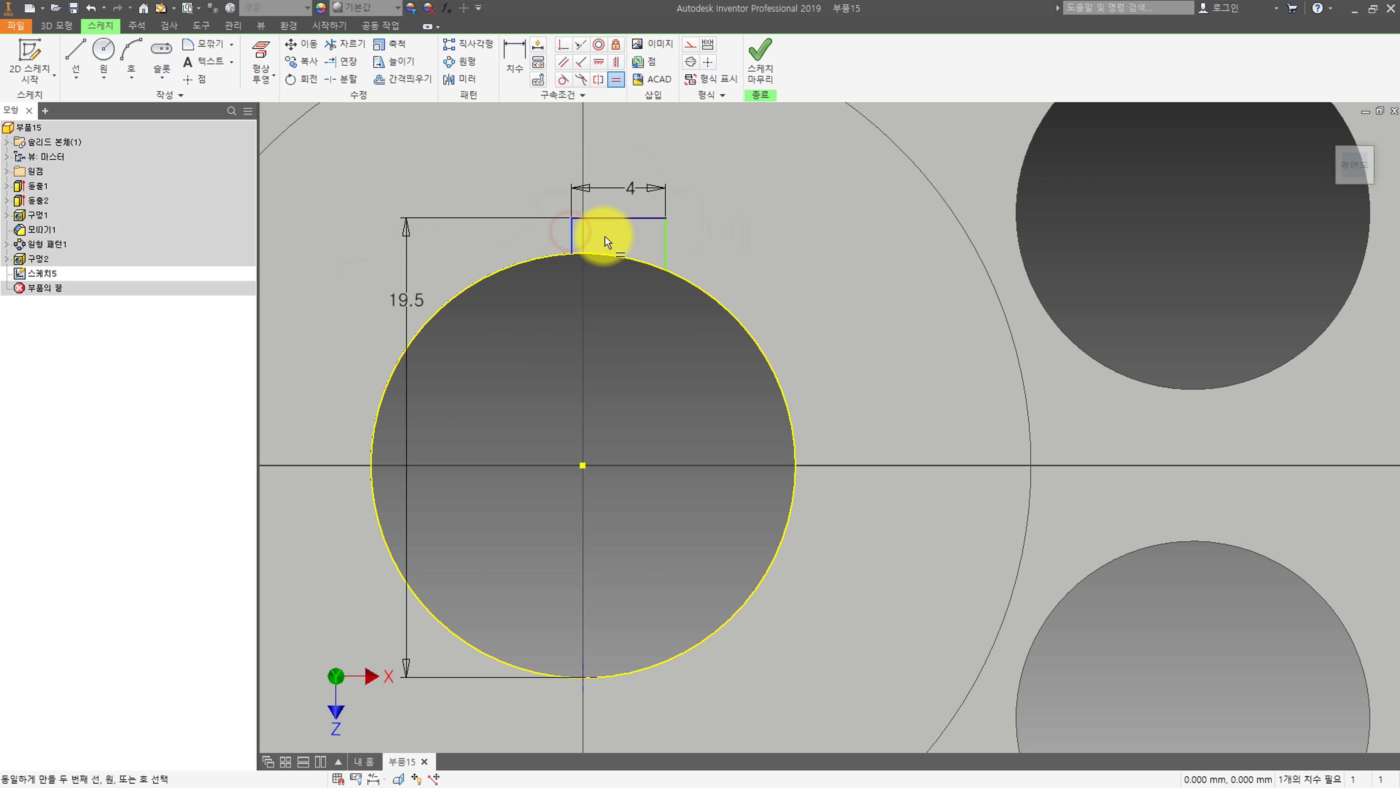
pyautogui.click(664, 237)
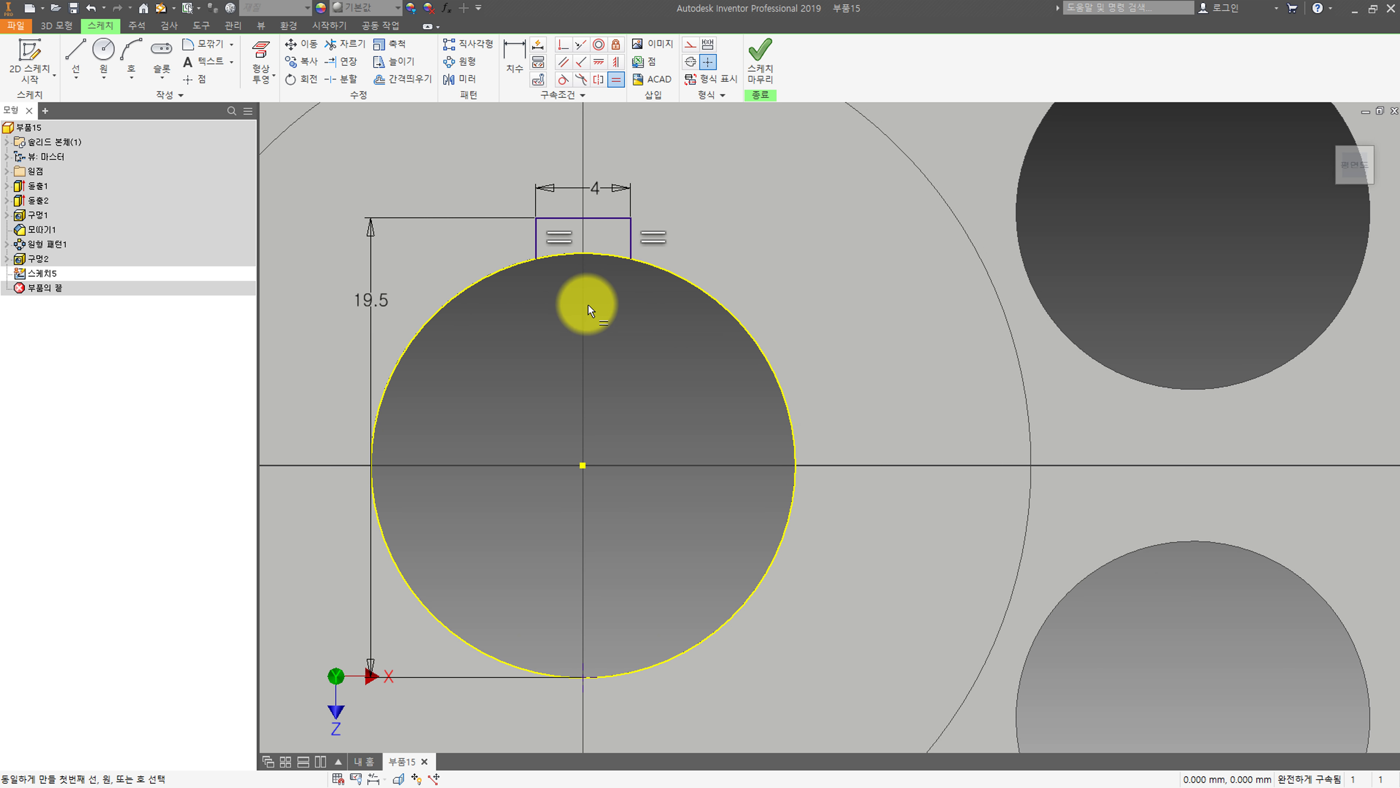
pyautogui.press('Escape')
pyautogui.click(759, 52)
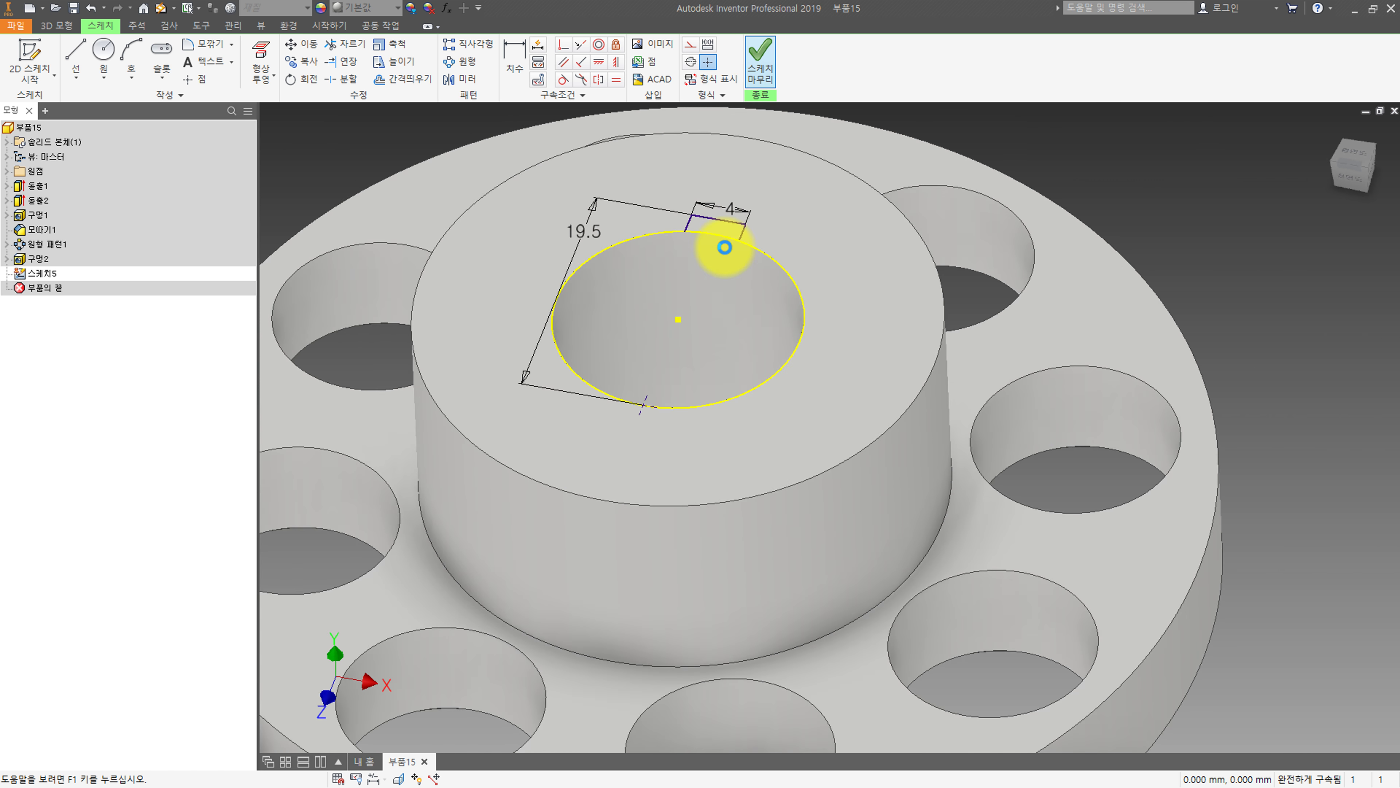
# - Extrude-cut the keyway rectangle Through All to carve the slot into the bore
pyautogui.click(84, 54)
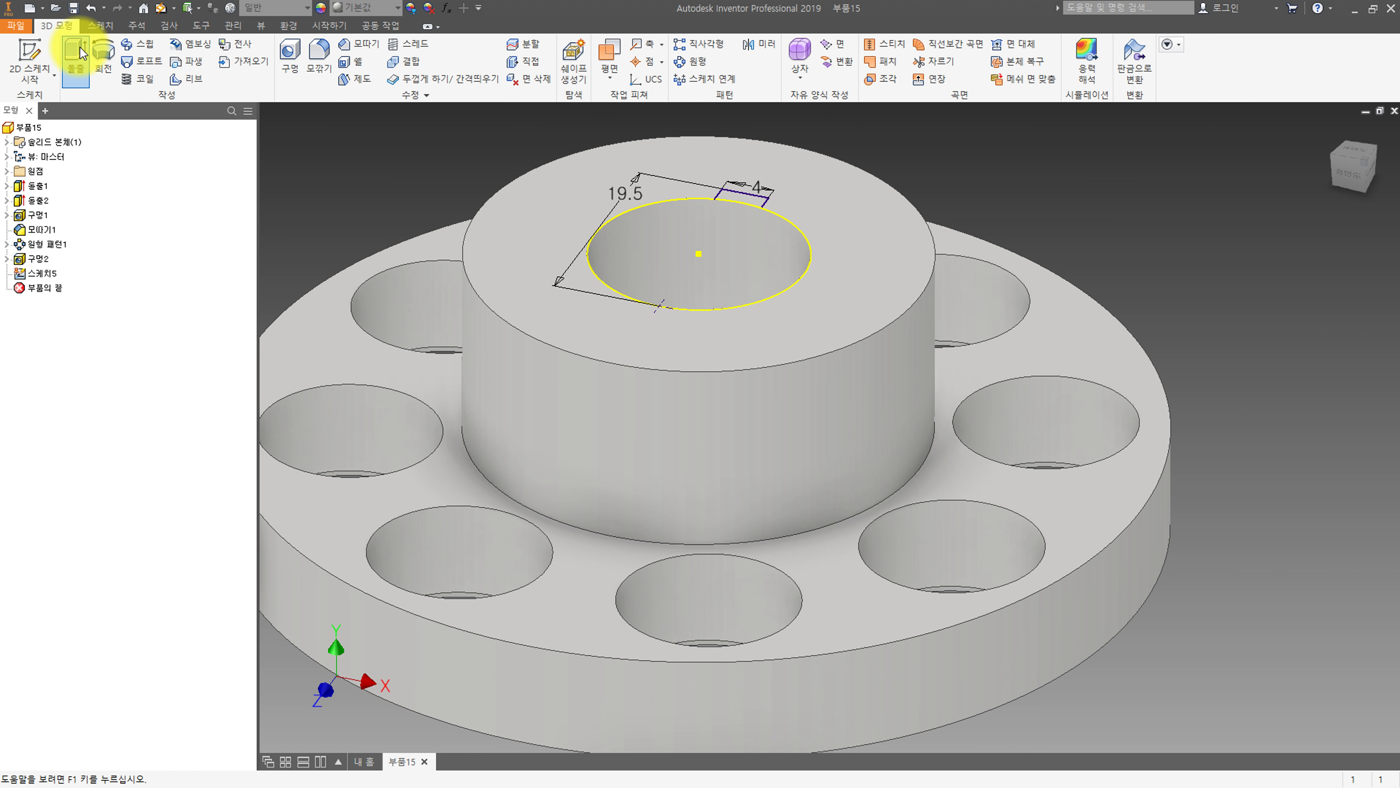
pyautogui.click(749, 203)
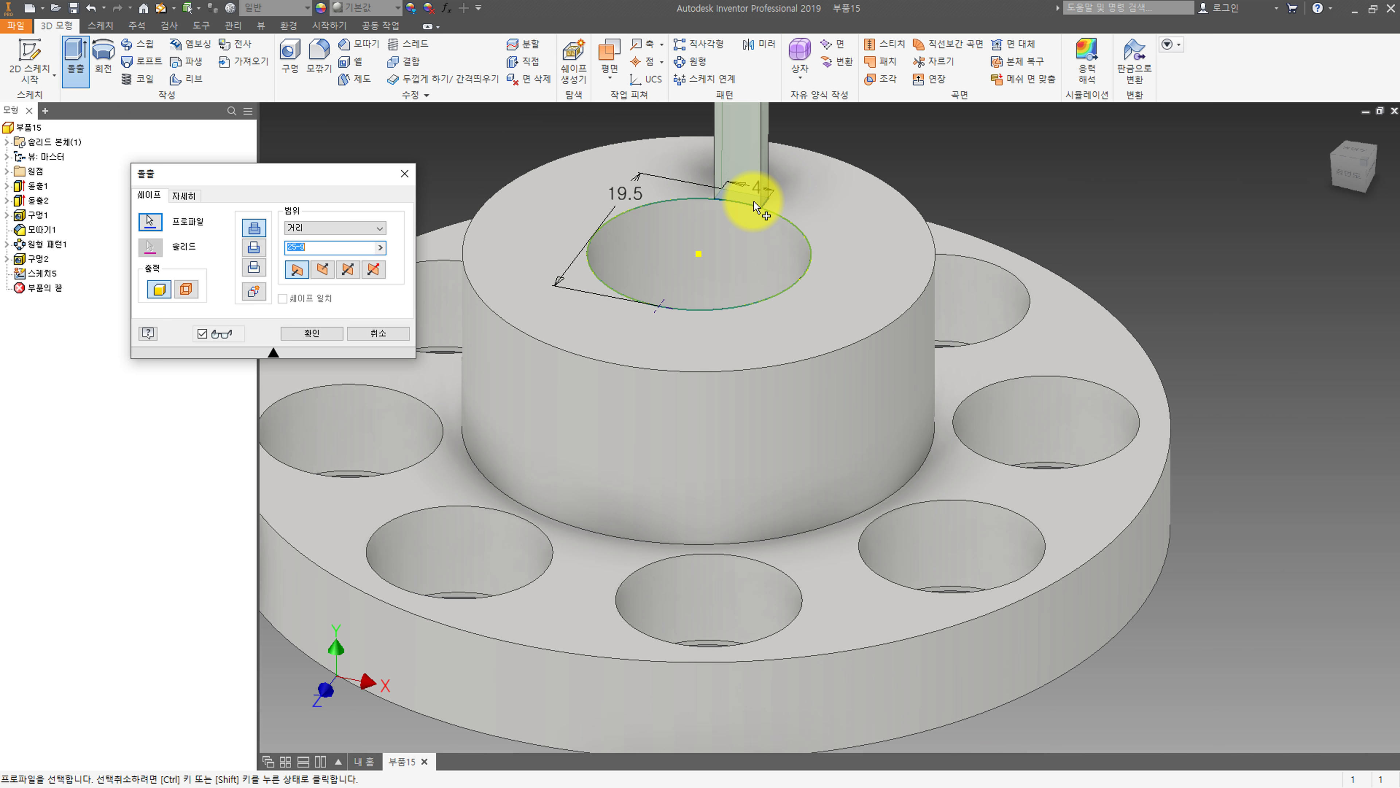
pyautogui.click(326, 225)
pyautogui.click(319, 270)
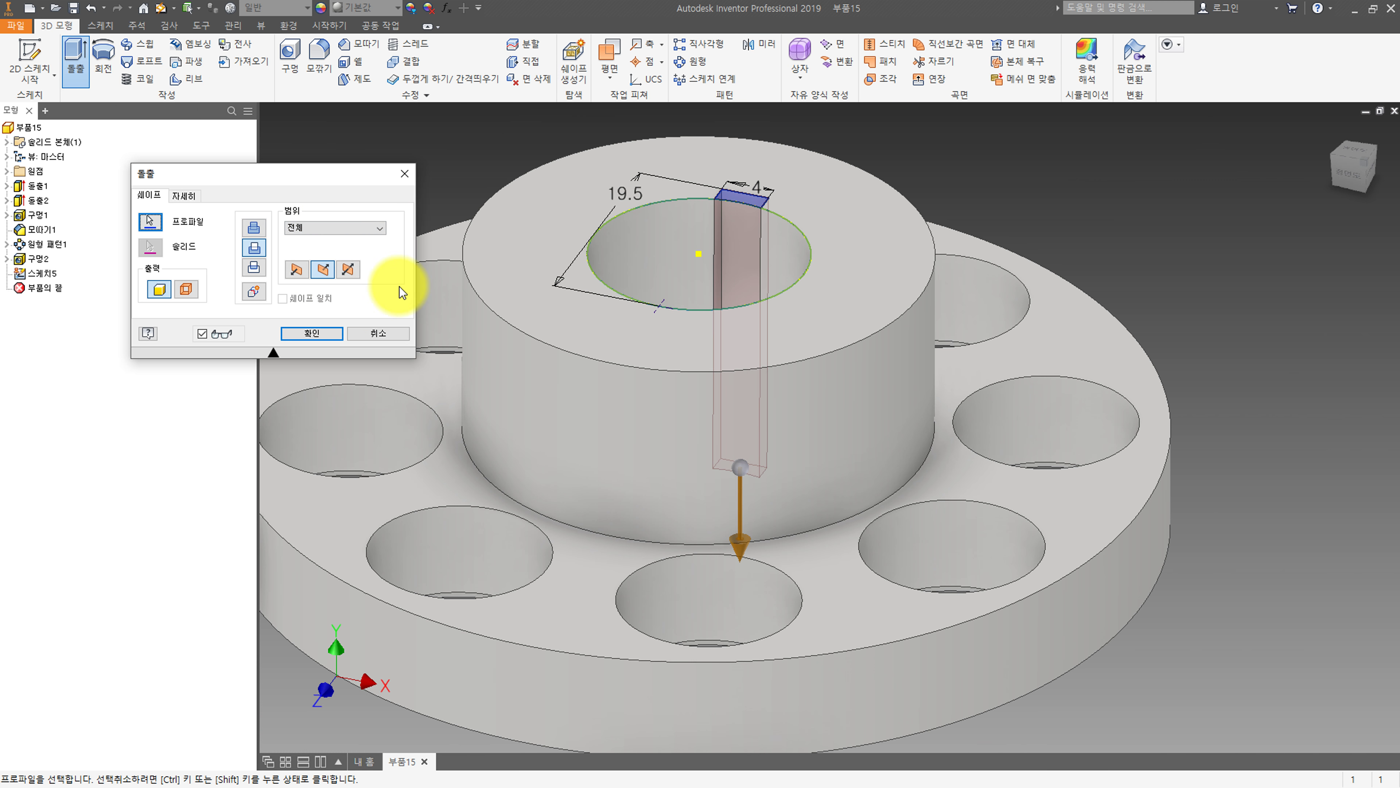
pyautogui.click(303, 334)
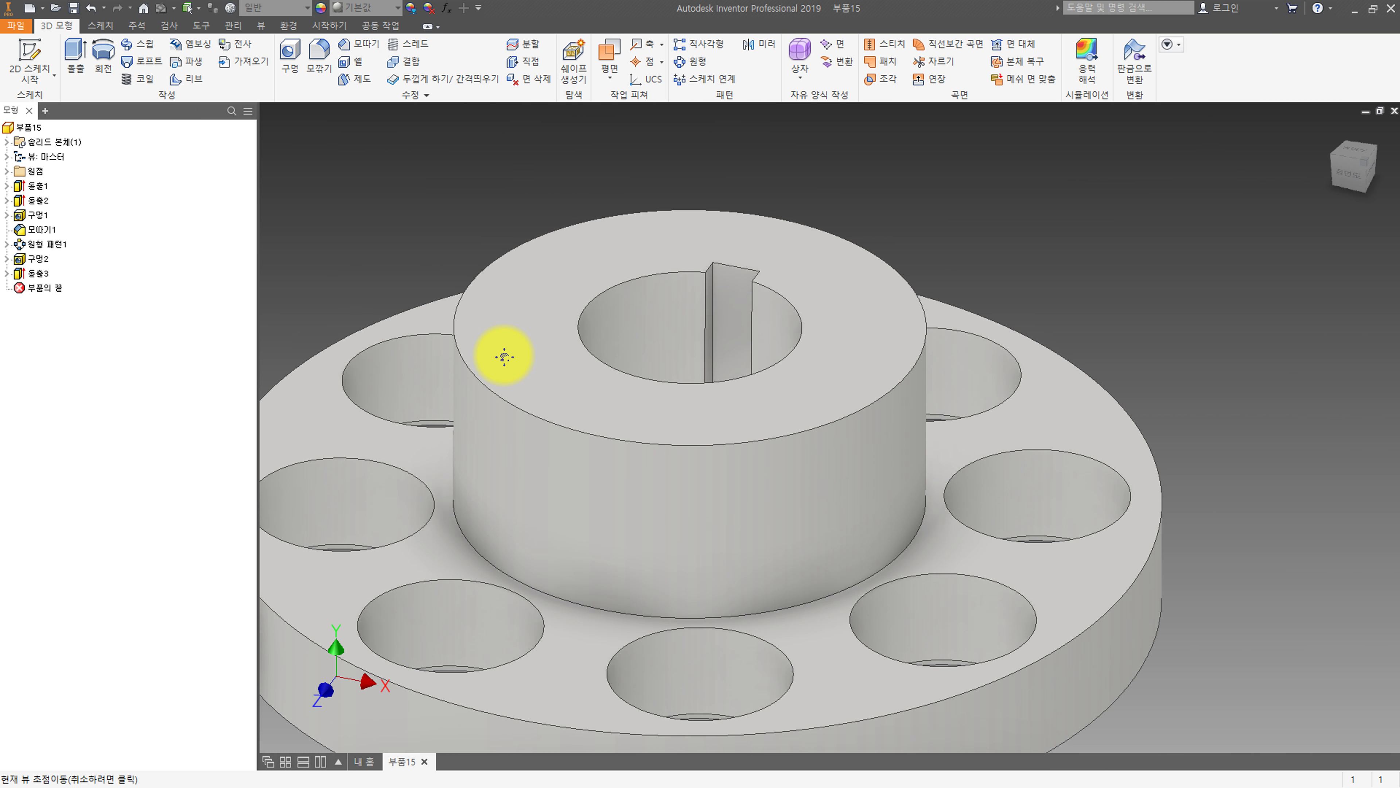
# - Chamfer the bore's top edge at the default distance
pyautogui.click(350, 39)
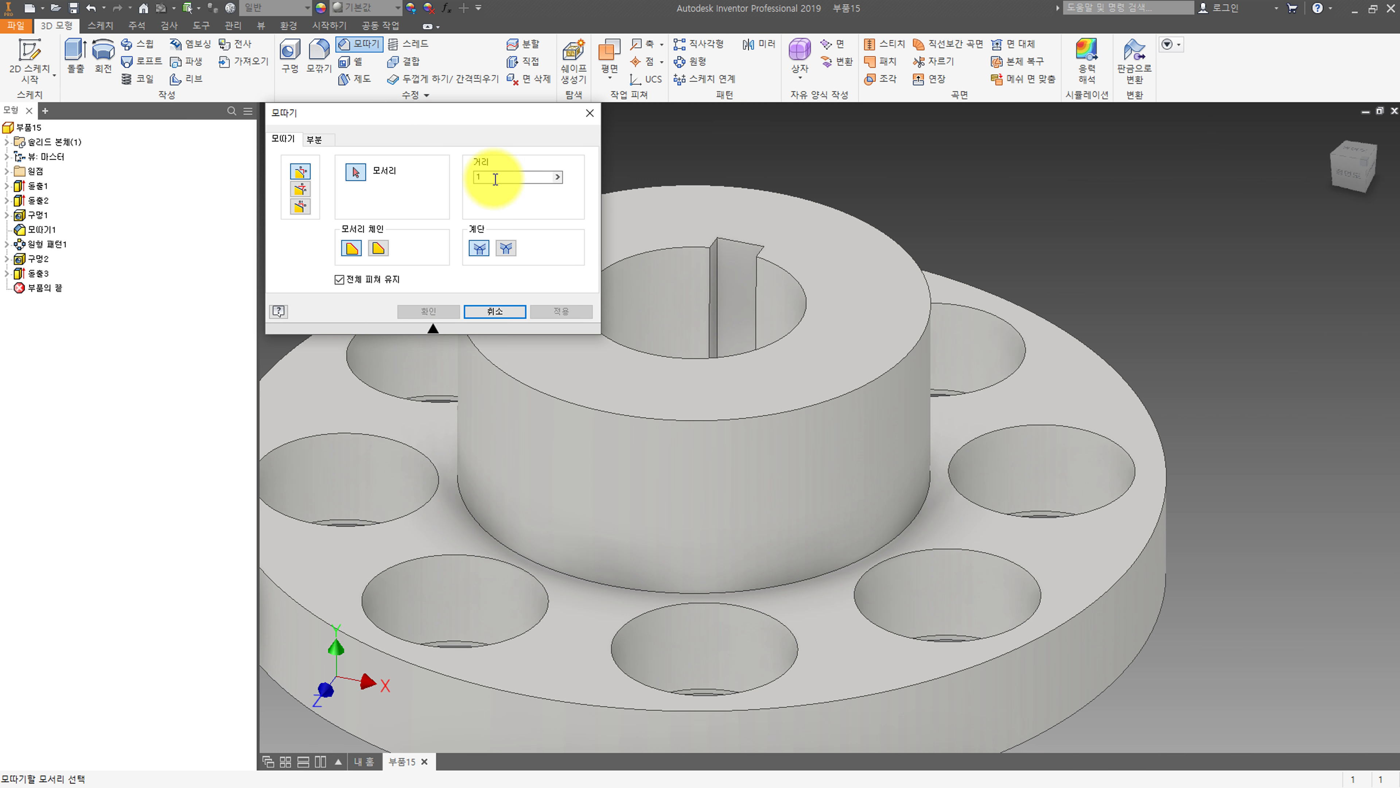
pyautogui.click(796, 334)
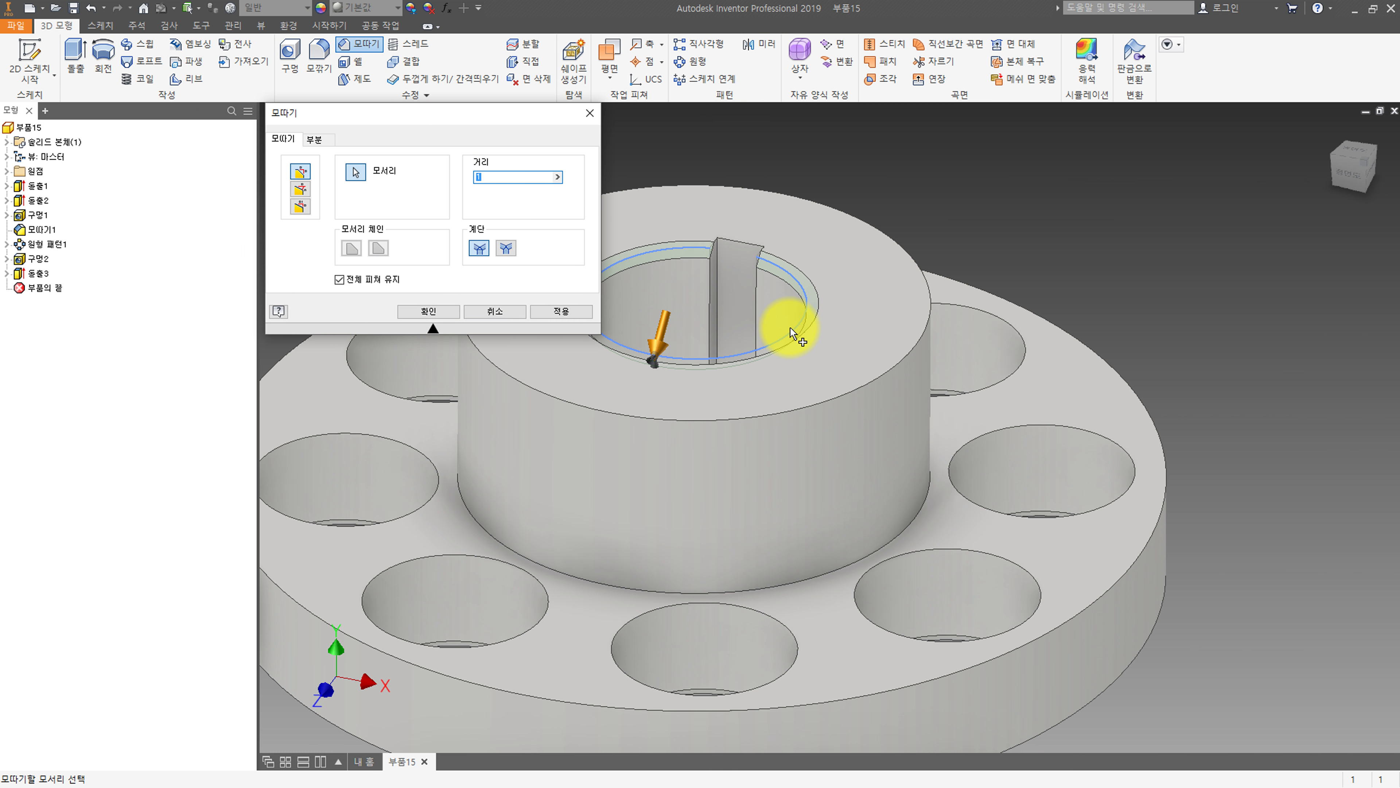
pyautogui.click(429, 311)
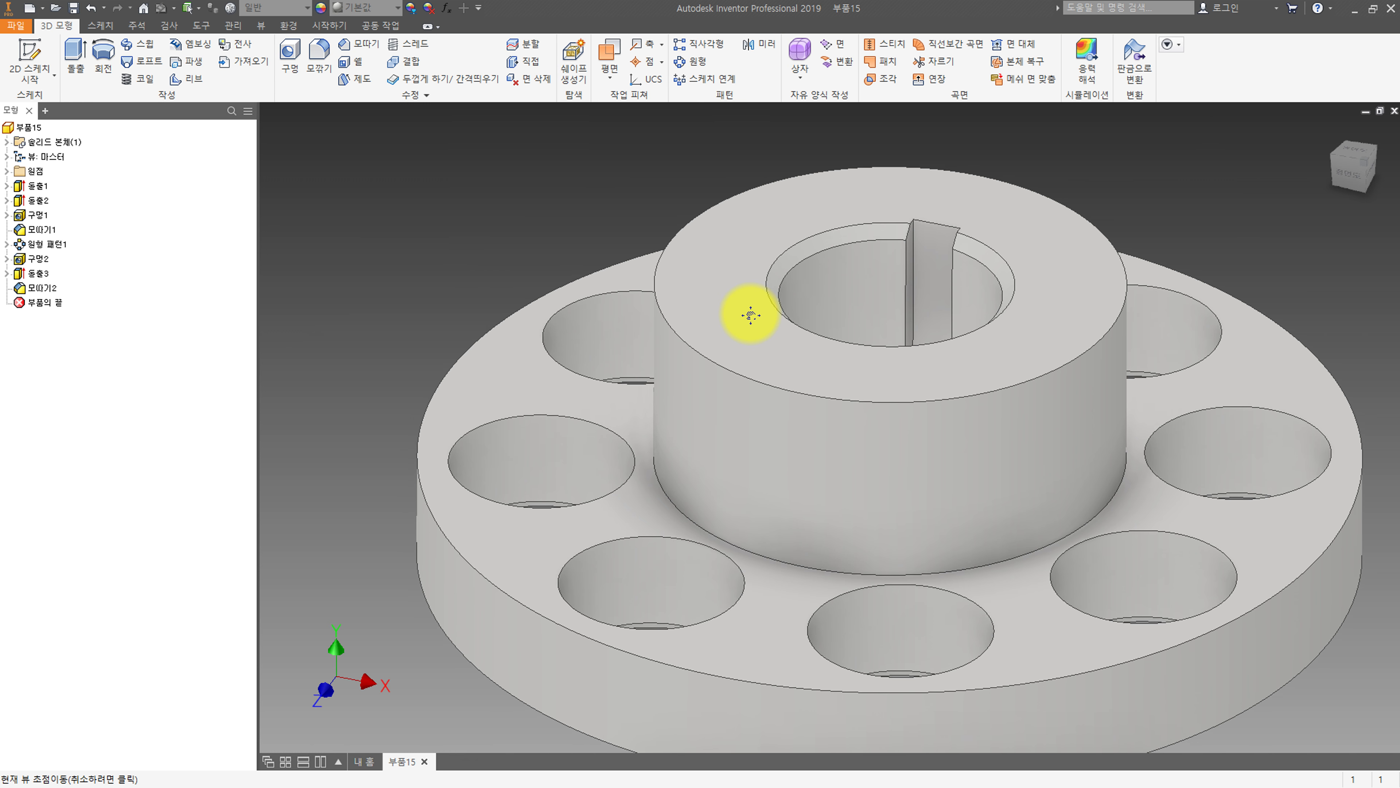
pyautogui.moveTo(767, 335); pyautogui.dragTo(680, 286, button='middle')
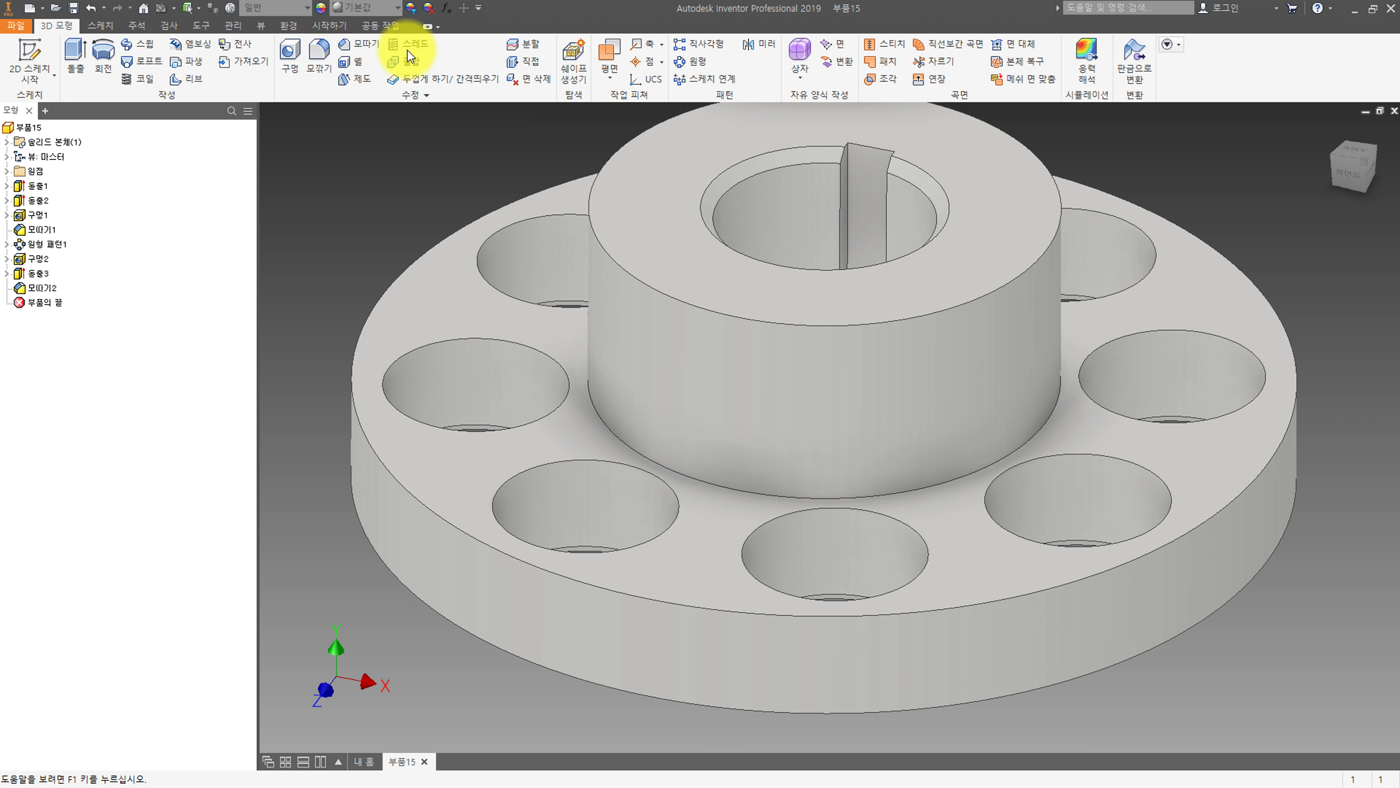
# - Round the flange's outer top edge with a 2 mm fillet and orbit to inspect it
pyautogui.click(315, 49)
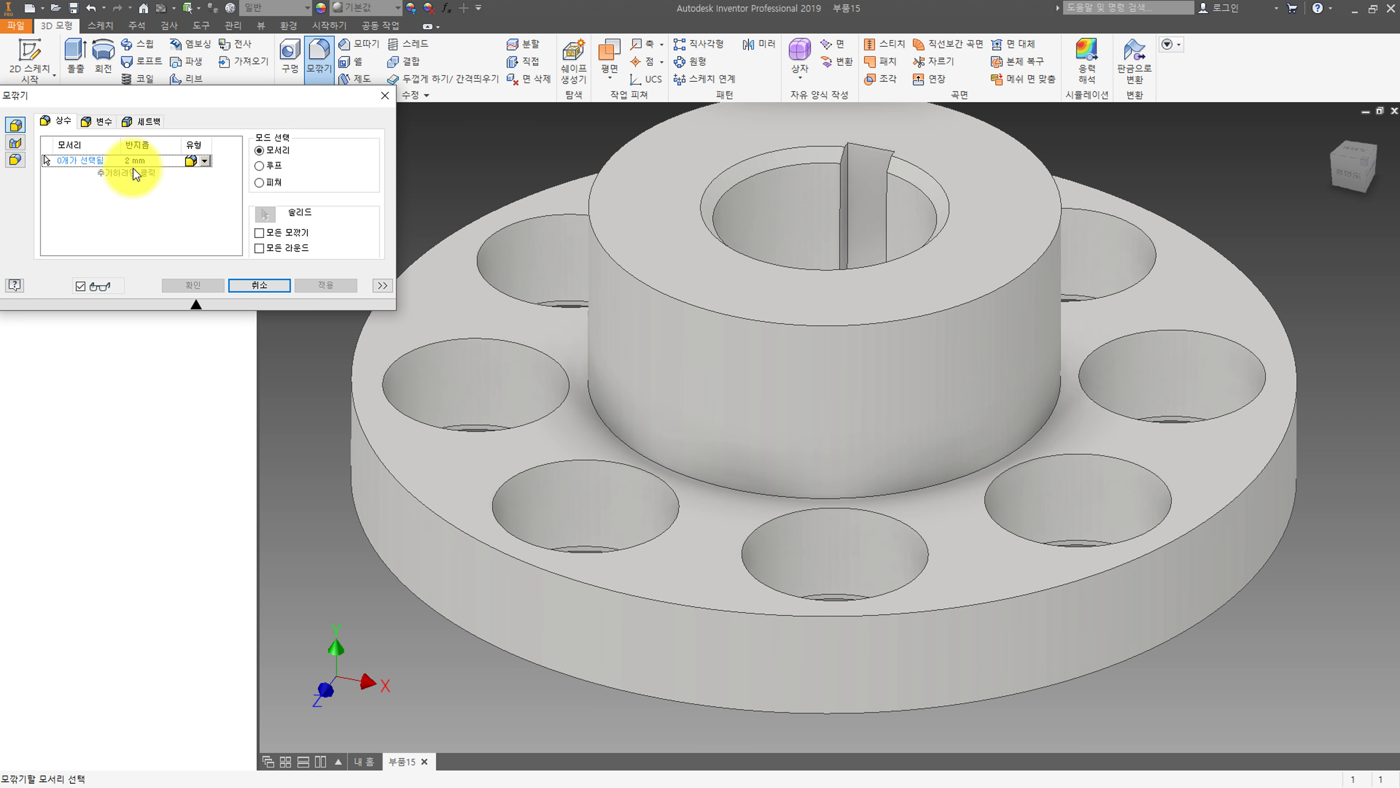
pyautogui.click(410, 488)
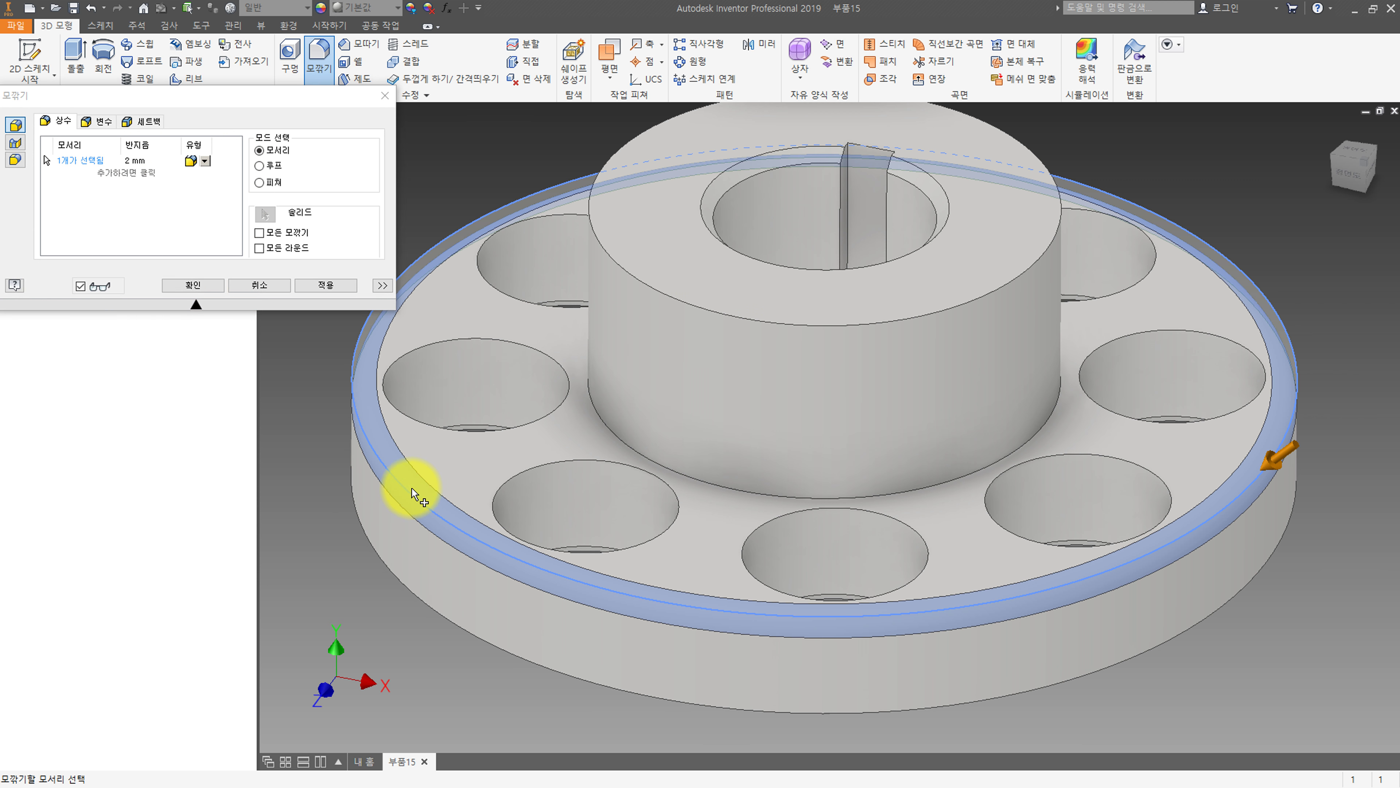
pyautogui.click(195, 286)
pyautogui.moveTo(648, 313)
pyautogui.keyDown('shift'); pyautogui.mouseDown(button='middle')
pyautogui.moveTo(725, 256)
pyautogui.moveTo(637, 313)
pyautogui.moveTo(668, 335)
pyautogui.moveTo(666, 369)
pyautogui.moveTo(647, 329)
pyautogui.moveTo(669, 359)
pyautogui.mouseUp(button='middle'); pyautogui.keyUp('shift')
pyautogui.scroll(-3, 669, 359)
pyautogui.moveTo(791, 234)
pyautogui.keyDown('shift'); pyautogui.mouseDown(button='middle')
pyautogui.moveTo(765, 266)
pyautogui.moveTo(813, 244)
pyautogui.moveTo(712, 295)
pyautogui.mouseUp(button='middle'); pyautogui.keyUp('shift')
pyautogui.press('Home')
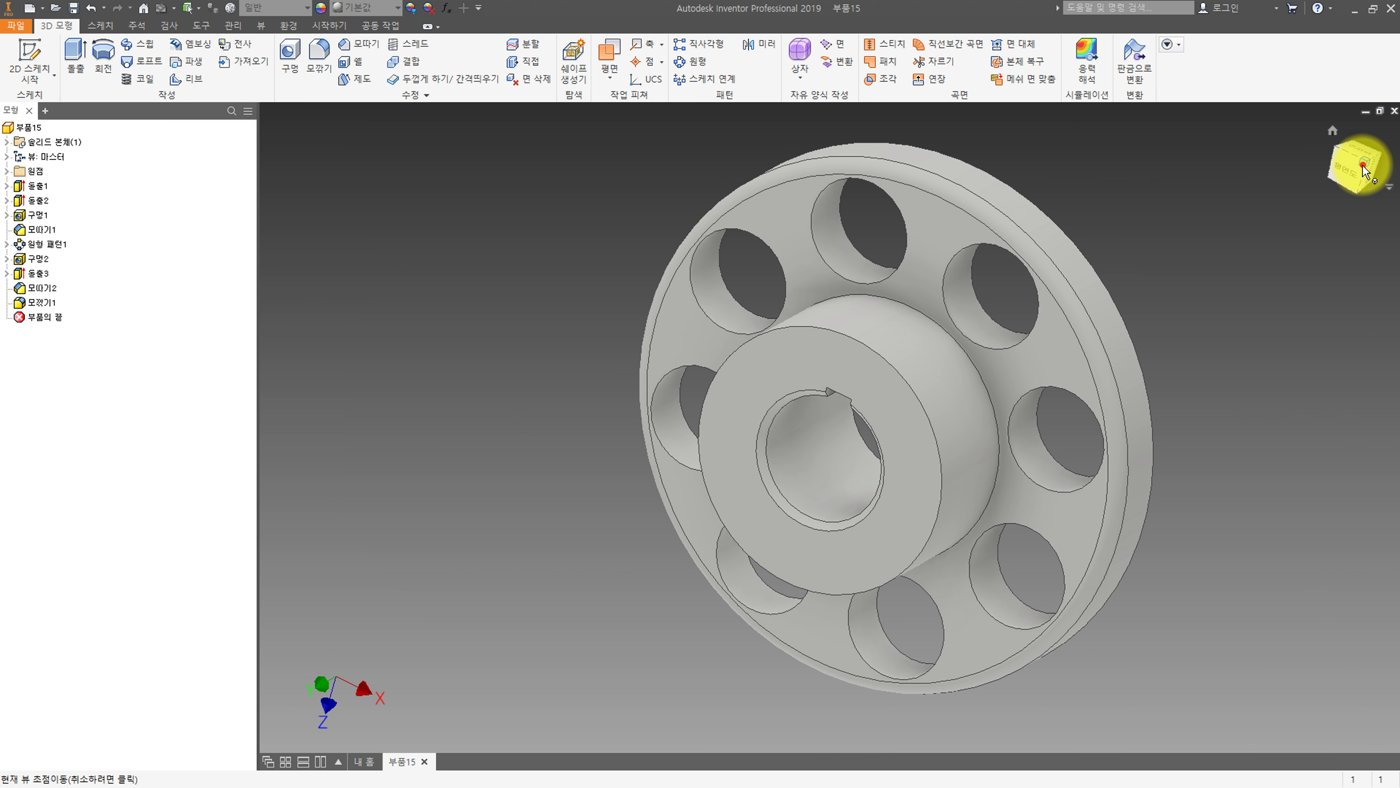
pyautogui.click(1364, 164)
pyautogui.scroll(4, 876, 401)
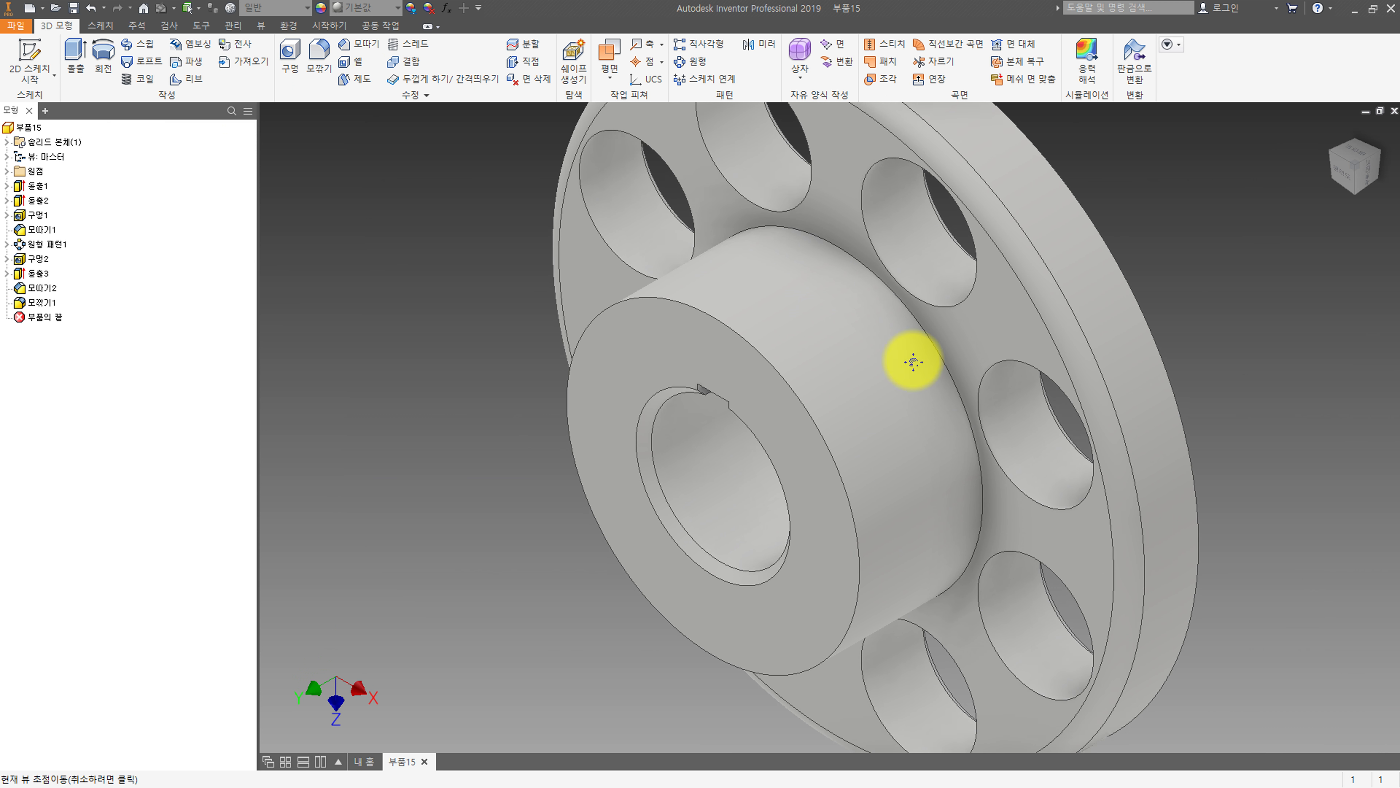
pyautogui.scroll(2, 937, 375)
pyautogui.press('Escape')
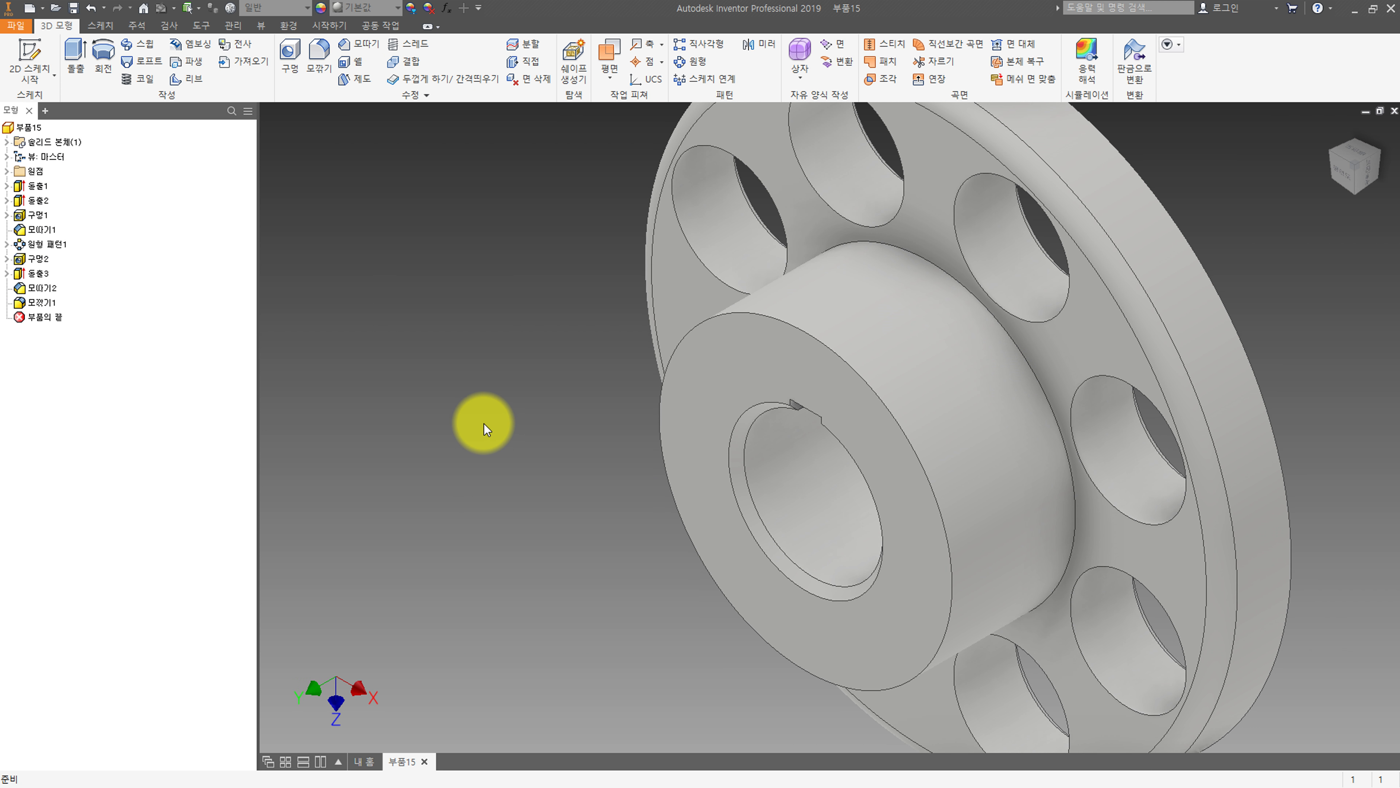